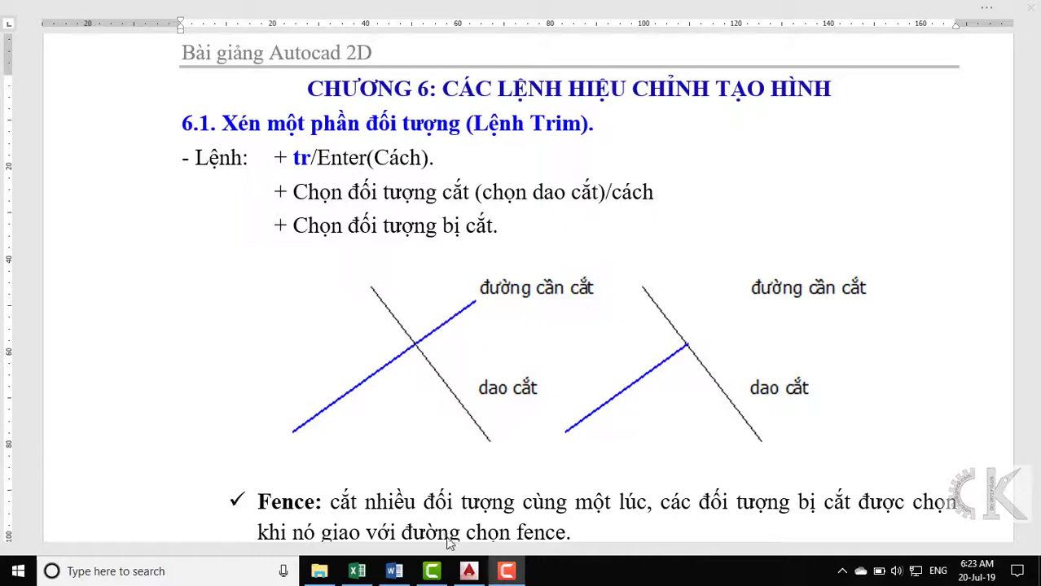
# - Leave the Word Trim example and bring up the empty AutoCAD Drawing1
pyautogui.click(468, 571)
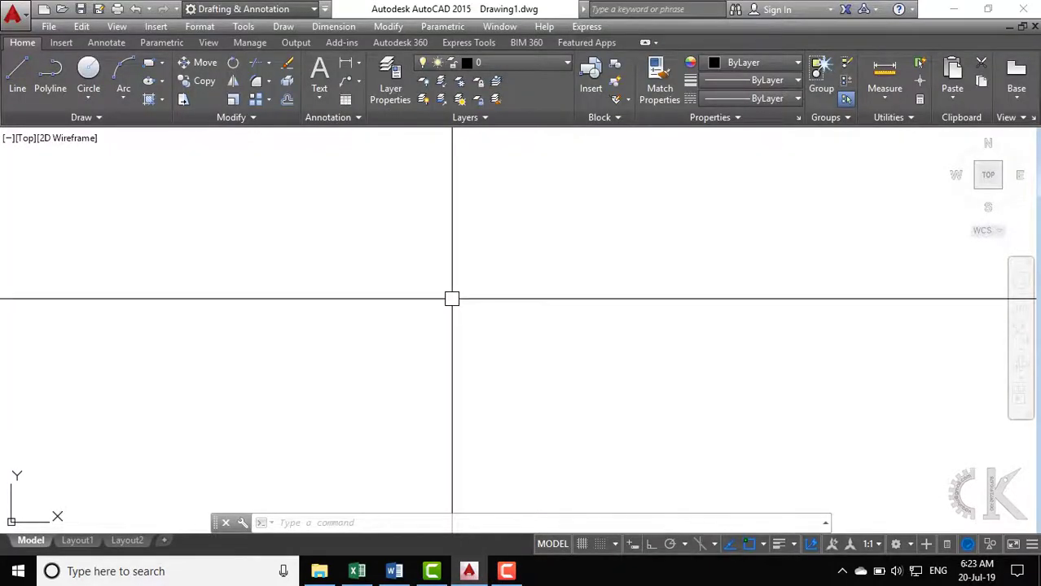
# - Draw a rising line from lower left, then a falling line crossing it in an X
pyautogui.write('l')
pyautogui.press('Return')
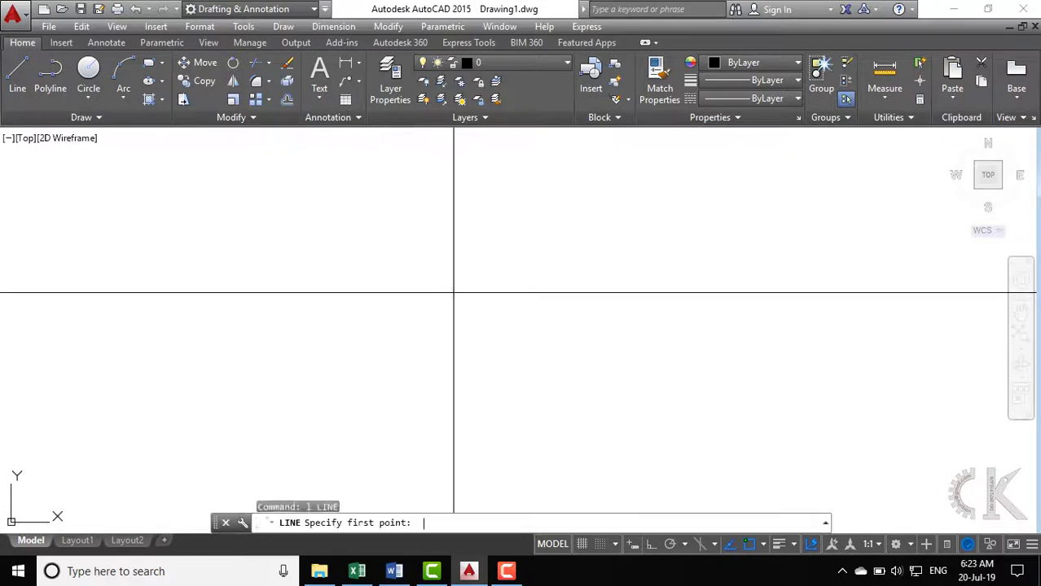
pyautogui.click(374, 432)
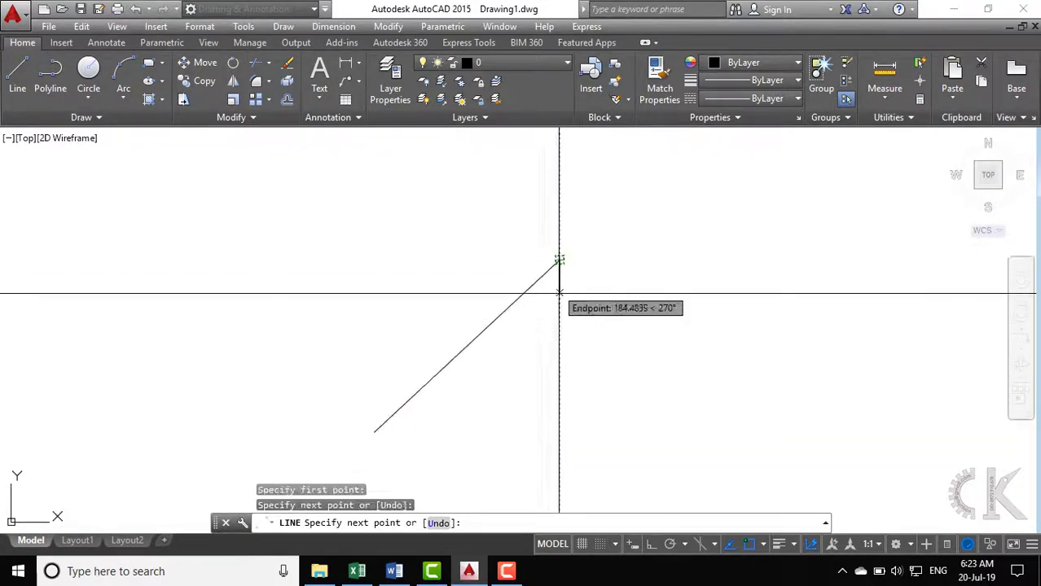
pyautogui.press('Return')
pyautogui.press('Return')
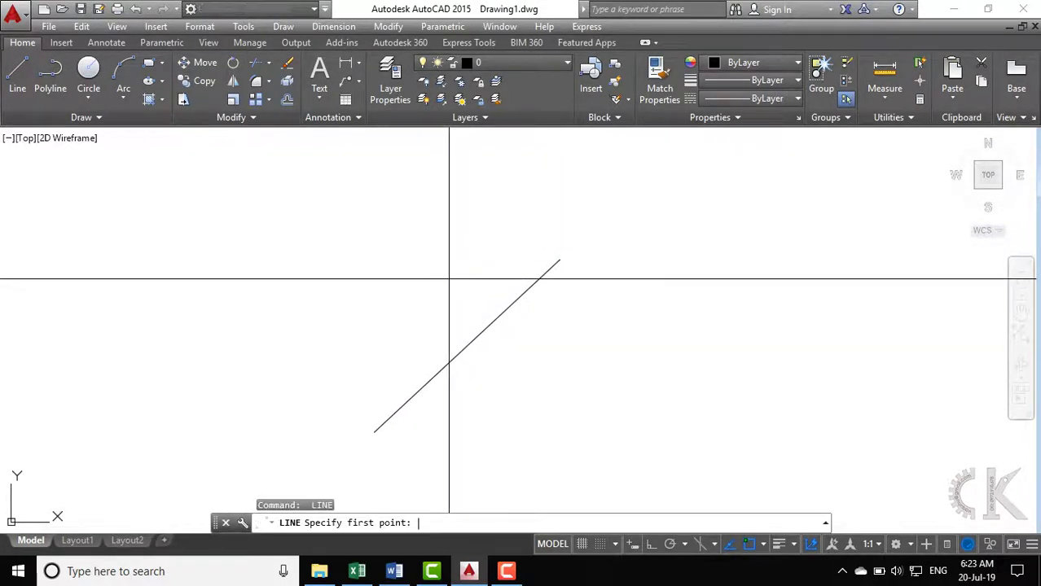
pyautogui.click(441, 275)
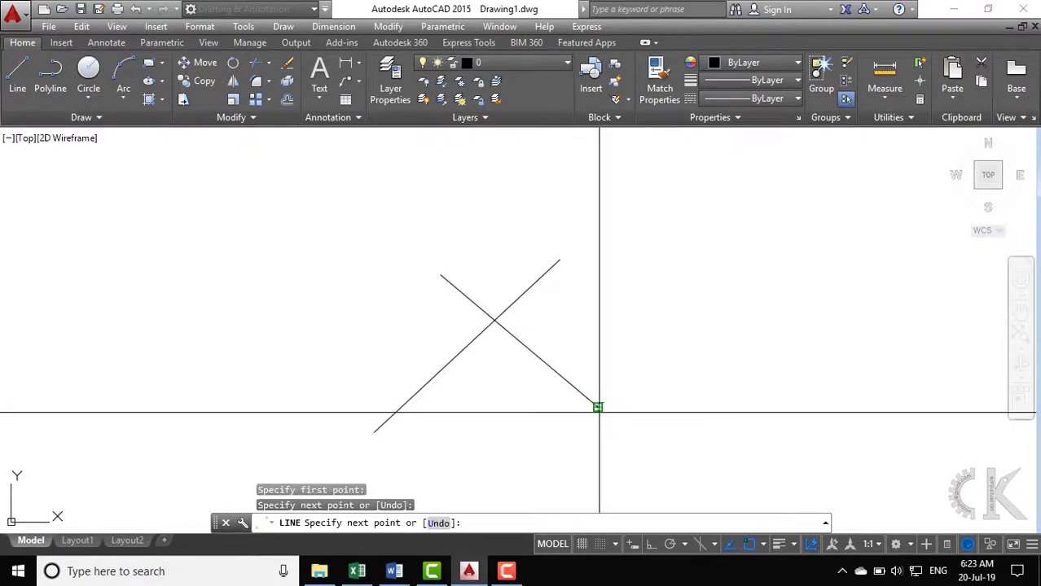
pyautogui.click(598, 407)
pyautogui.press('Return')
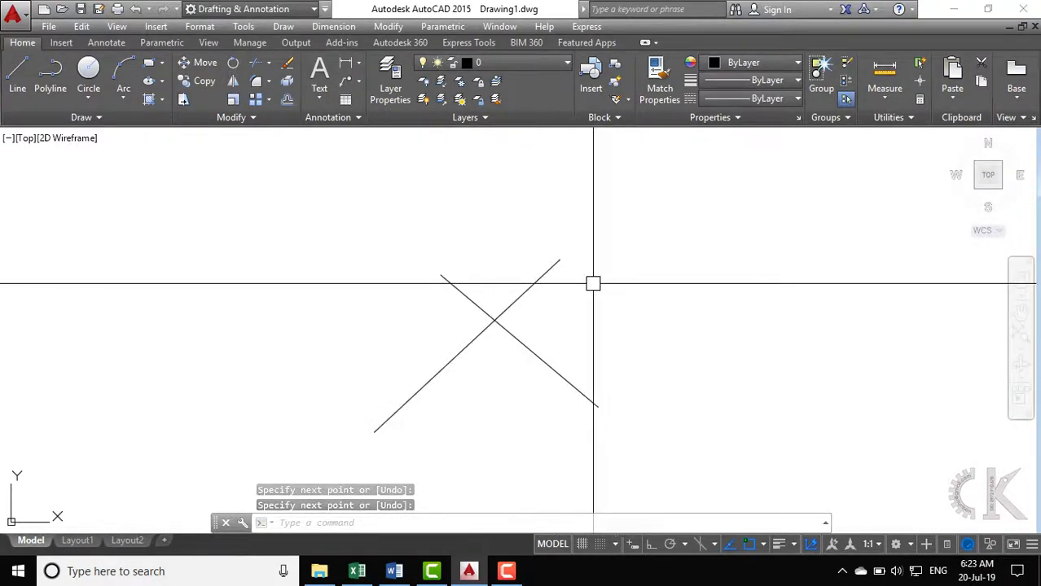
# - Trim the rising line's upper-right end back to the falling line, forming a T junction
pyautogui.write('TR')
pyautogui.press('Return')
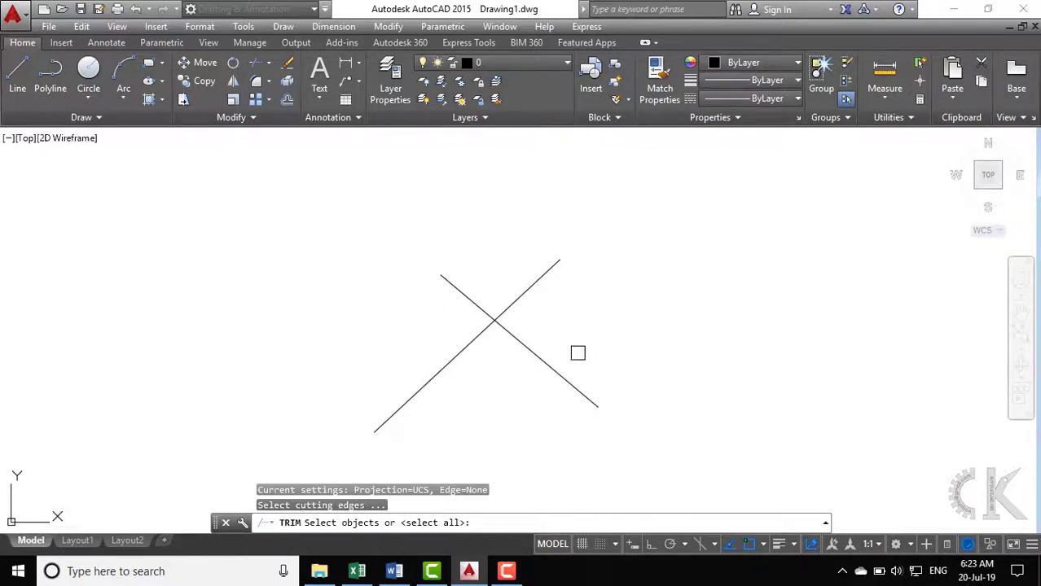
pyautogui.click(547, 359)
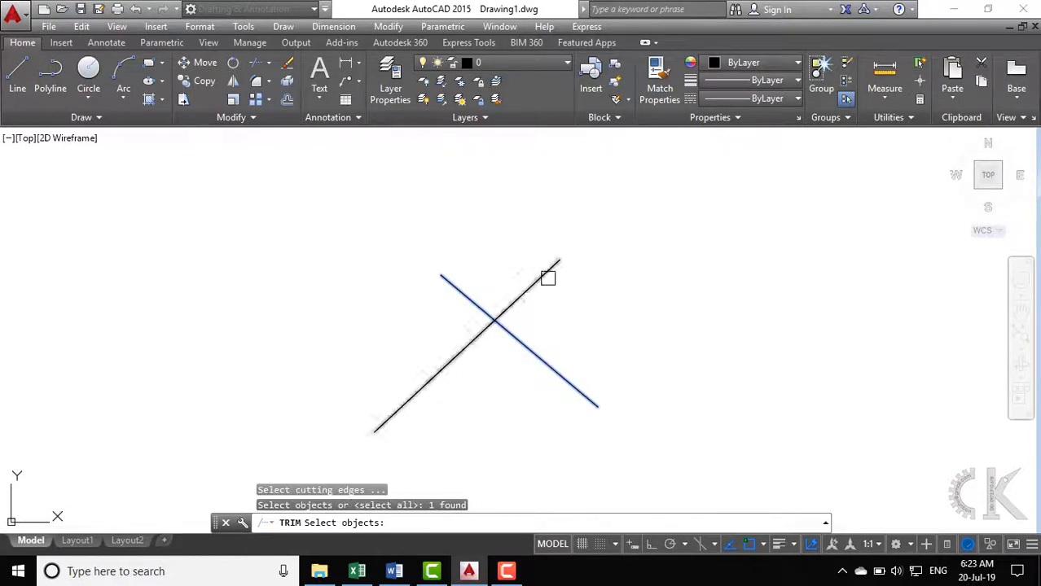
pyautogui.press('Return')
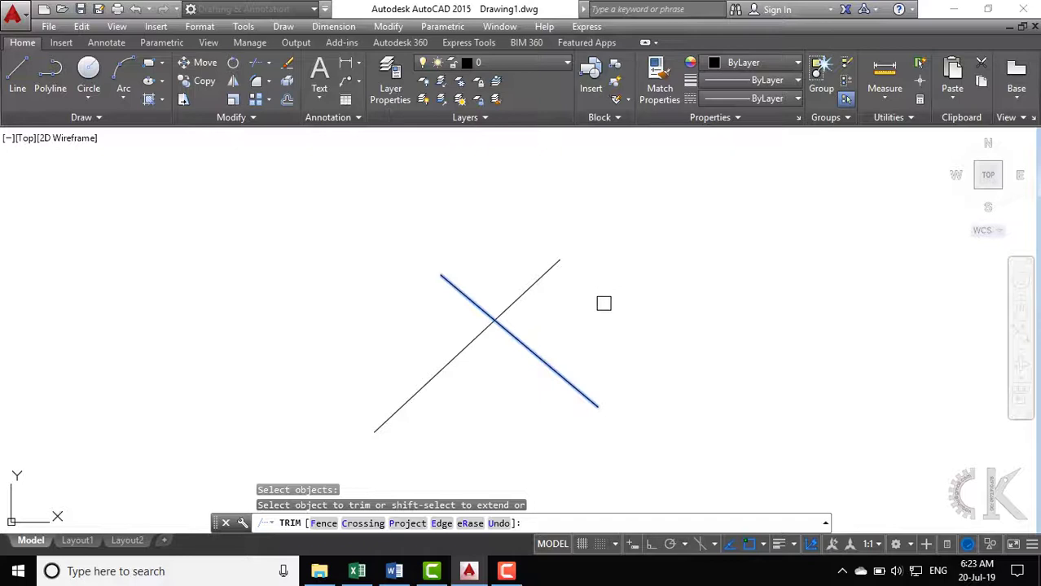
pyautogui.click(548, 364)
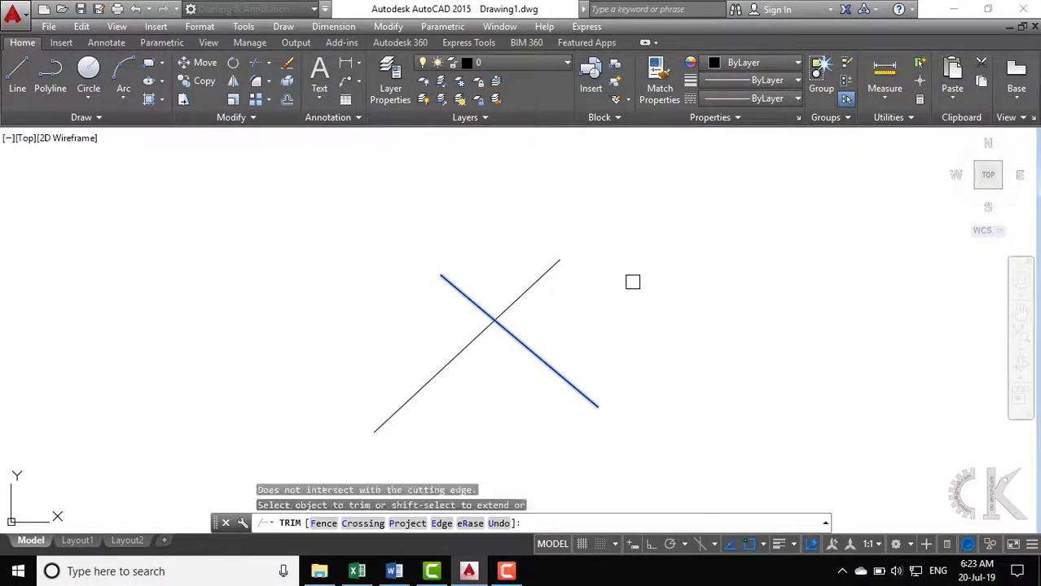
pyautogui.click(544, 279)
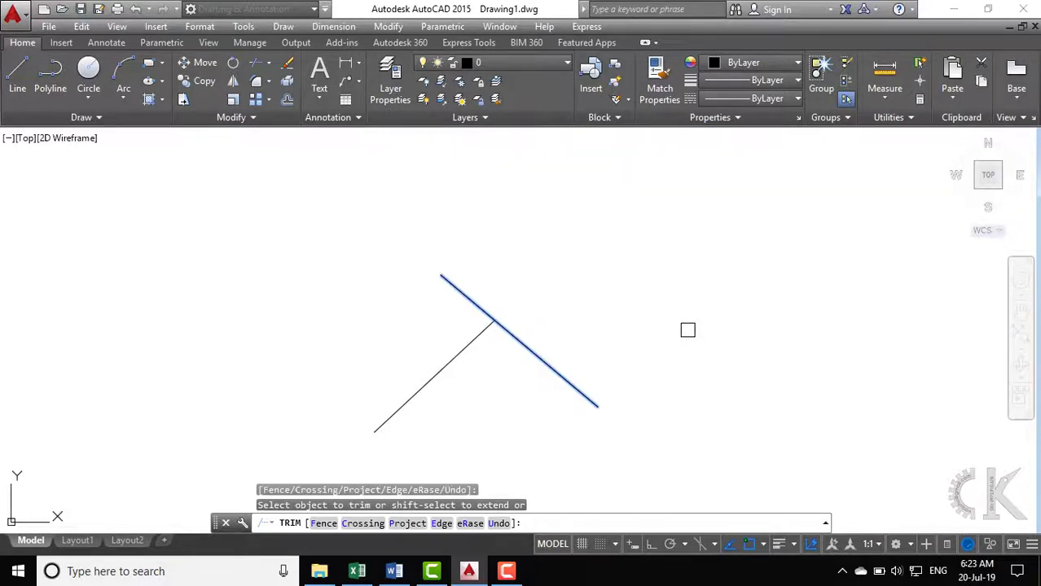
pyautogui.press('Return')
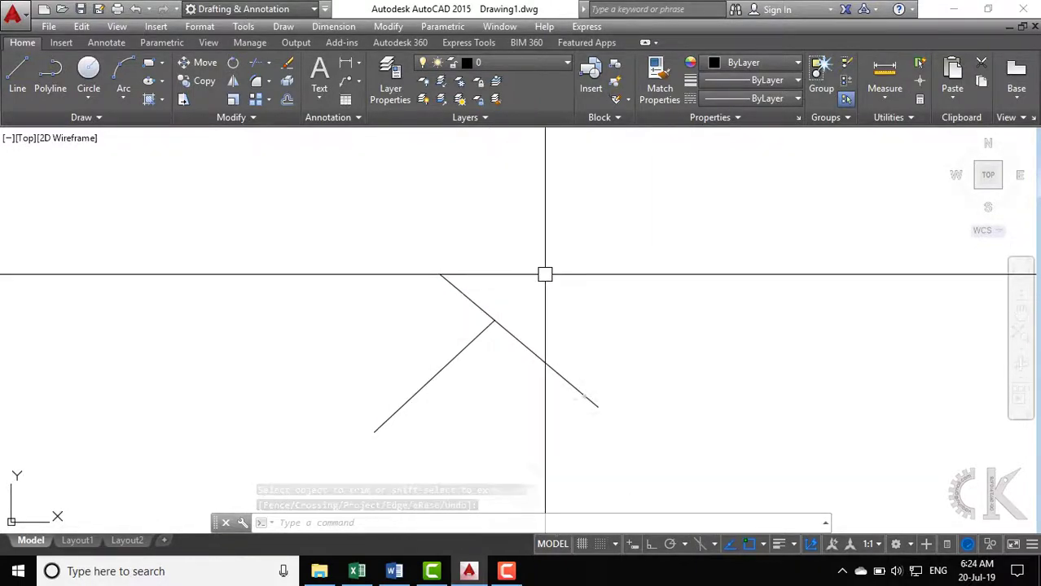
# - Trim the falling line's upper-left stub at the rising line, leaving an inverted V peak
pyautogui.write('tr')
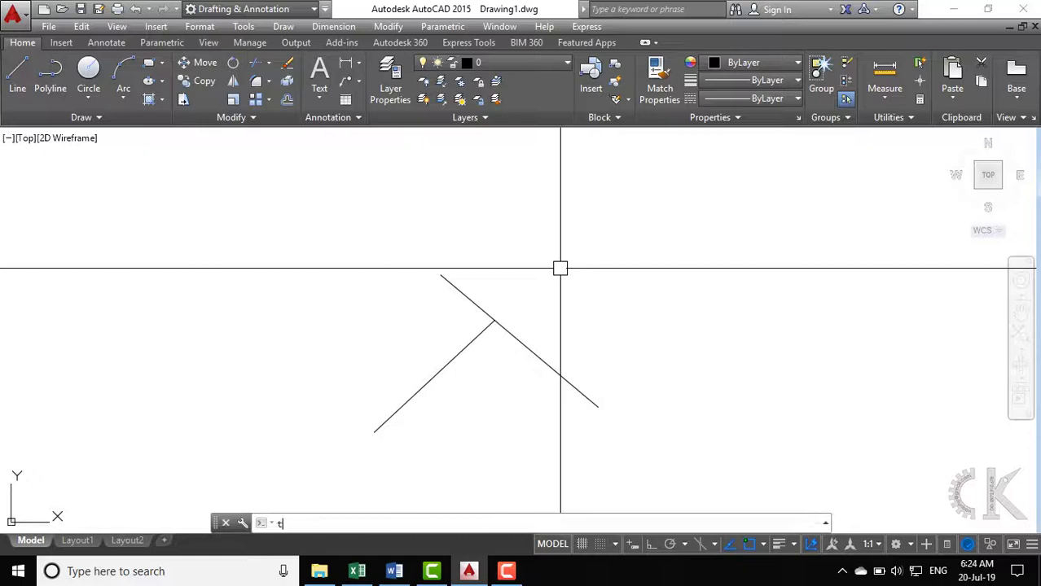
pyautogui.press('Return')
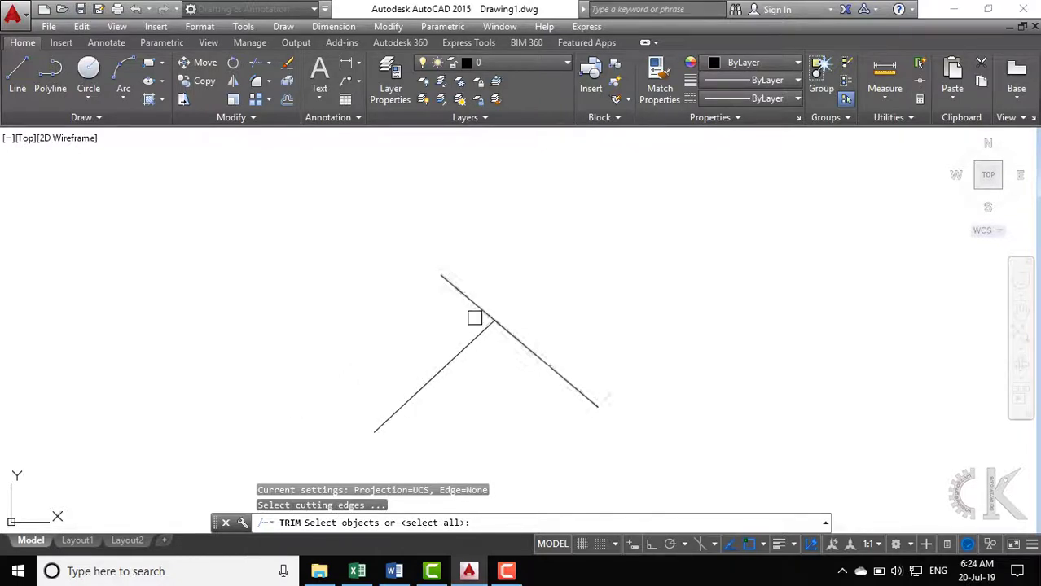
pyautogui.click(429, 380)
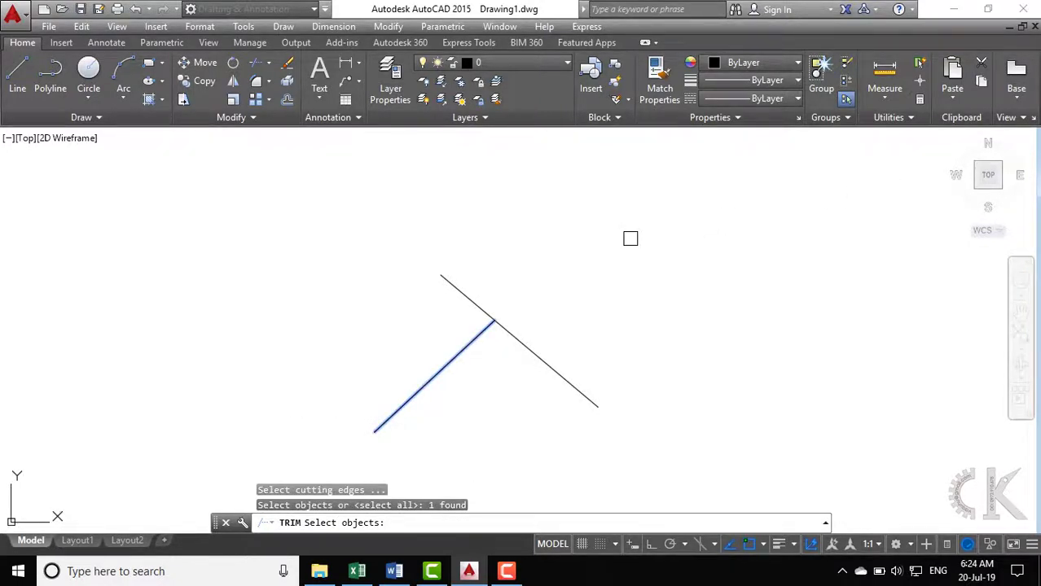
pyautogui.press('Return')
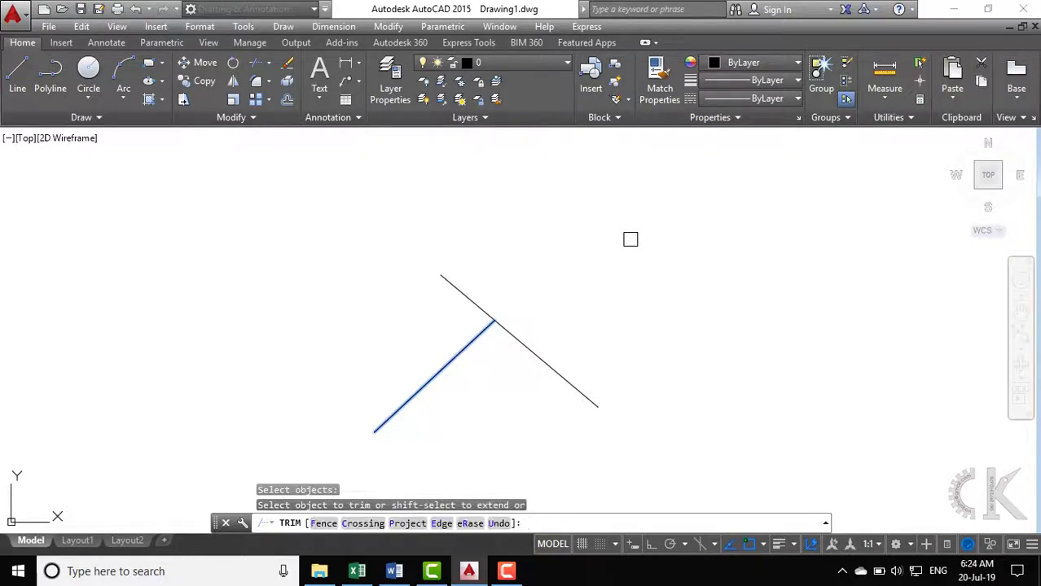
pyautogui.click(446, 367)
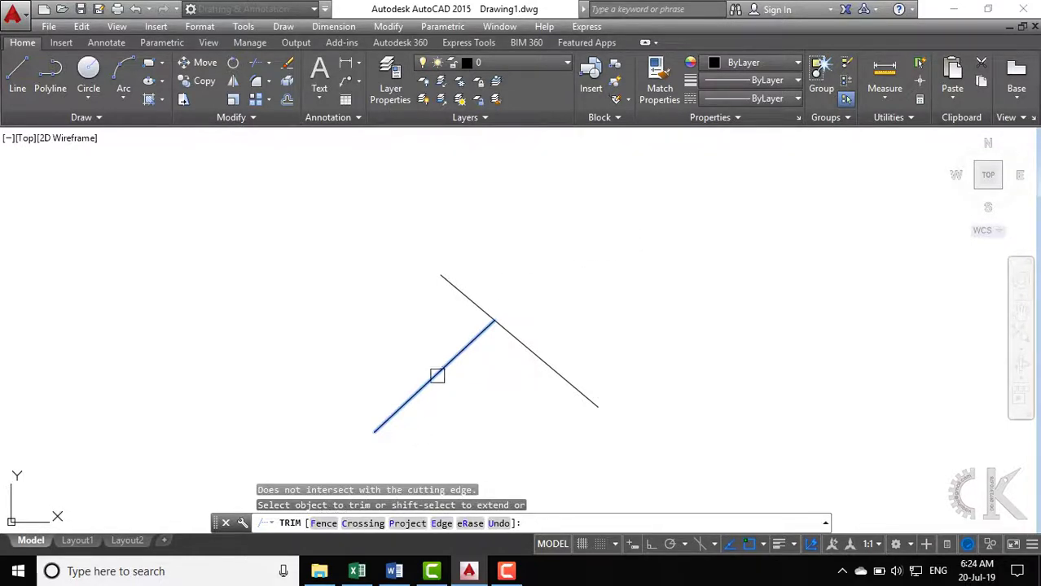
pyautogui.click(452, 286)
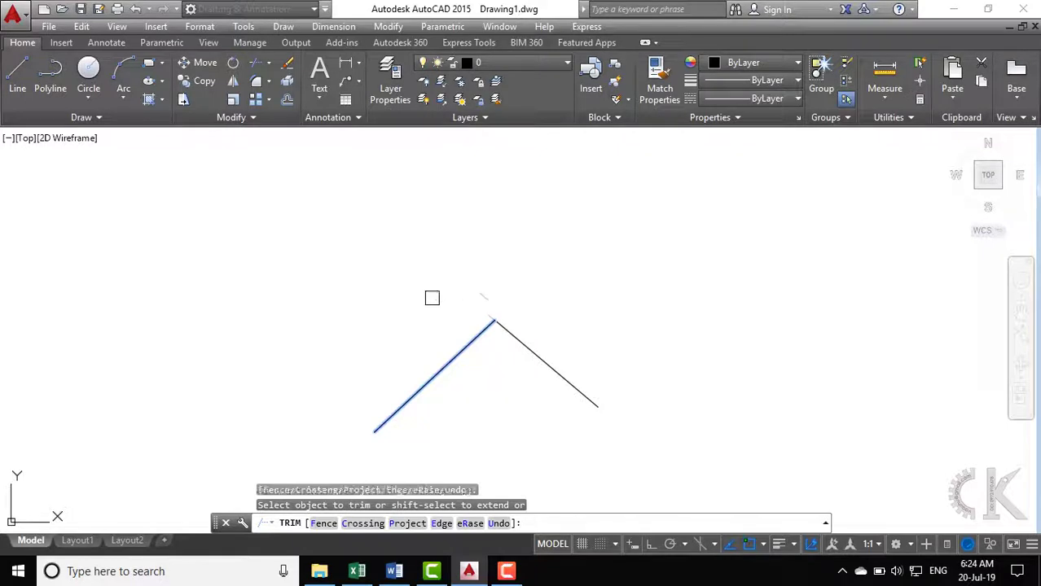
pyautogui.press('Return')
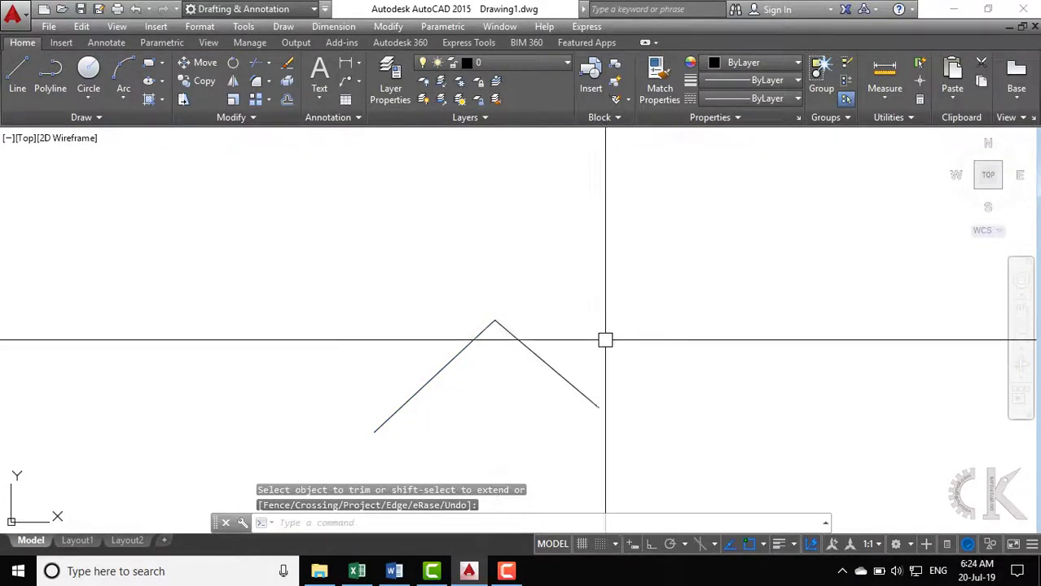
pyautogui.moveTo(604, 339)
pyautogui.mouseDown(button='middle')
pyautogui.moveTo(557, 330)
pyautogui.moveTo(446, 274)
pyautogui.mouseUp(button='middle')
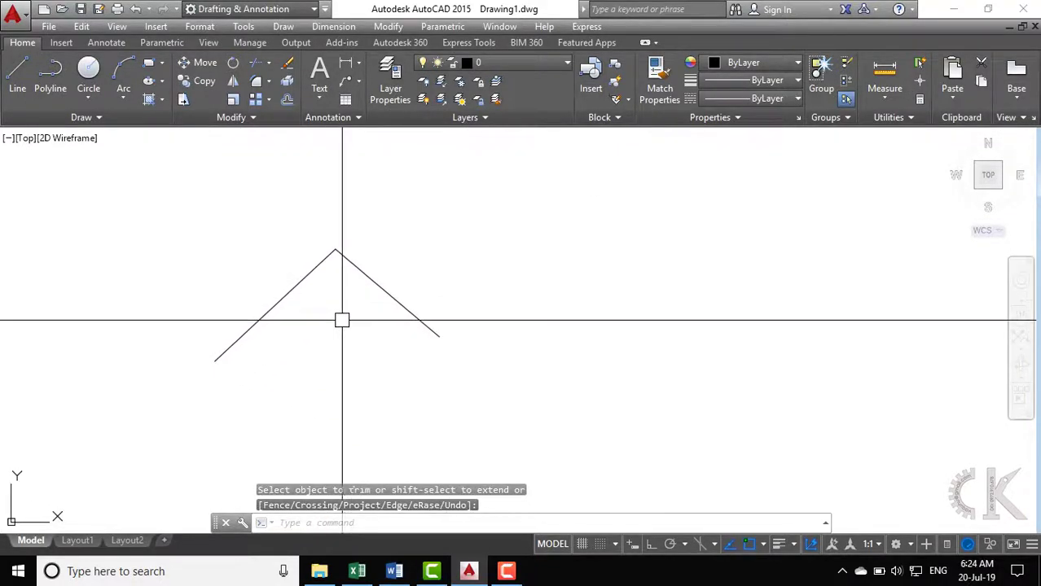
pyautogui.moveTo(343, 319); pyautogui.dragTo(523, 328, button='middle')
pyautogui.scroll(2, 476, 317)
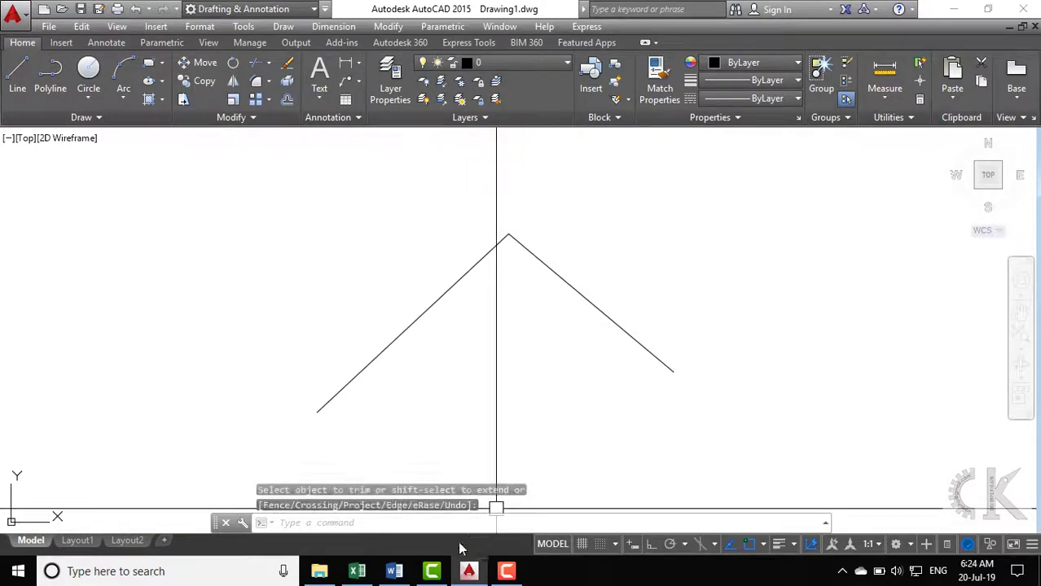
# - Go back to the Word lesson and scroll down to the Fence trim diagrams
pyautogui.click(391, 572)
pyautogui.scroll(-3, 413, 395)
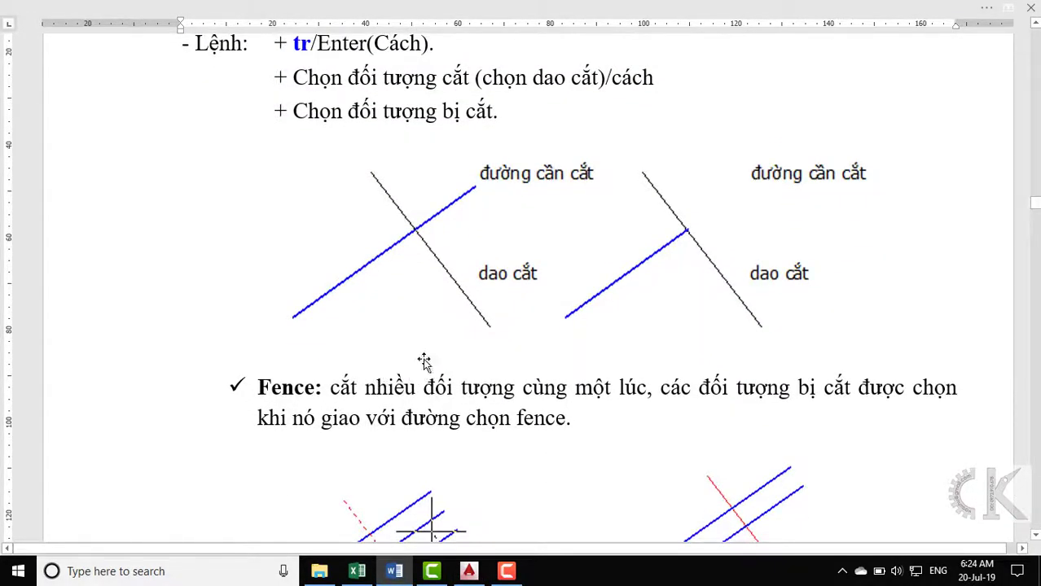
pyautogui.scroll(-3, 424, 361)
pyautogui.scroll(-2, 443, 356)
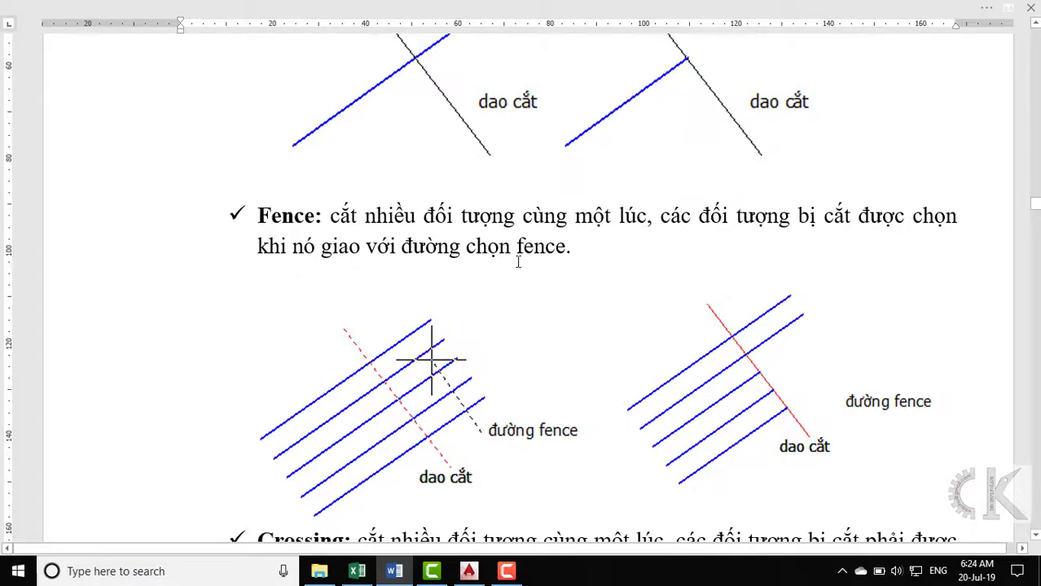
pyautogui.moveTo(791, 339)
pyautogui.scroll(-1, 368, 385)
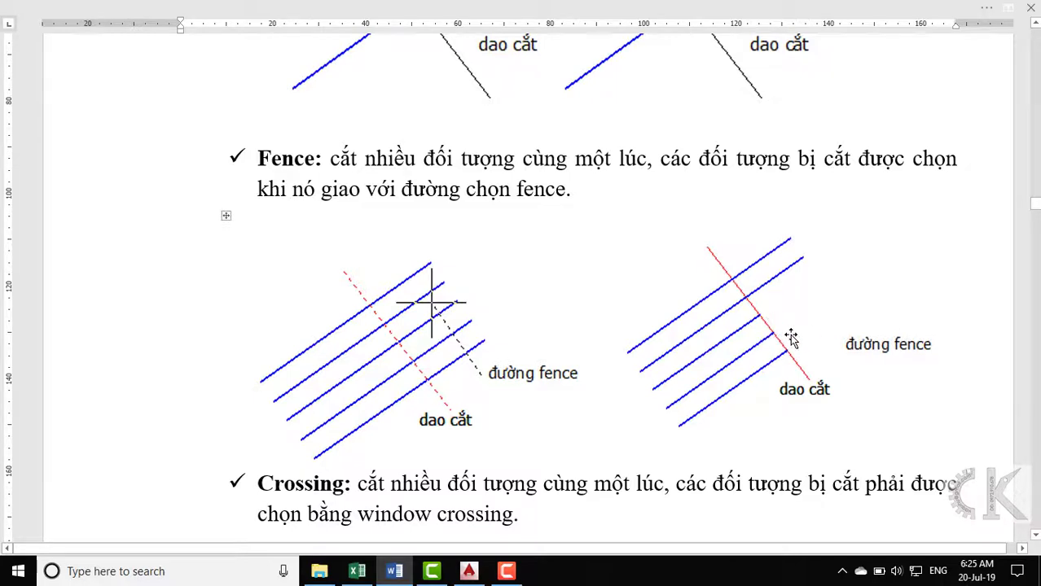
# - Back in AutoCAD, erase the inverted V peak shape
pyautogui.click(469, 571)
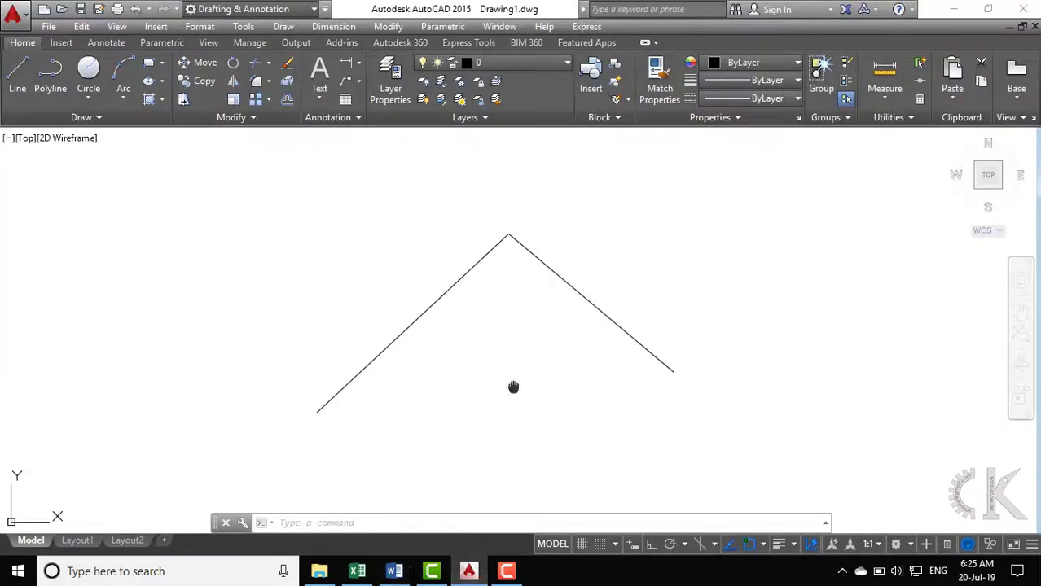
pyautogui.moveTo(513, 387); pyautogui.dragTo(317, 425, button='middle')
pyautogui.click(221, 366)
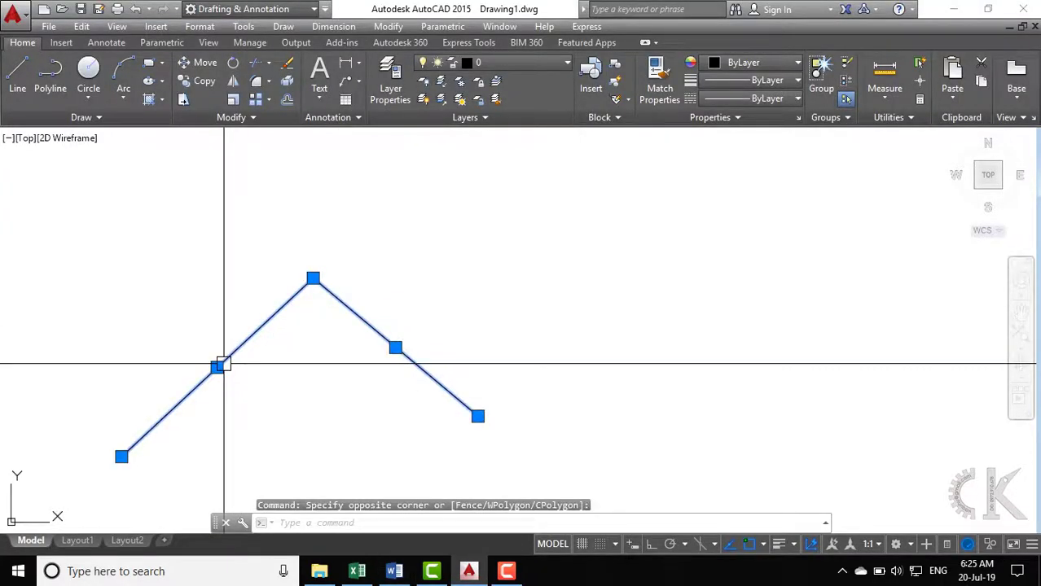
pyautogui.press('Delete')
# - Draw the first two slanted parallel lines from lower left to upper right
pyautogui.write('l')
pyautogui.press('Return')
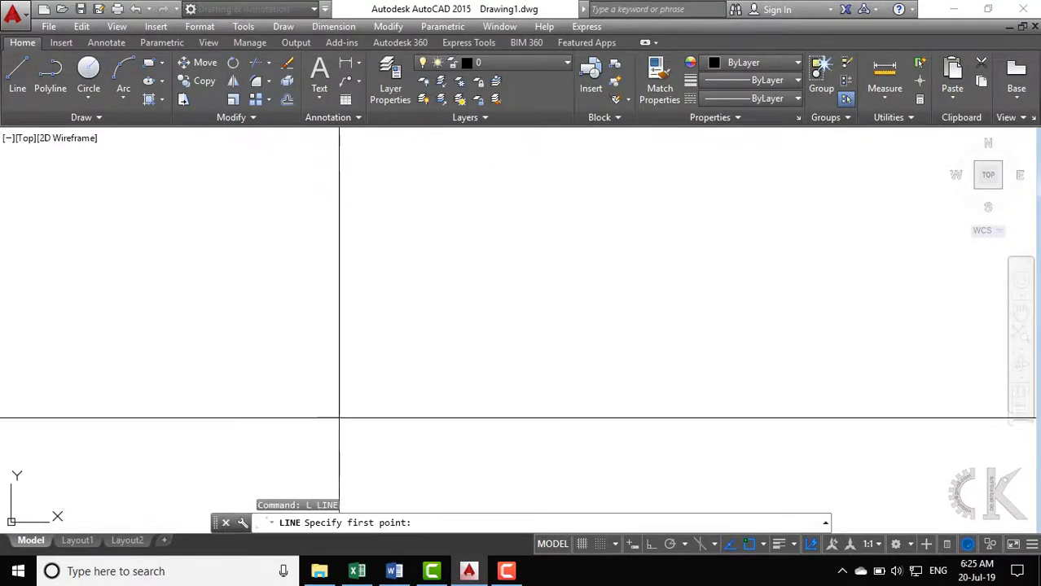
pyautogui.click(346, 424)
pyautogui.click(567, 284)
pyautogui.press('Return')
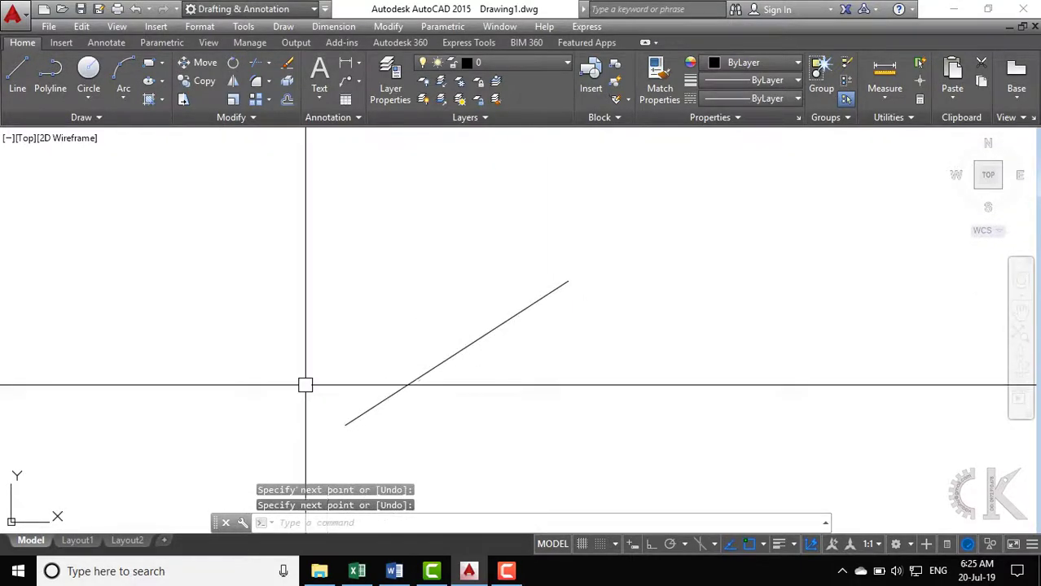
pyautogui.press('Return')
pyautogui.click(327, 403)
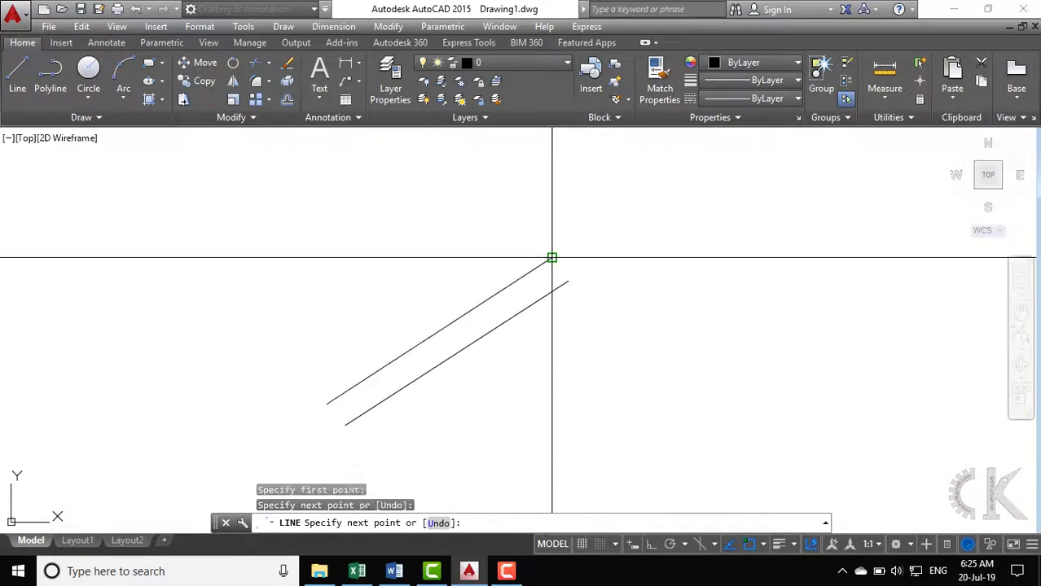
pyautogui.click(551, 258)
pyautogui.press('Return')
pyautogui.press('Return')
# - Draw the third, fourth and fifth parallel lines above the first two
pyautogui.click(308, 376)
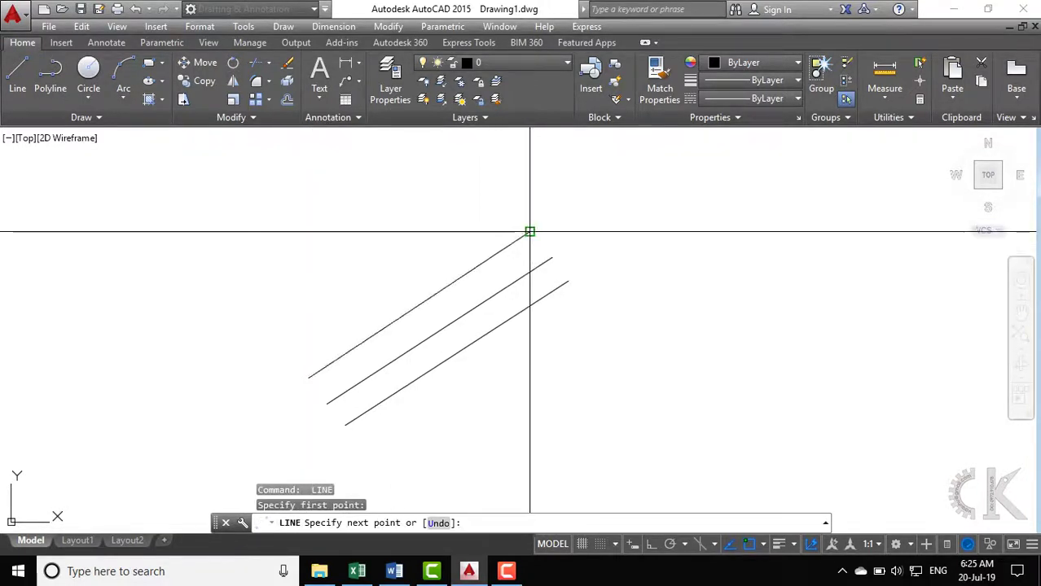
pyautogui.click(529, 232)
pyautogui.press('Return')
pyautogui.press('Return')
pyautogui.click(285, 348)
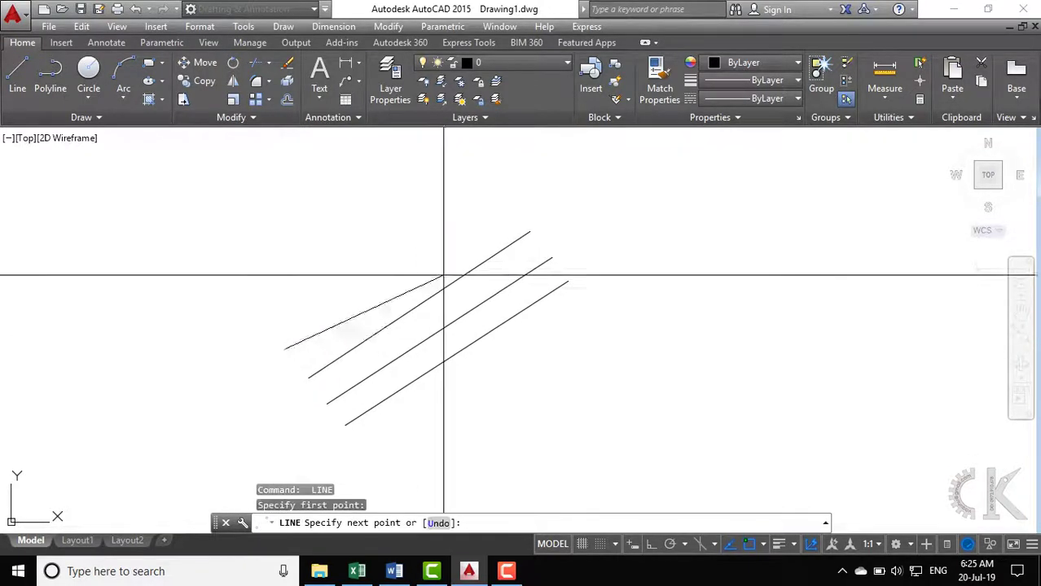
pyautogui.click(513, 210)
pyautogui.press('Return')
pyautogui.press('Return')
pyautogui.click(262, 329)
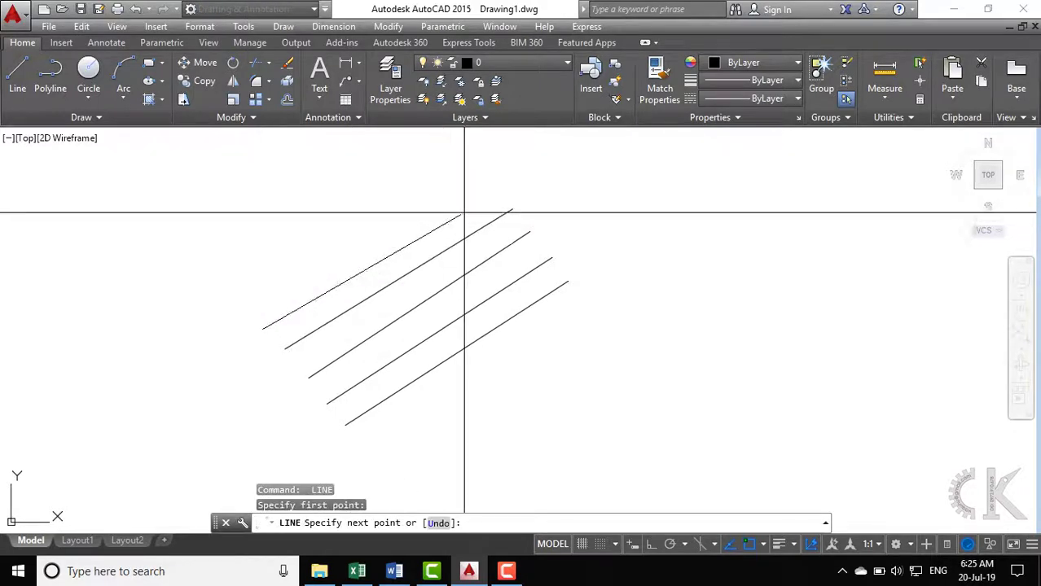
pyautogui.click(498, 176)
# - Draw a diagonal line crossing through all five parallel lines
pyautogui.press('Return')
pyautogui.press('Return')
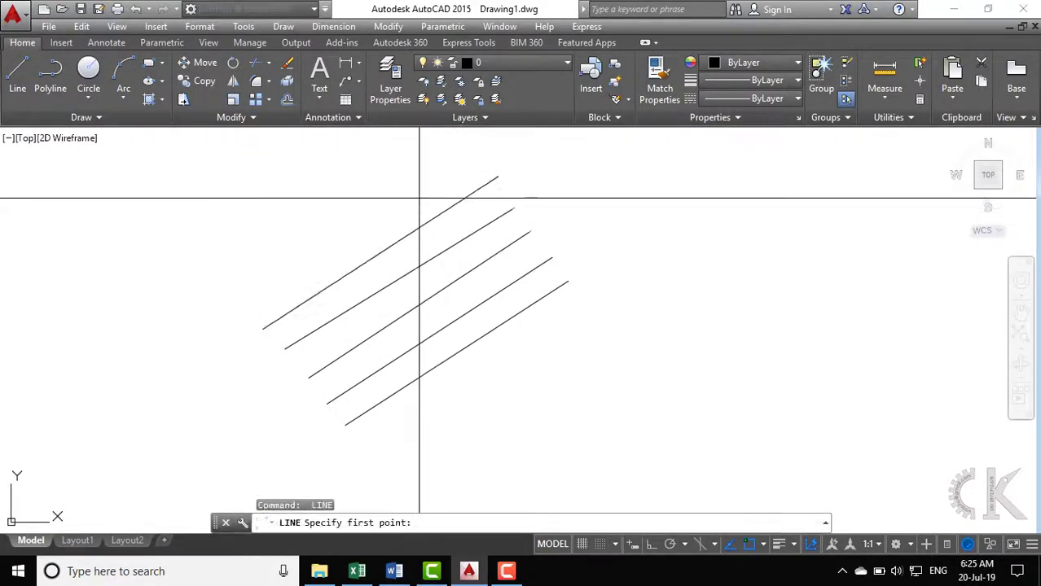
pyautogui.click(403, 198)
pyautogui.click(541, 361)
pyautogui.press('Return')
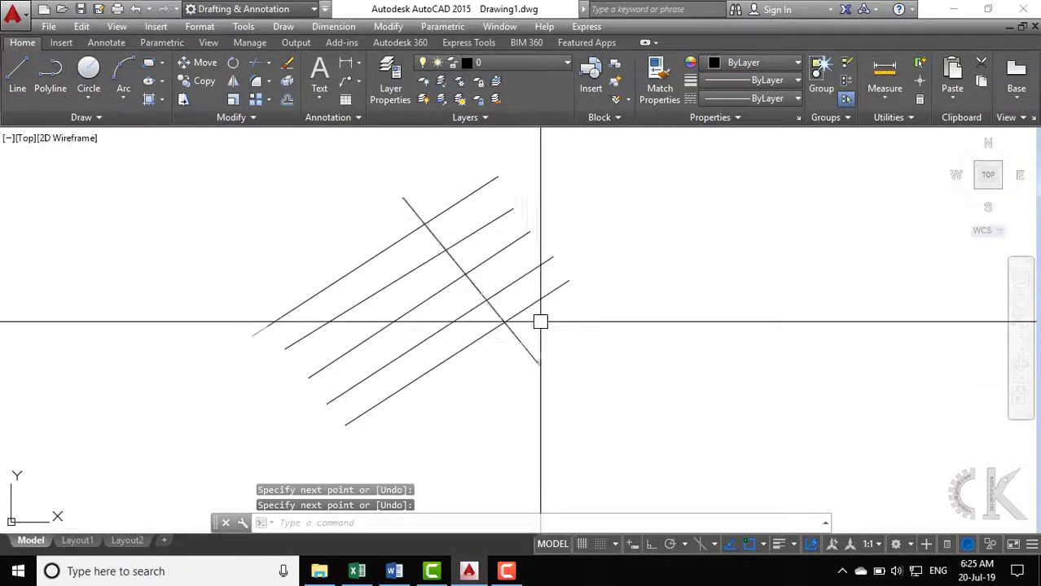
pyautogui.moveTo(676, 359); pyautogui.dragTo(734, 379, button='middle')
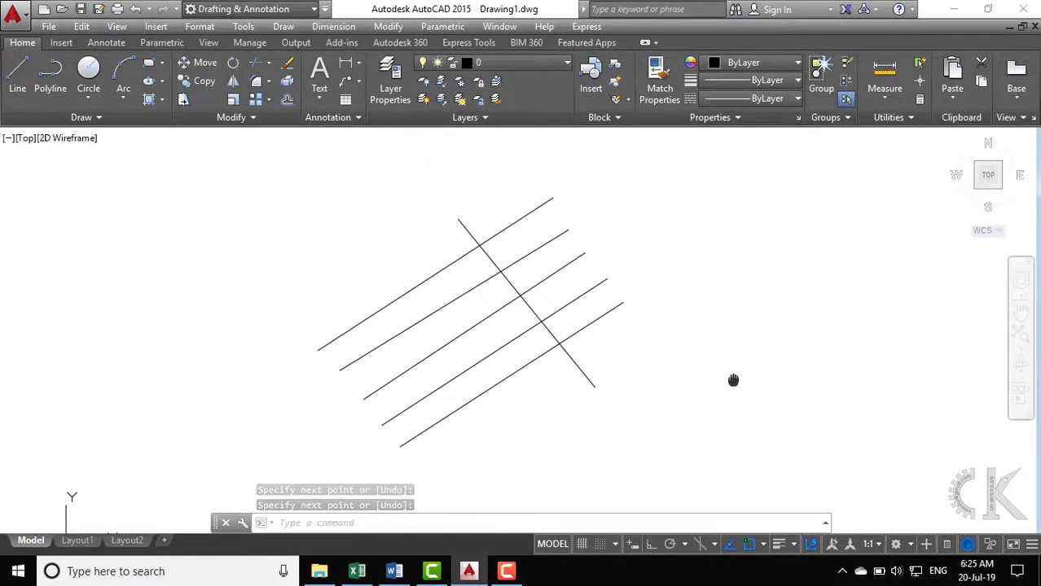
pyautogui.write('tr')
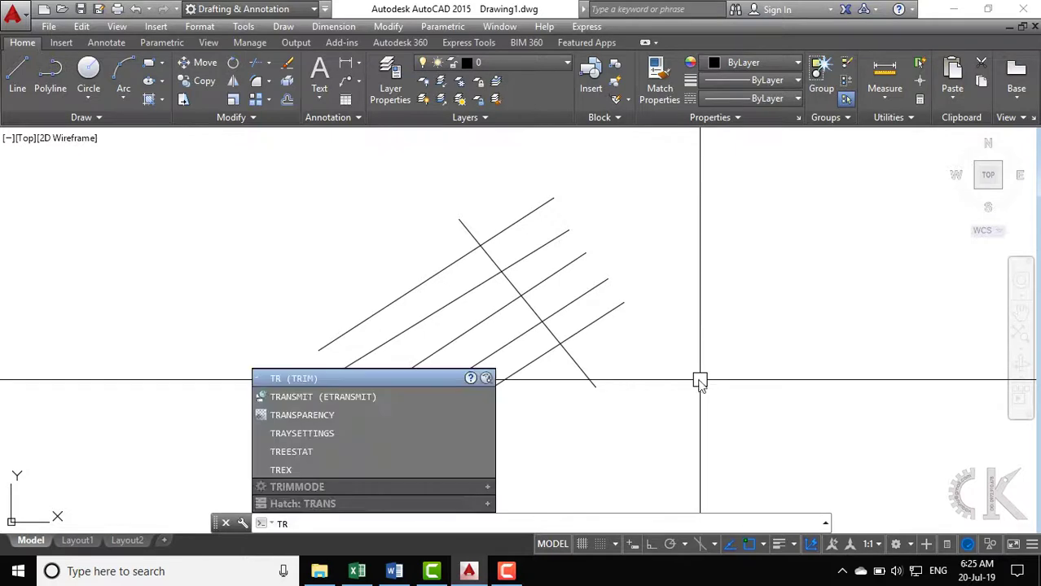
pyautogui.press('Return')
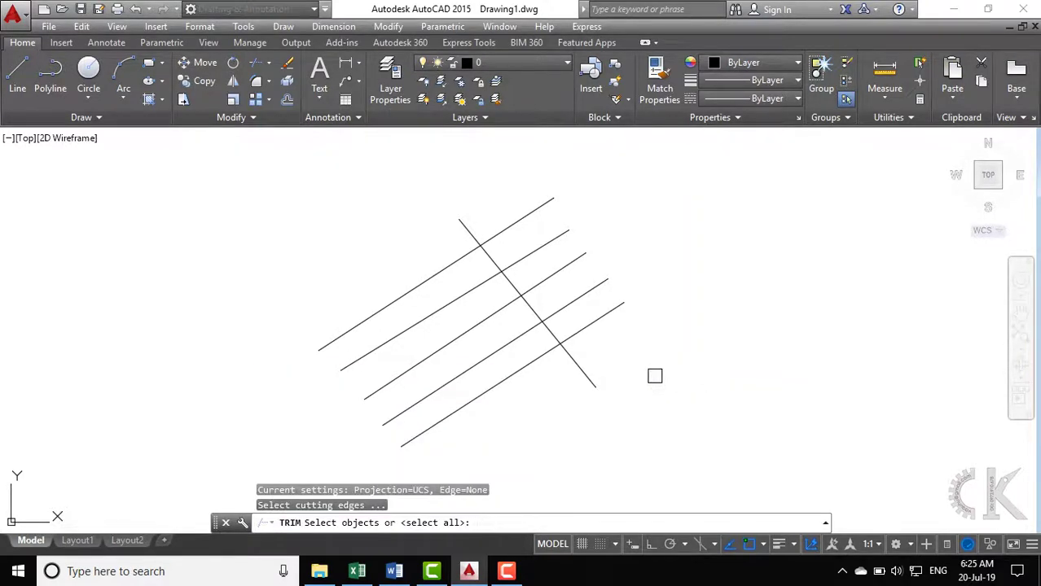
pyautogui.click(577, 377)
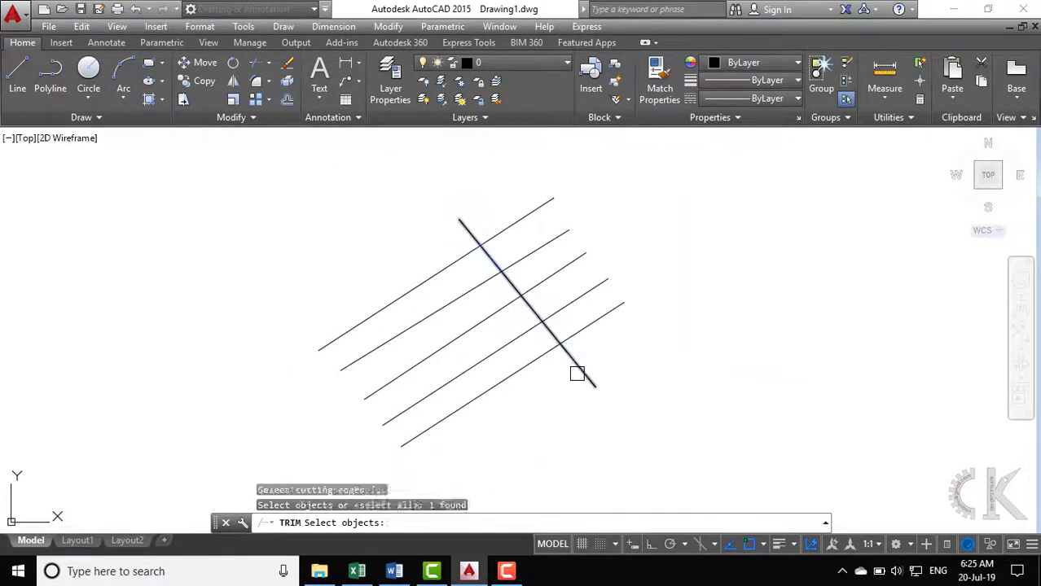
pyautogui.press('Return')
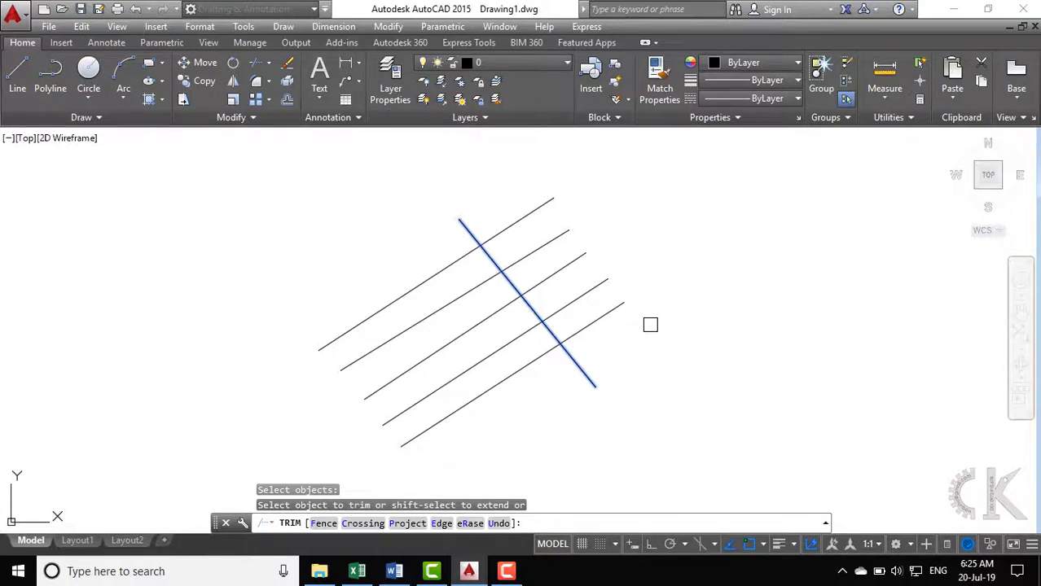
pyautogui.click(522, 371)
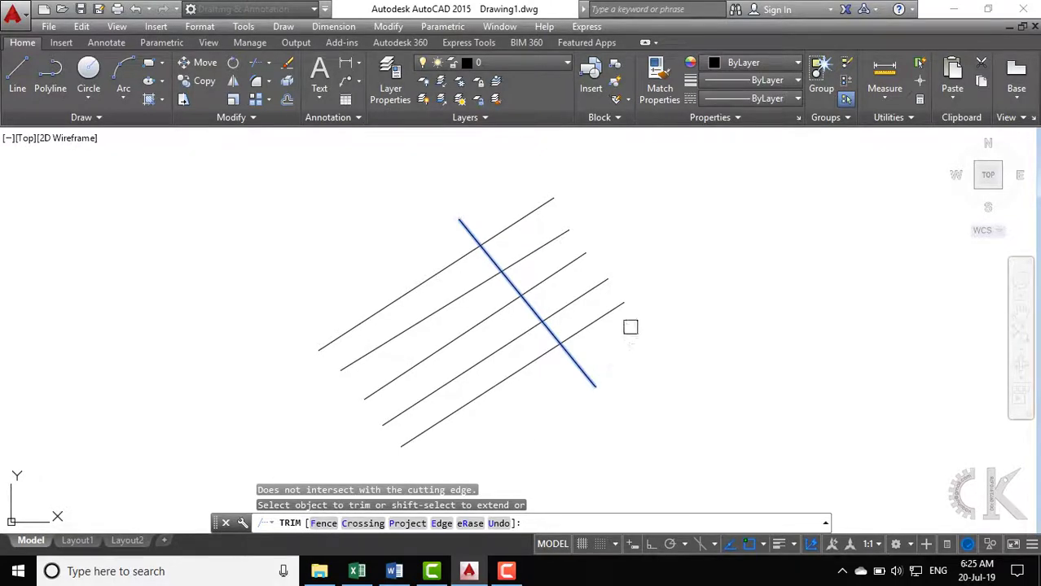
pyautogui.click(619, 308)
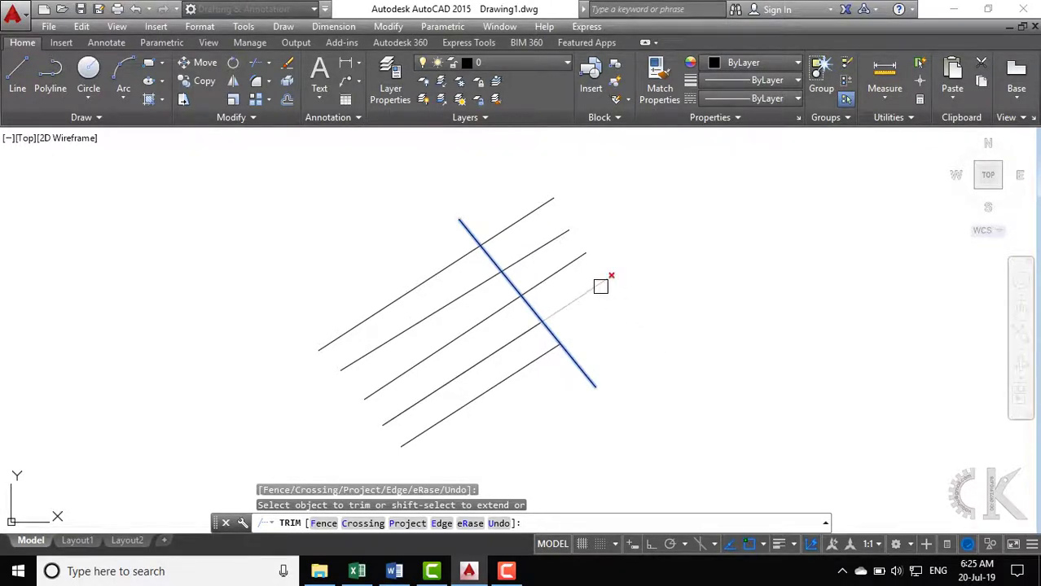
pyautogui.click(603, 284)
pyautogui.click(551, 244)
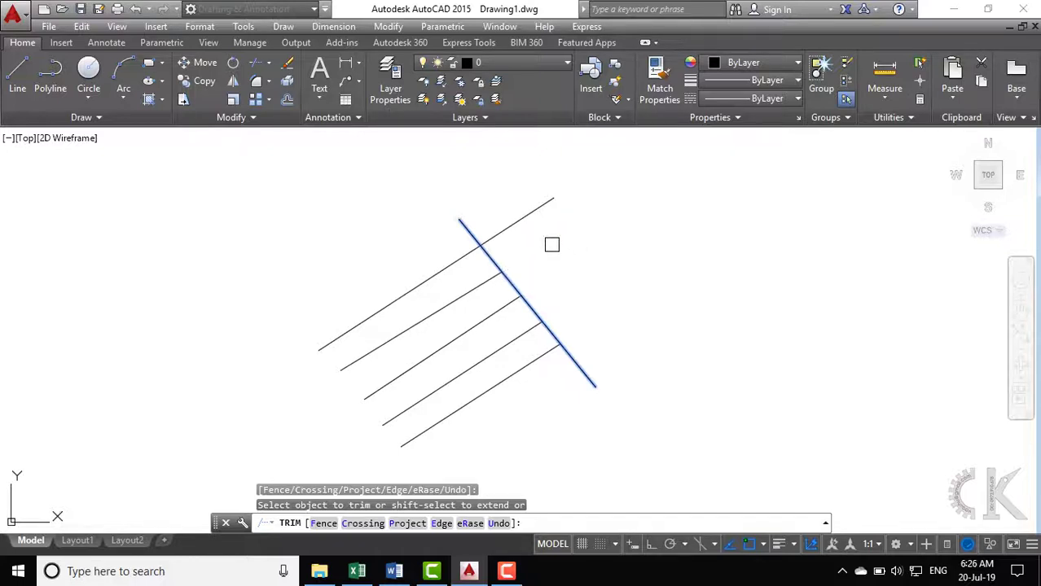
pyautogui.click(550, 211)
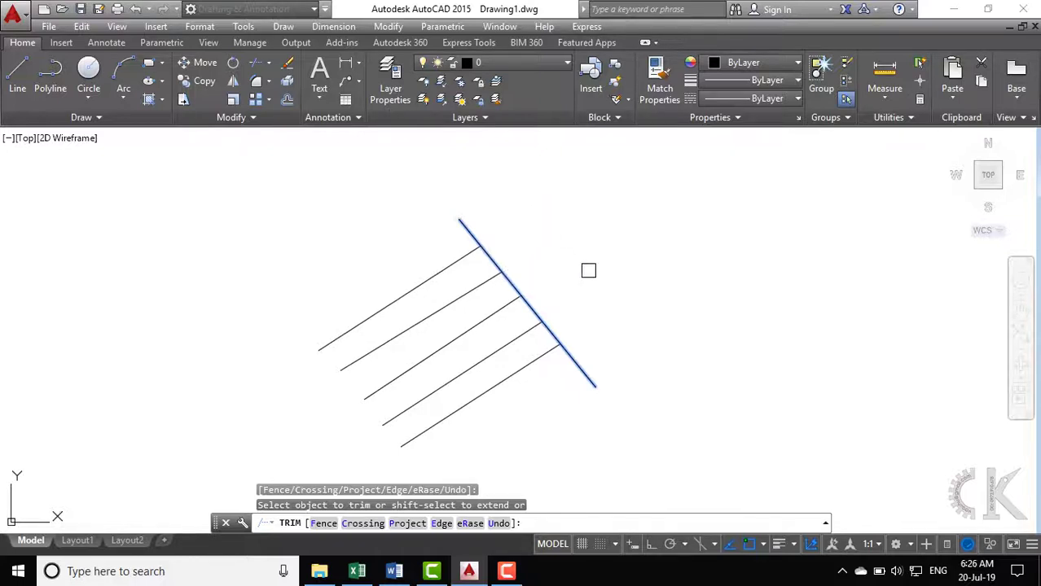
pyautogui.click(479, 218)
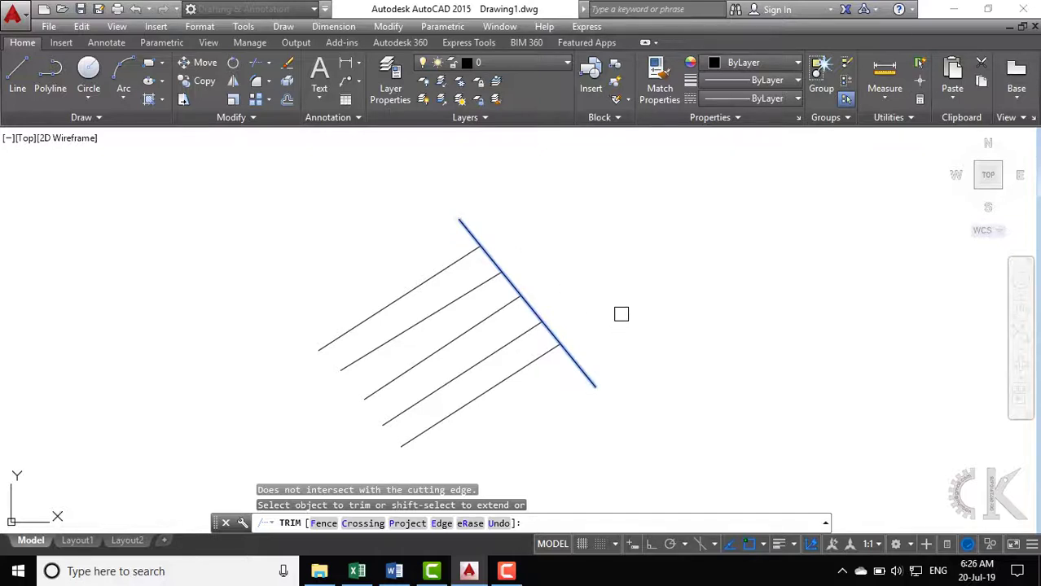
pyautogui.press('Return')
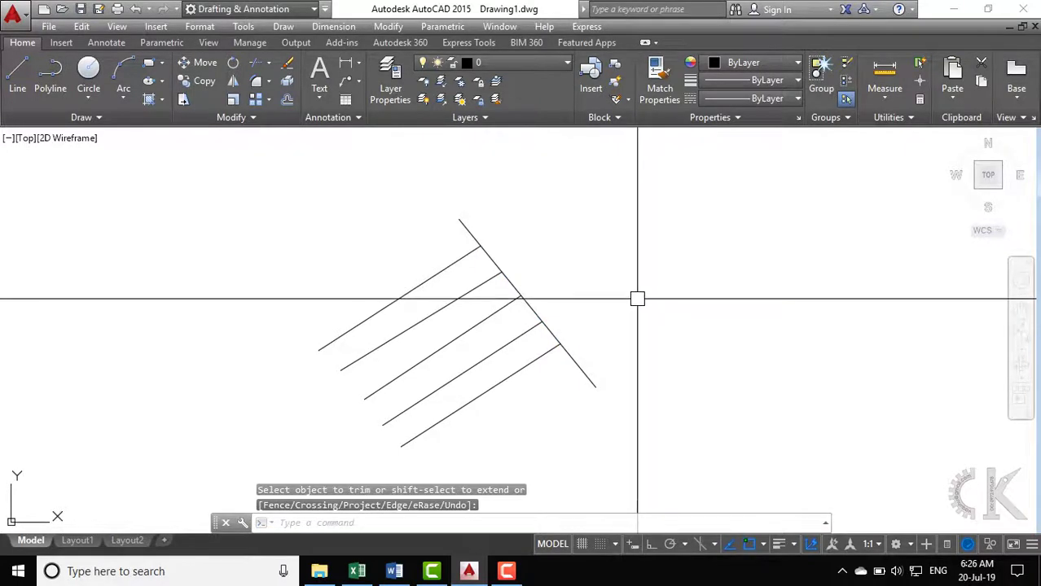
pyautogui.hotkey('ctrl', 'z')
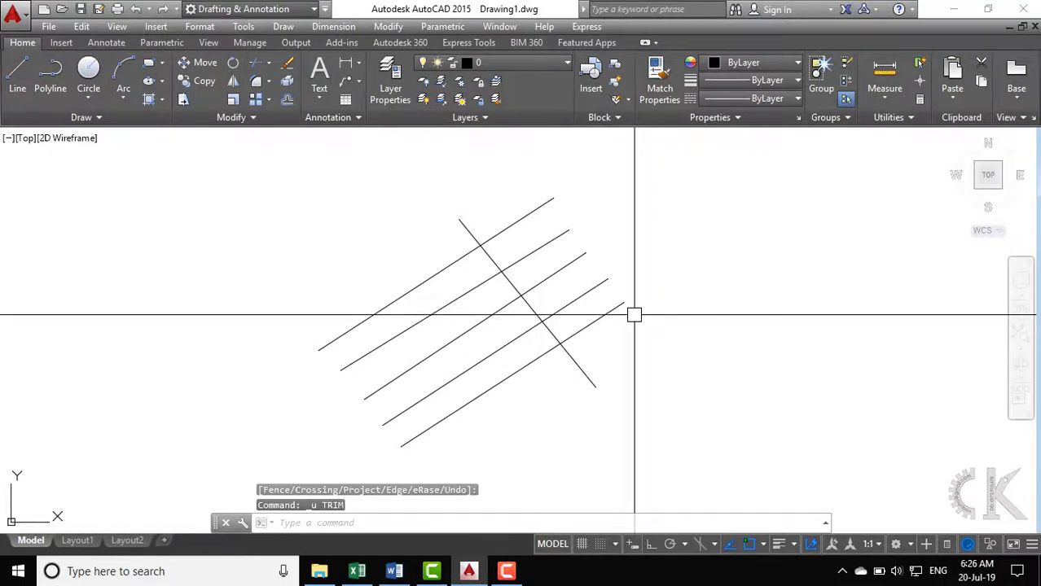
pyautogui.write('tr')
# - Fence-trim the right ends of all five parallel lines at the diagonal cutting edge
pyautogui.press('Return')
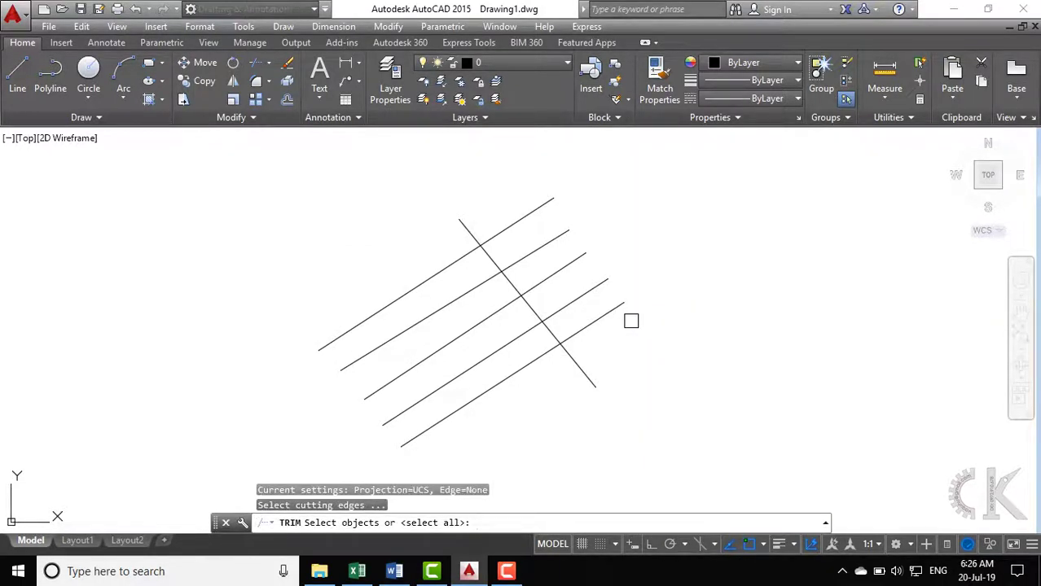
pyautogui.click(587, 376)
pyautogui.press('Return')
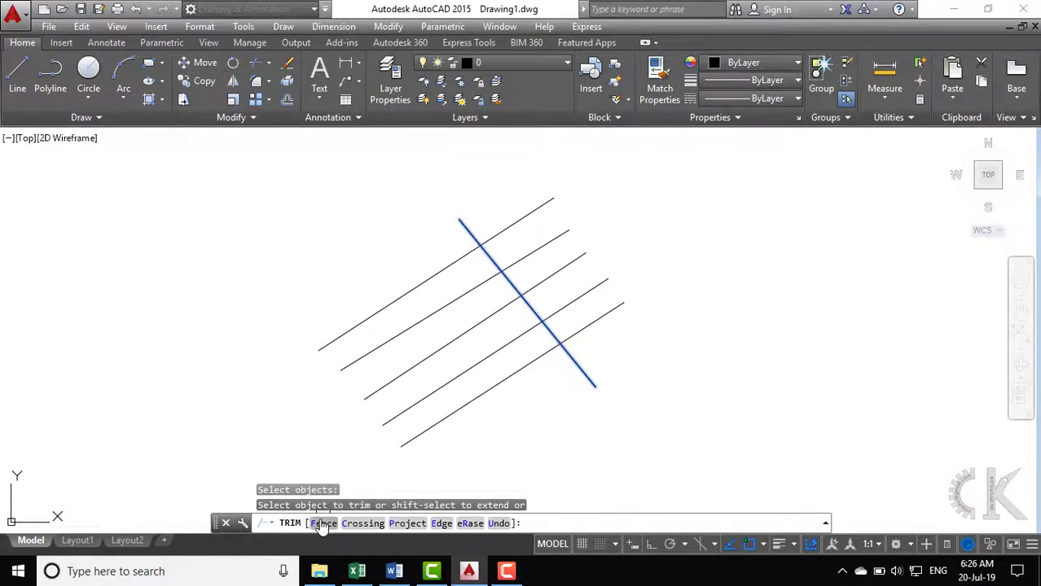
pyautogui.click(323, 522)
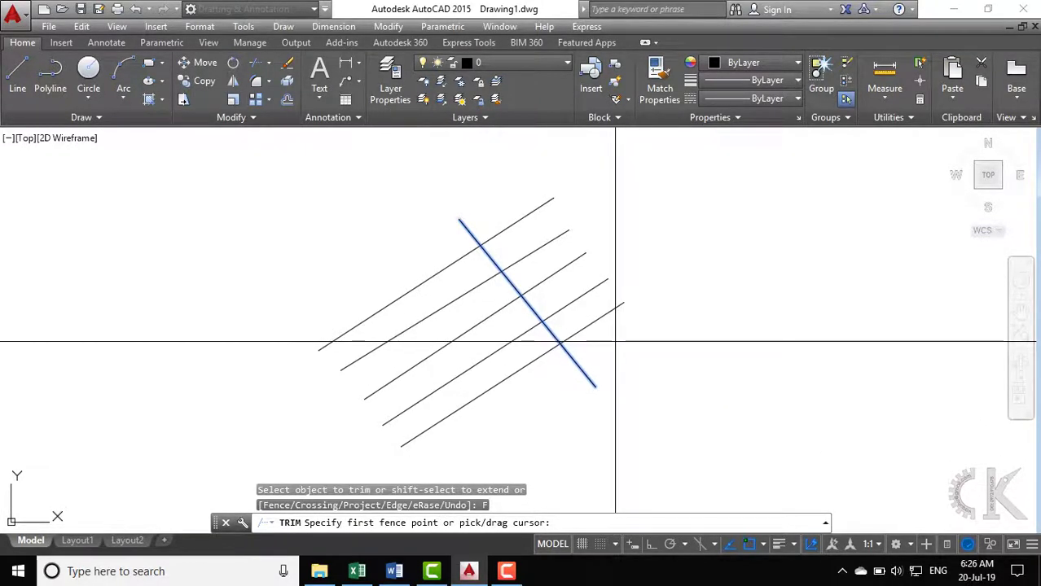
pyautogui.click(615, 342)
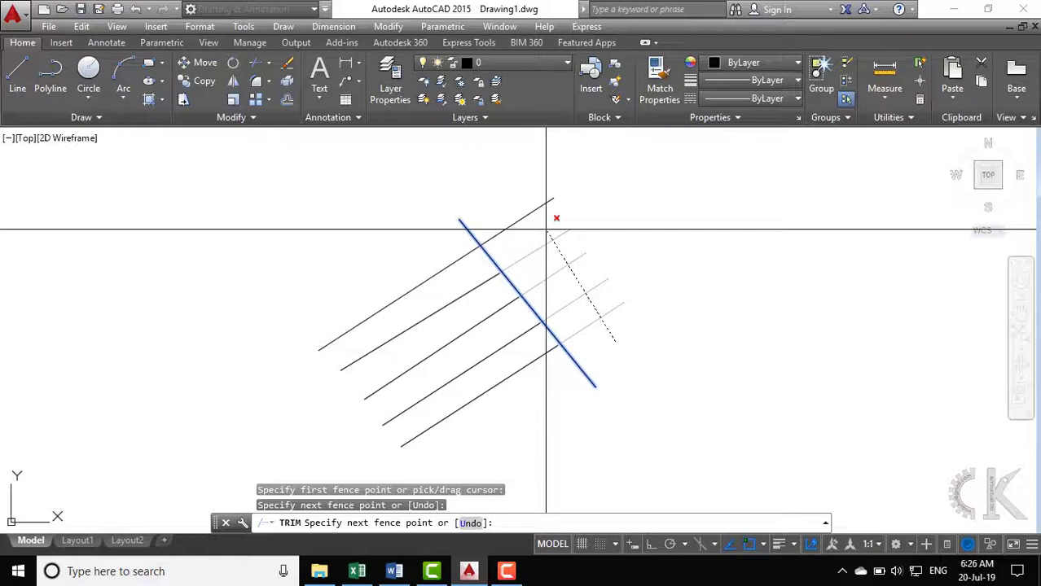
pyautogui.click(547, 231)
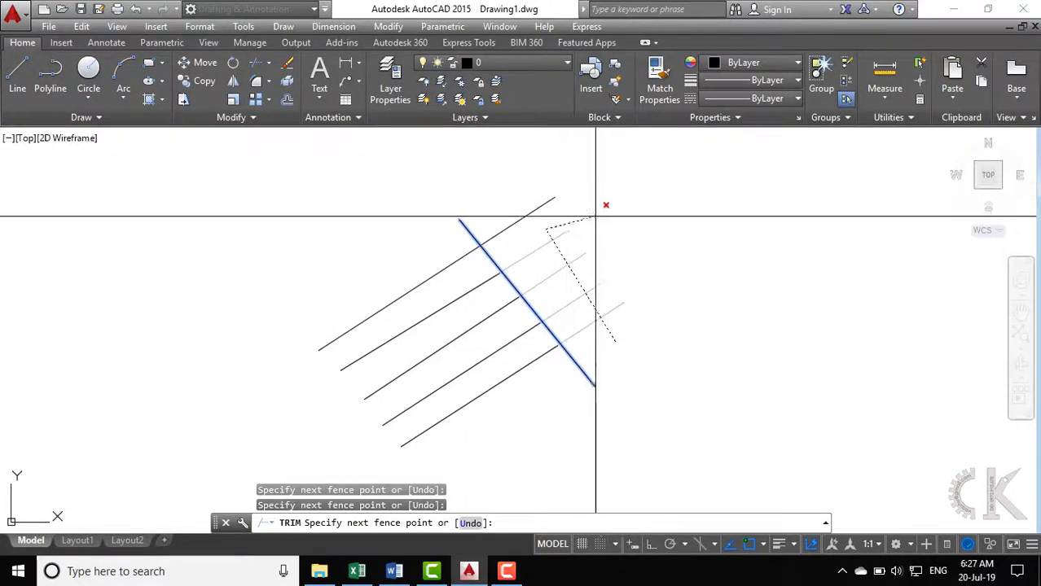
pyautogui.click(538, 188)
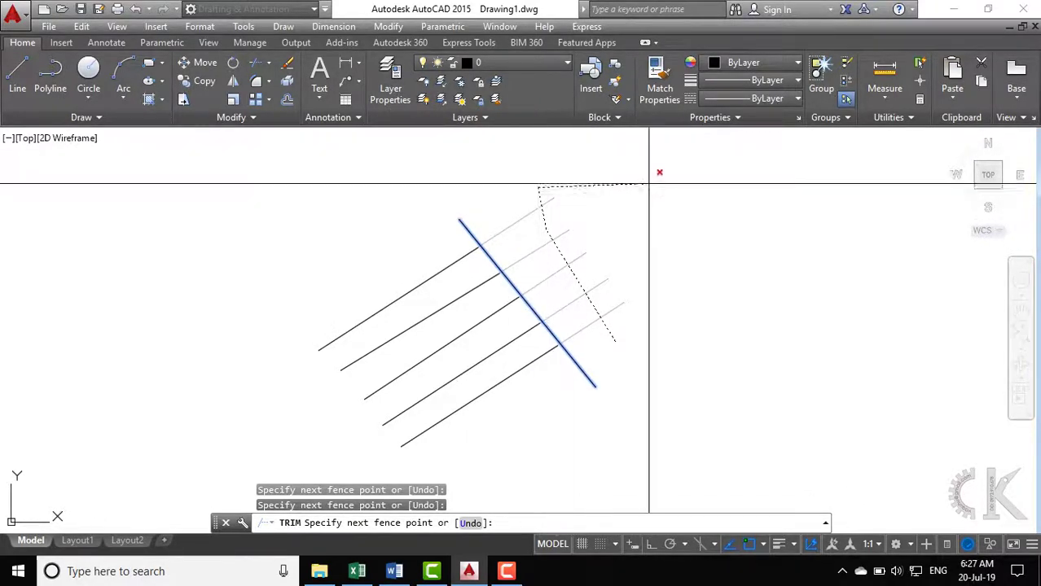
pyautogui.press('Return')
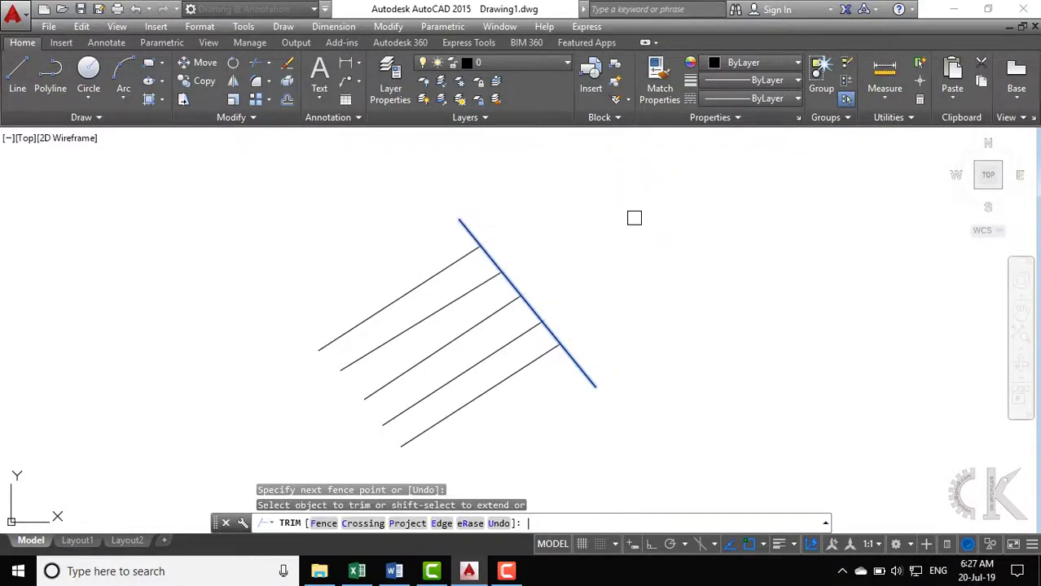
# - Undo the fence trim and stretch the diagonal's top end down onto the middle line
pyautogui.press('Return')
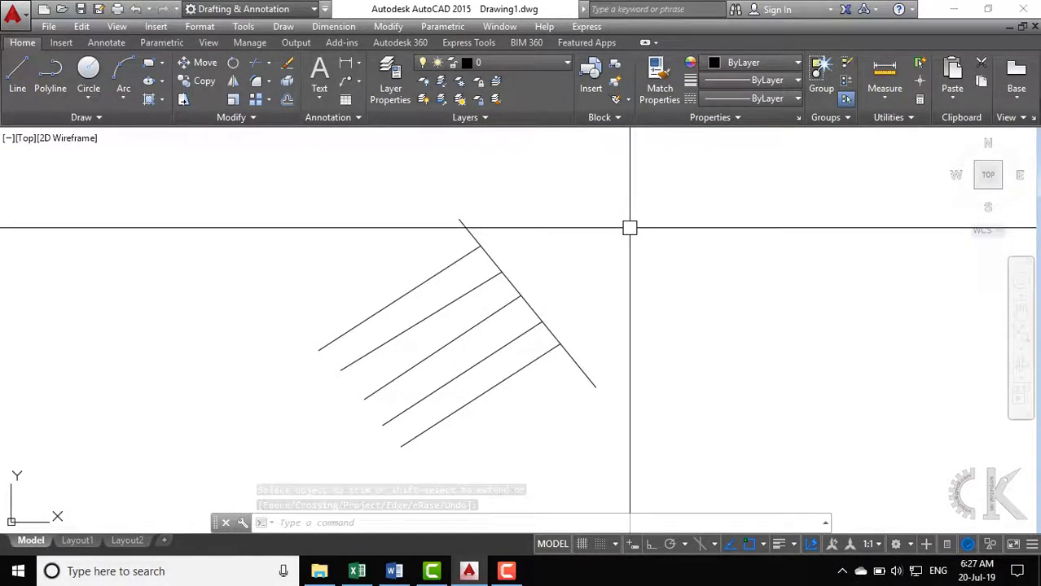
pyautogui.hotkey('ctrl', 'z')
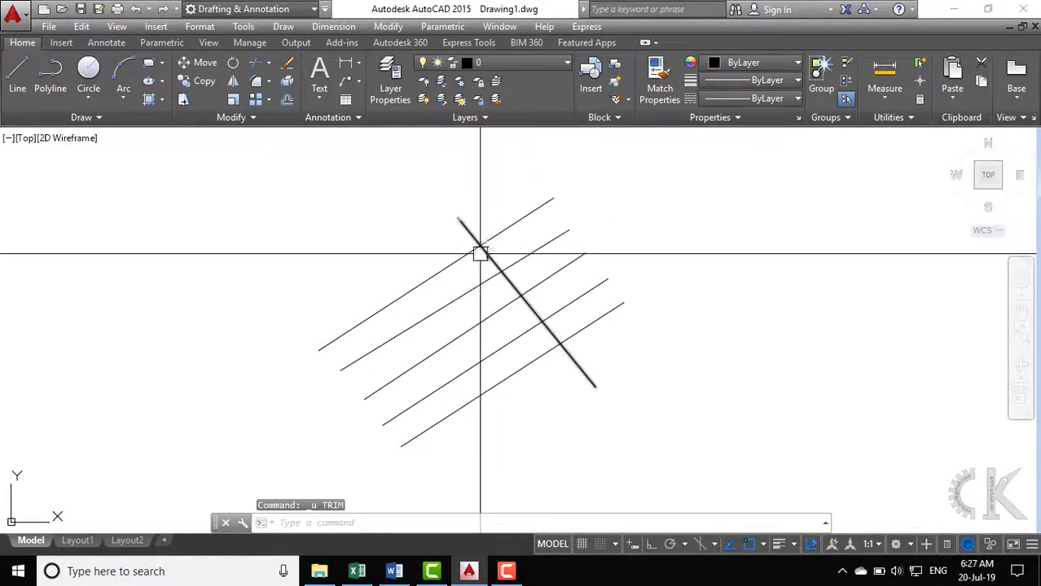
pyautogui.click(466, 230)
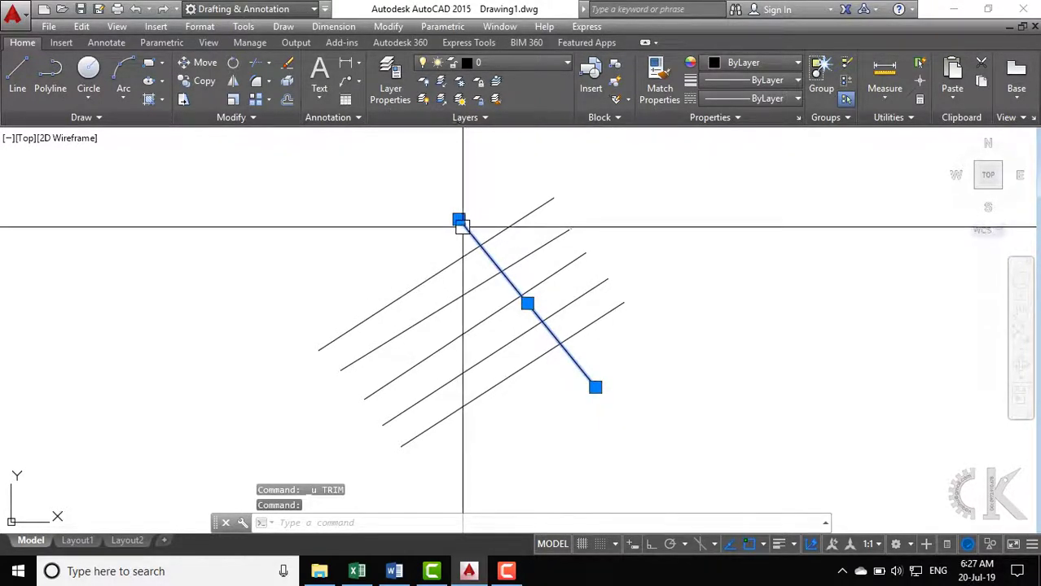
pyautogui.click(459, 220)
pyautogui.click(518, 302)
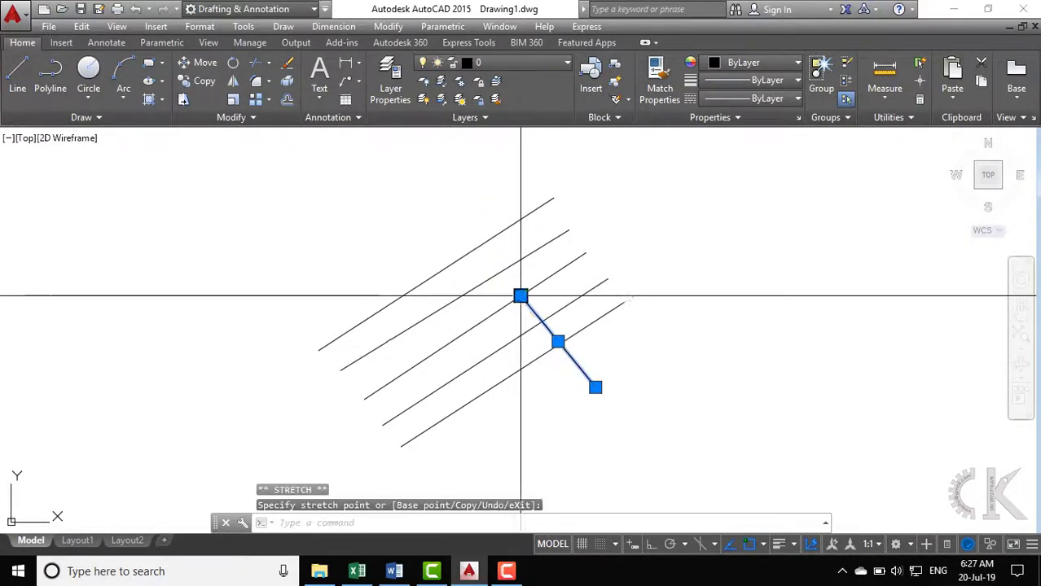
pyautogui.press('Escape')
pyautogui.press('Escape')
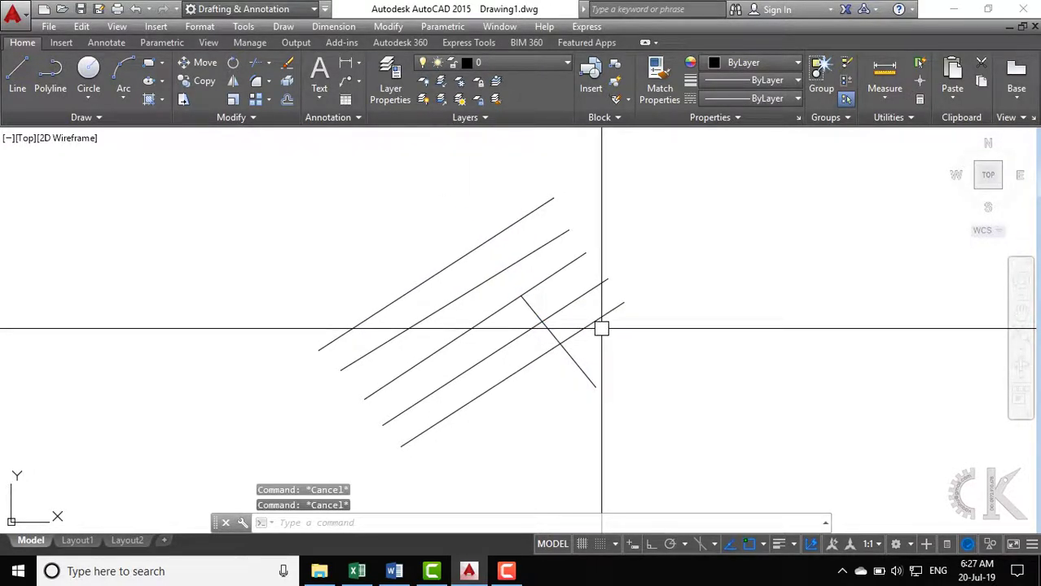
# - Draw a vertical line from the diagonal's new top end up past the top parallel line
pyautogui.write('l')
pyautogui.press('Return')
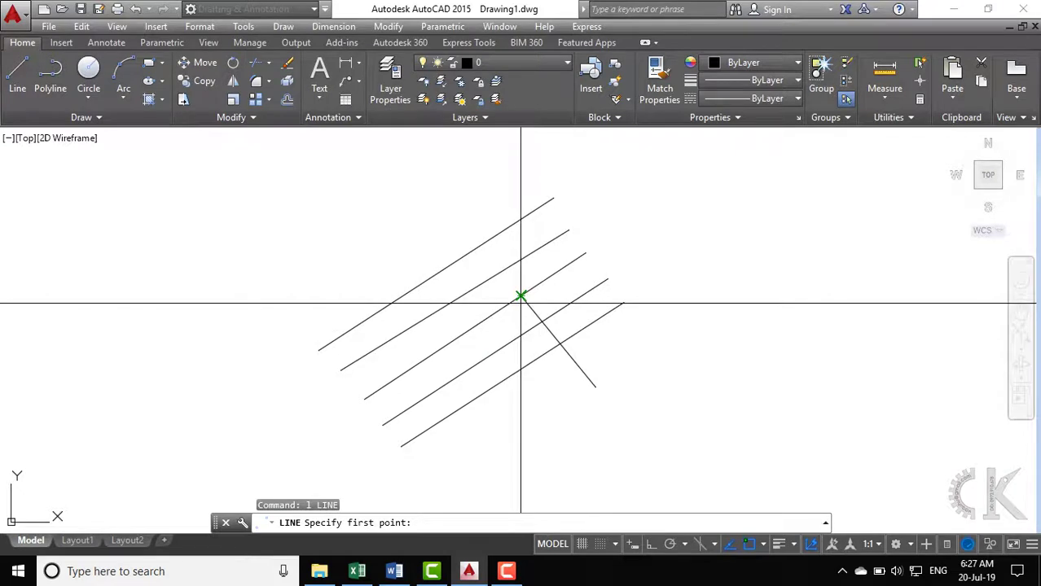
pyautogui.click(520, 295)
pyautogui.click(519, 176)
pyautogui.press('Return')
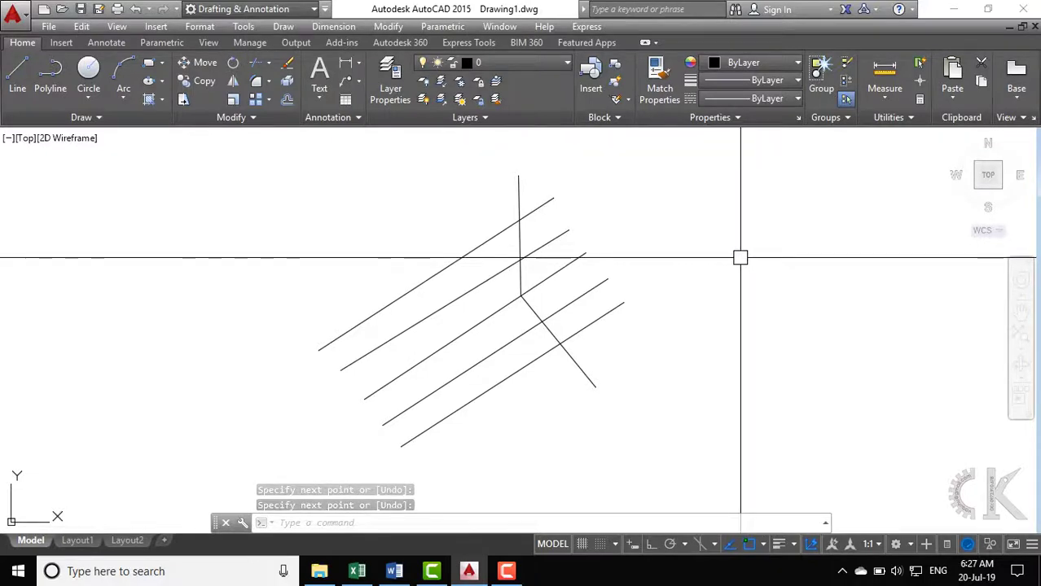
pyautogui.write('TR')
pyautogui.press('Return')
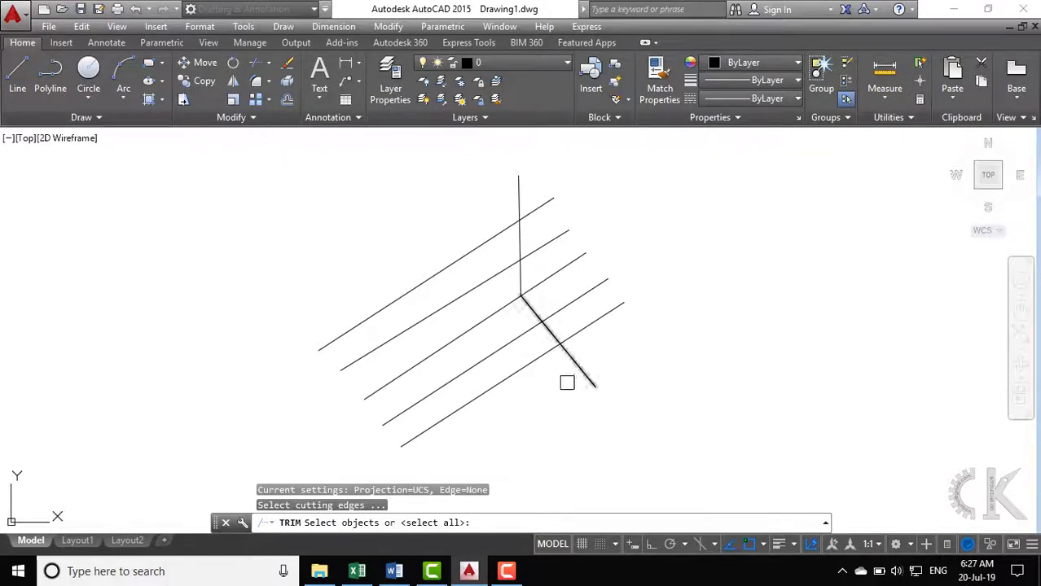
pyautogui.click(586, 377)
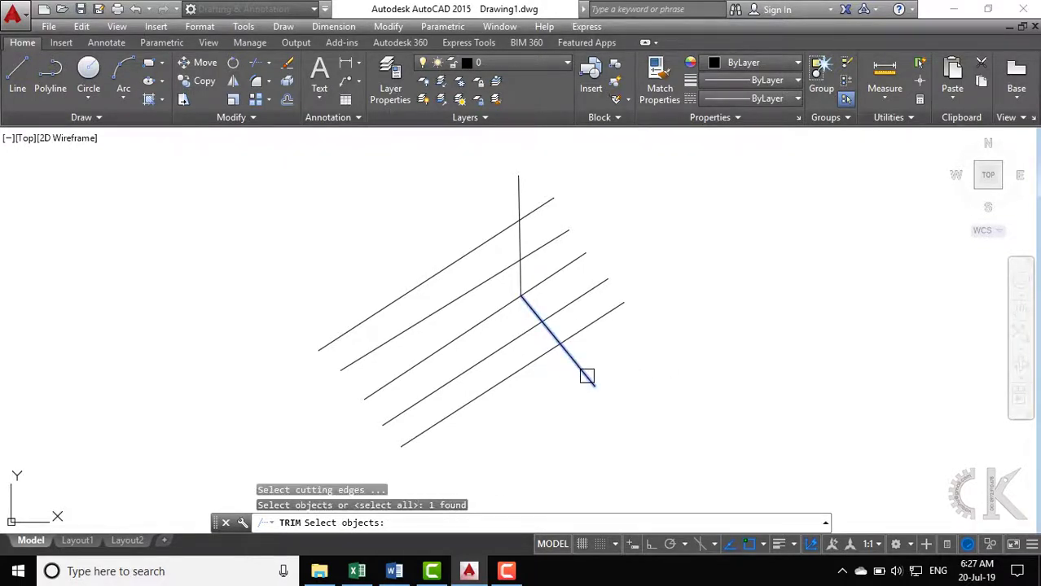
pyautogui.click(521, 184)
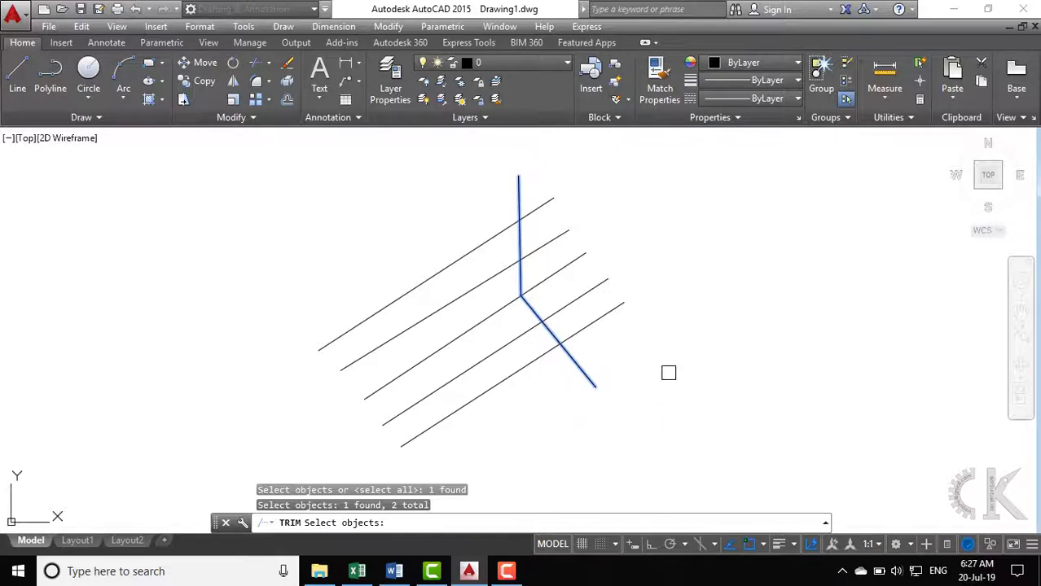
pyautogui.press('Return')
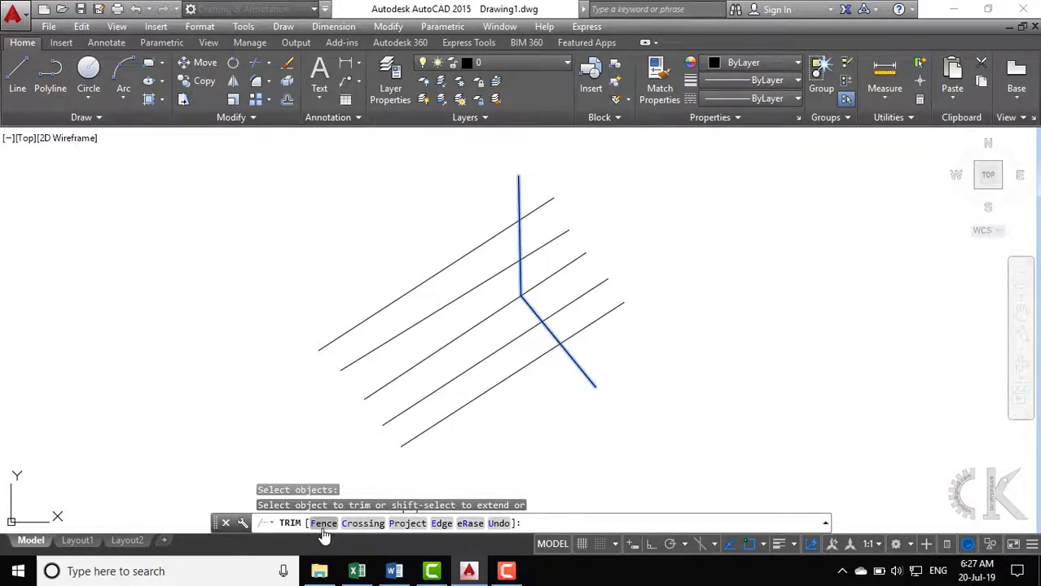
pyautogui.write('f')
pyautogui.press('Return')
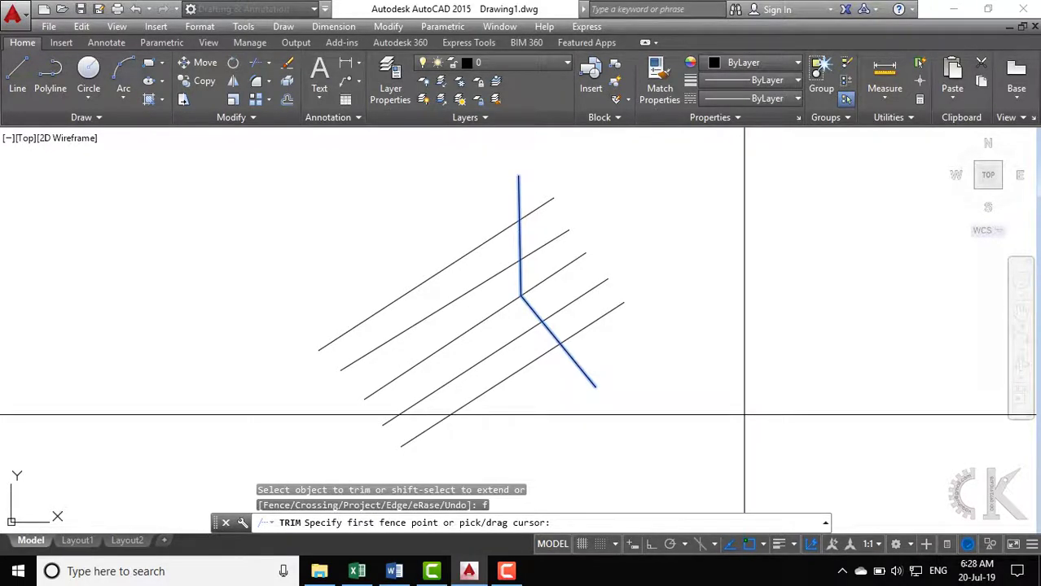
pyautogui.click(601, 338)
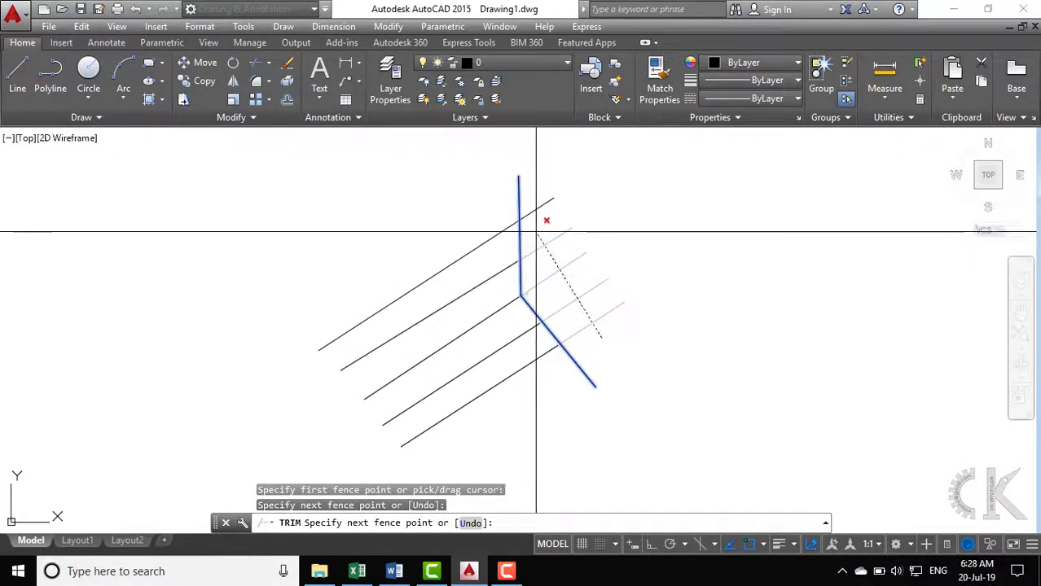
pyautogui.click(540, 276)
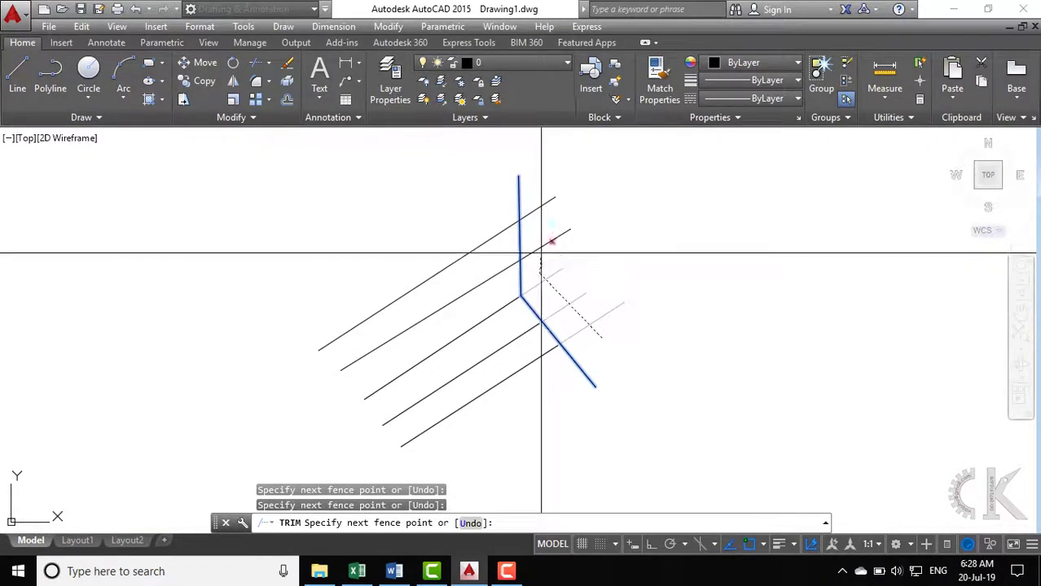
pyautogui.click(543, 173)
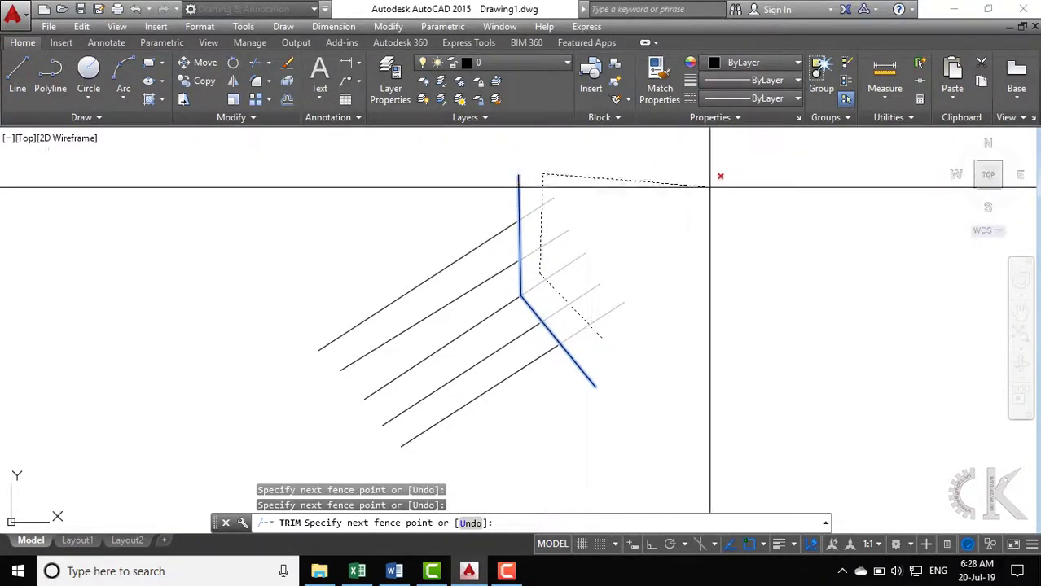
pyautogui.press('Return')
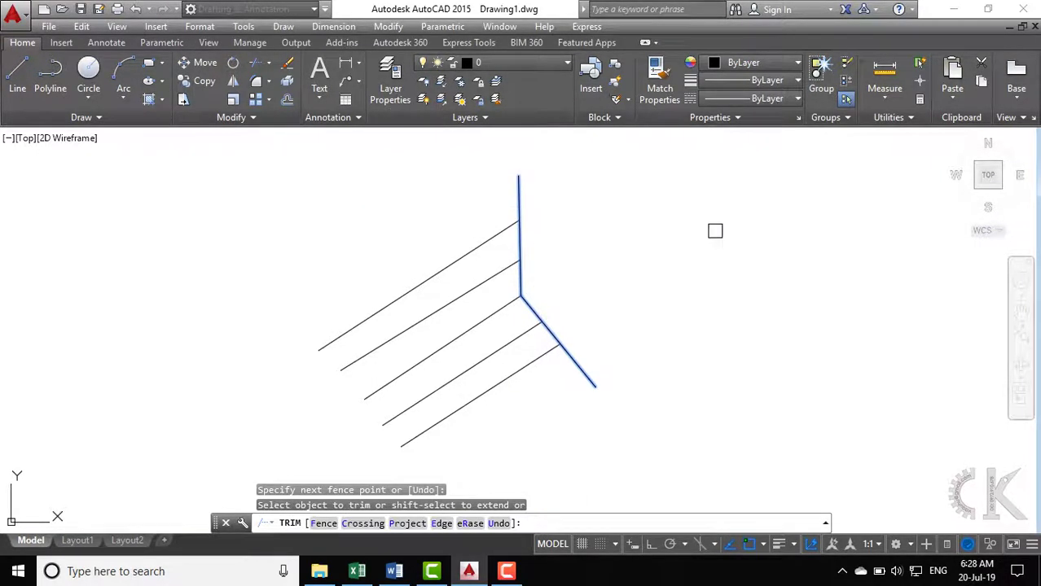
pyautogui.press('Return')
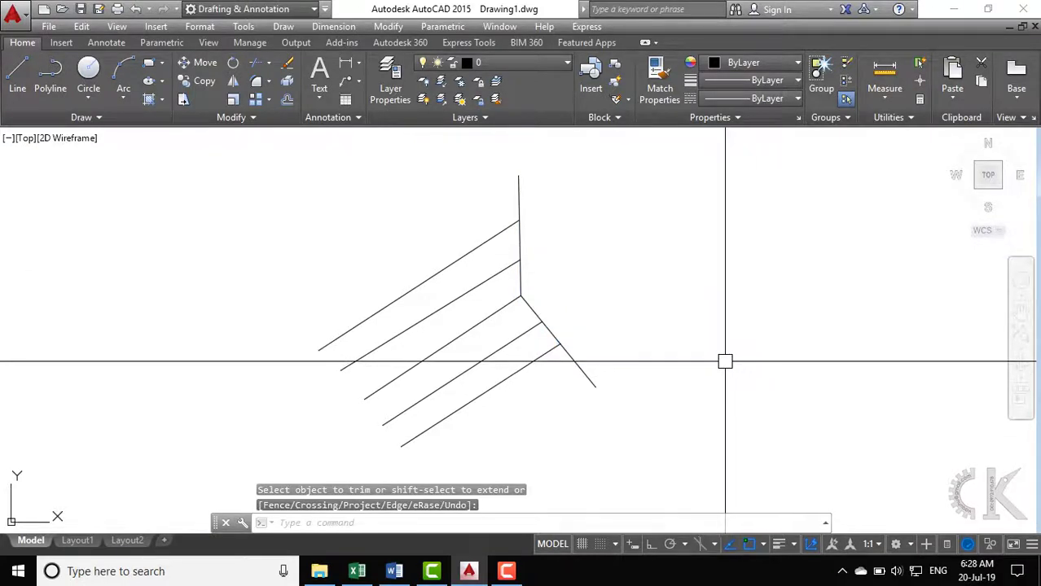
pyautogui.hotkey('ctrl', 'z')
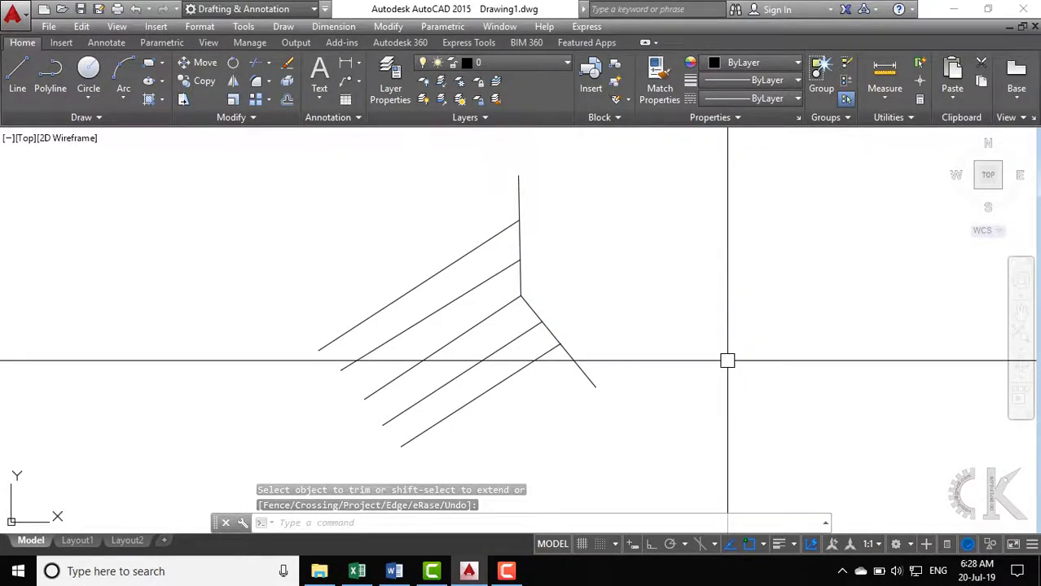
pyautogui.click(727, 360)
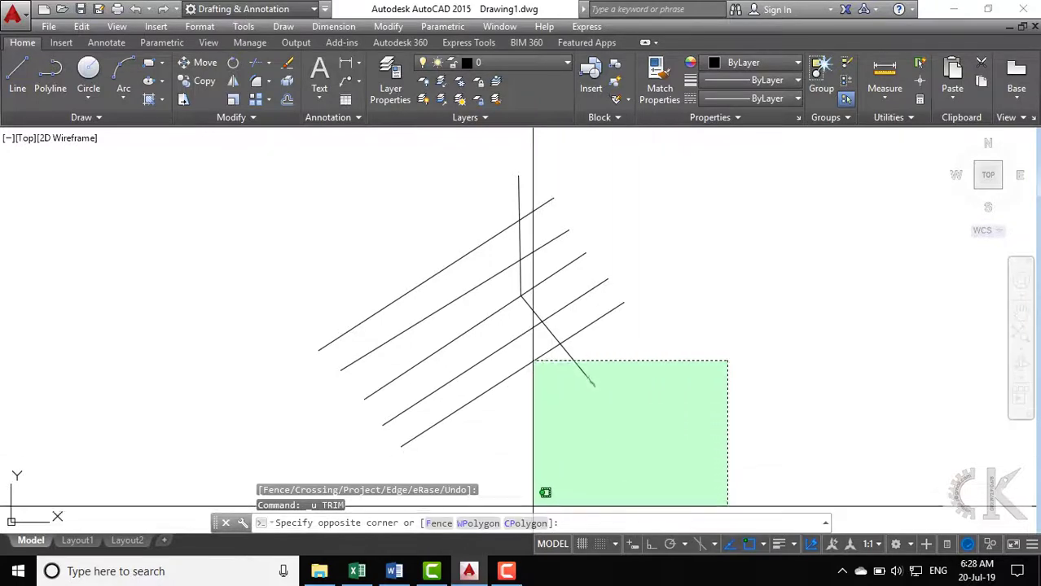
pyautogui.press('Escape')
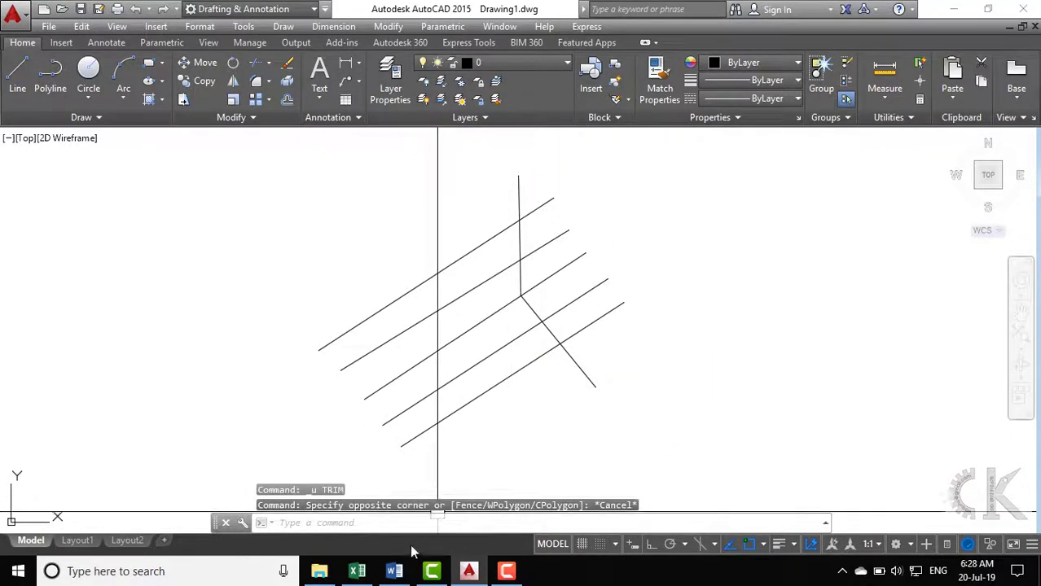
# - Review the Crossing trim figures in the Word lesson, then return to AutoCAD
pyautogui.click(394, 571)
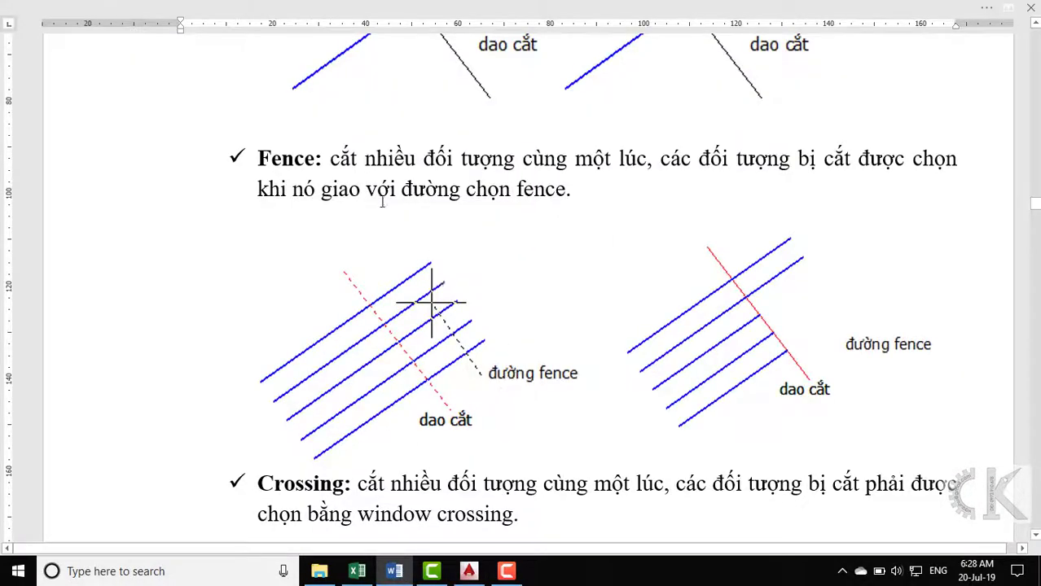
pyautogui.scroll(-4, 517, 410)
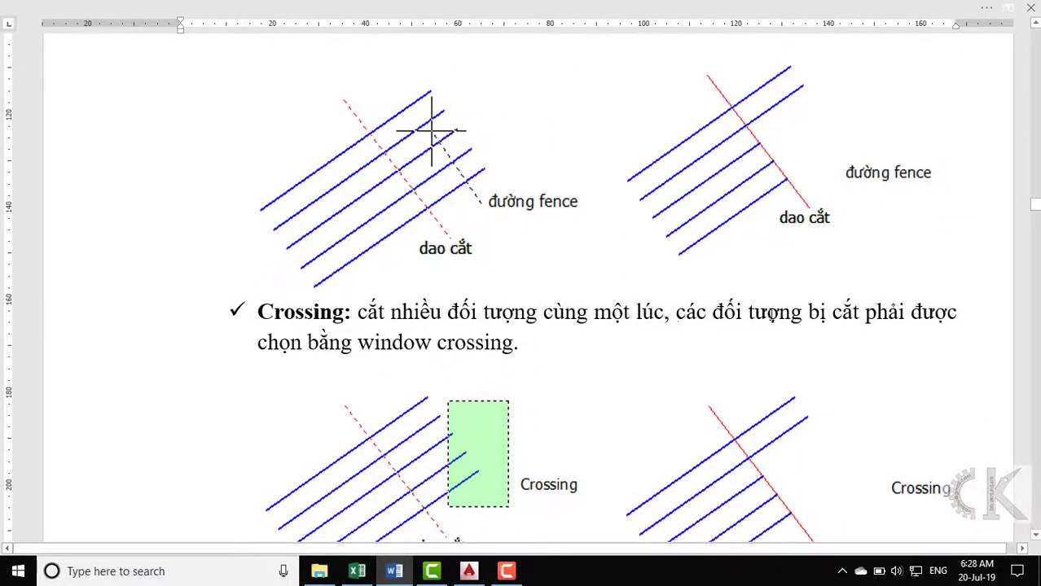
pyautogui.scroll(-2, 434, 345)
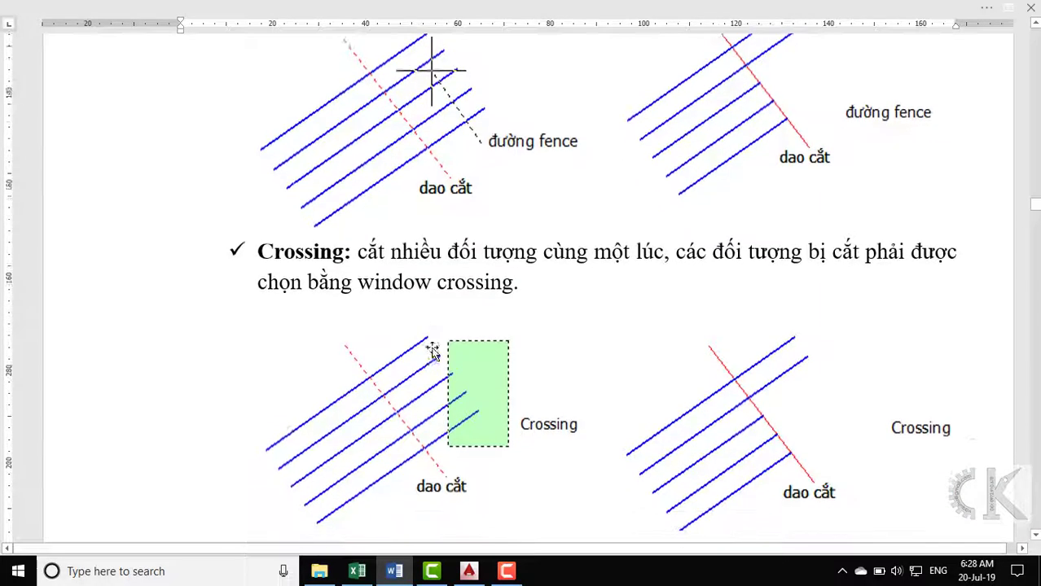
pyautogui.scroll(-2, 440, 348)
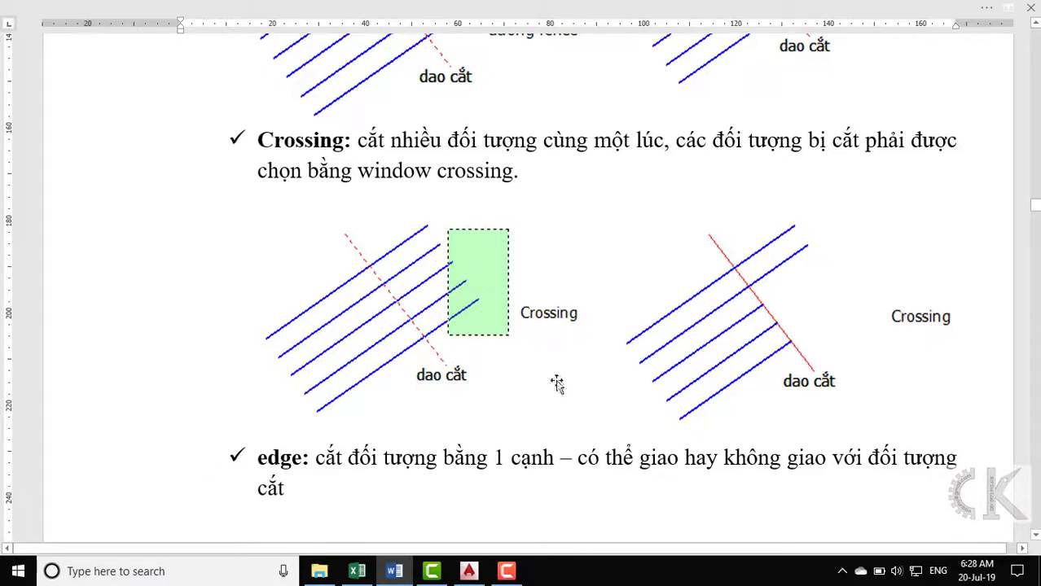
pyautogui.click(468, 571)
# - Crossing-trim the five parallel lines' right ends at the diagonal and vertical cutting edges
pyautogui.write('tr')
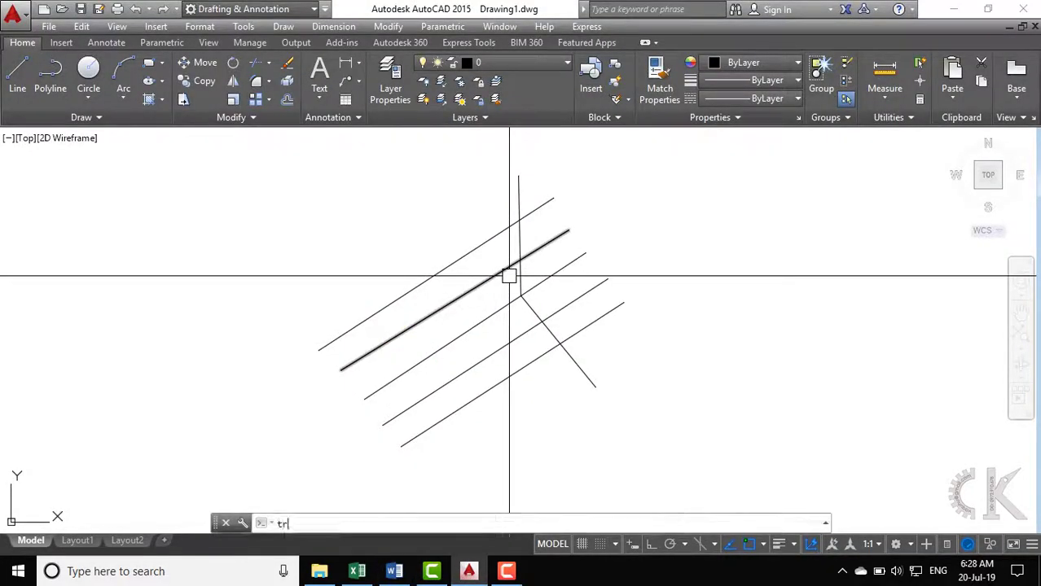
pyautogui.press('Return')
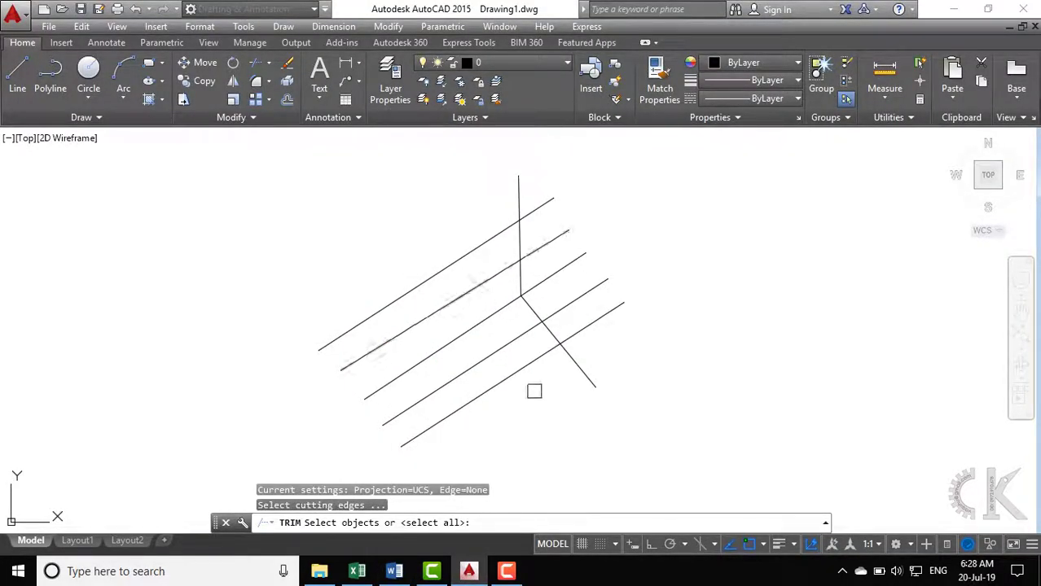
pyautogui.click(579, 364)
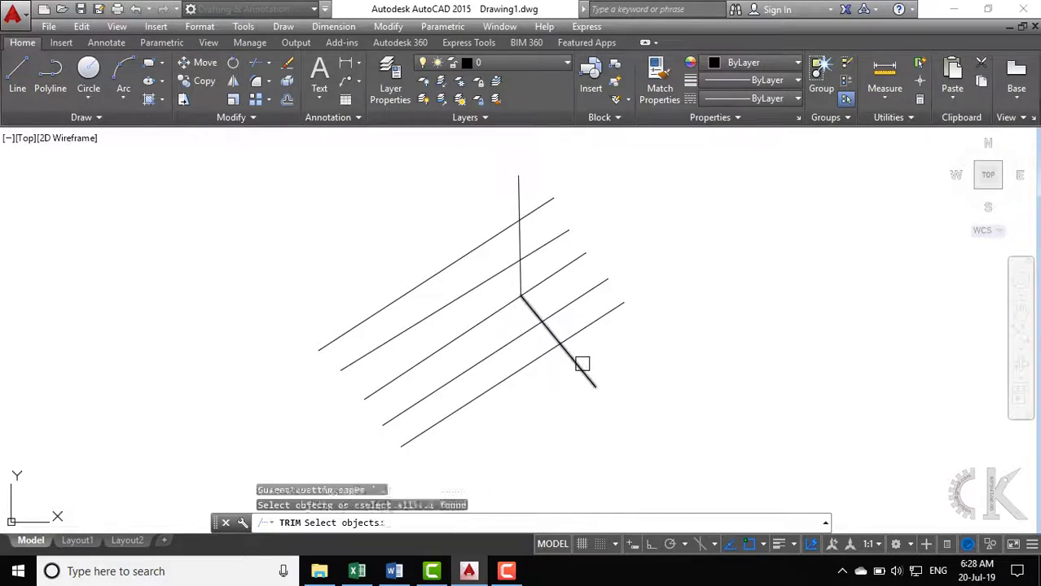
pyautogui.click(519, 173)
pyautogui.press('Return')
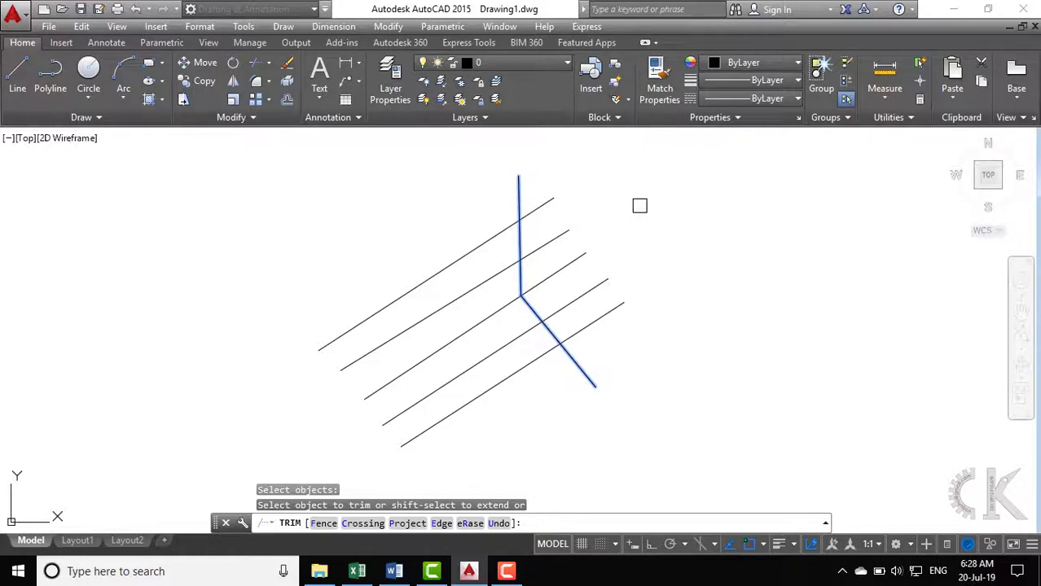
pyautogui.click(488, 397)
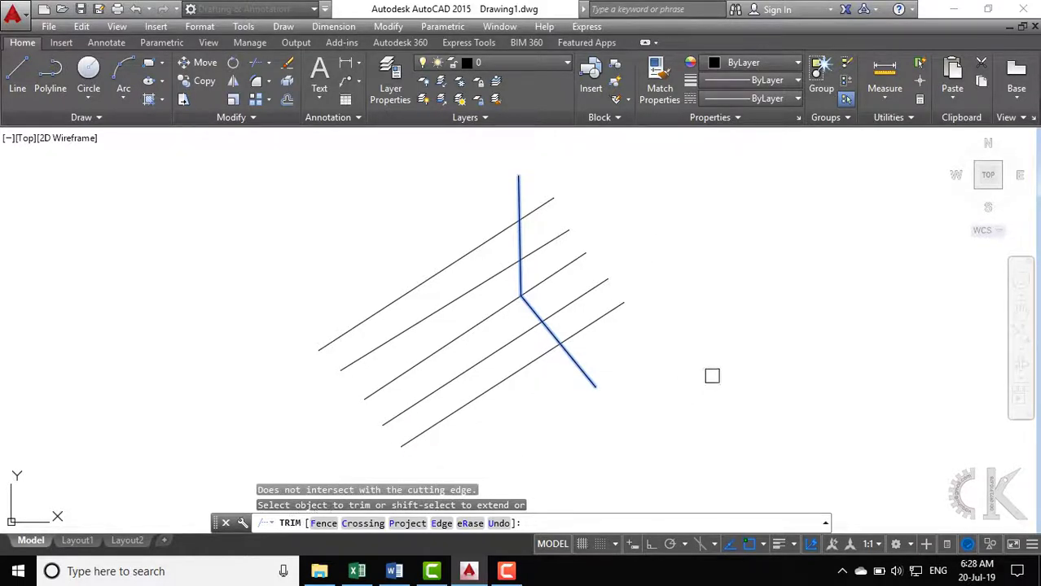
pyautogui.click(361, 524)
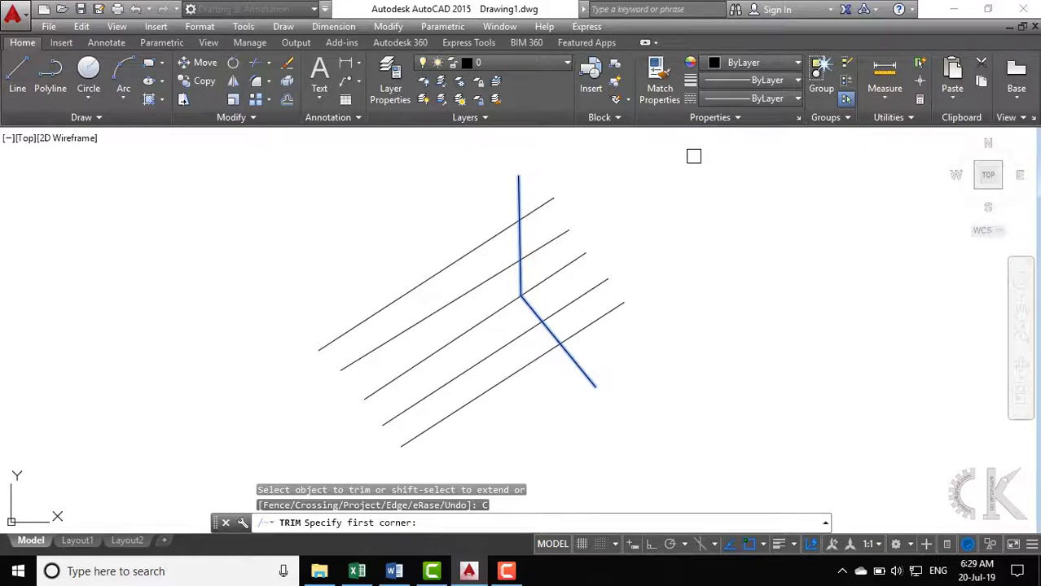
pyautogui.click(693, 156)
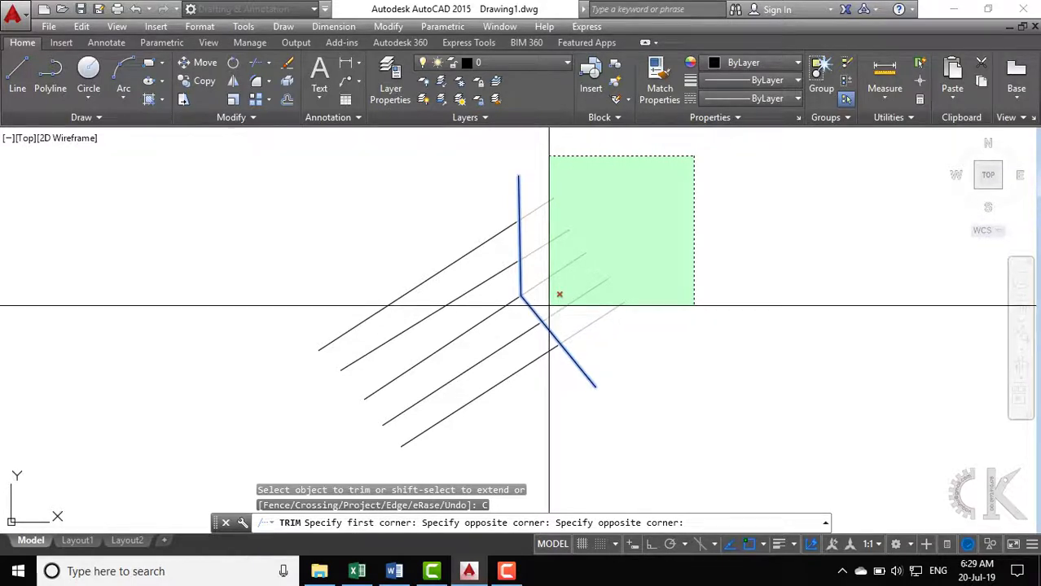
pyautogui.click(549, 307)
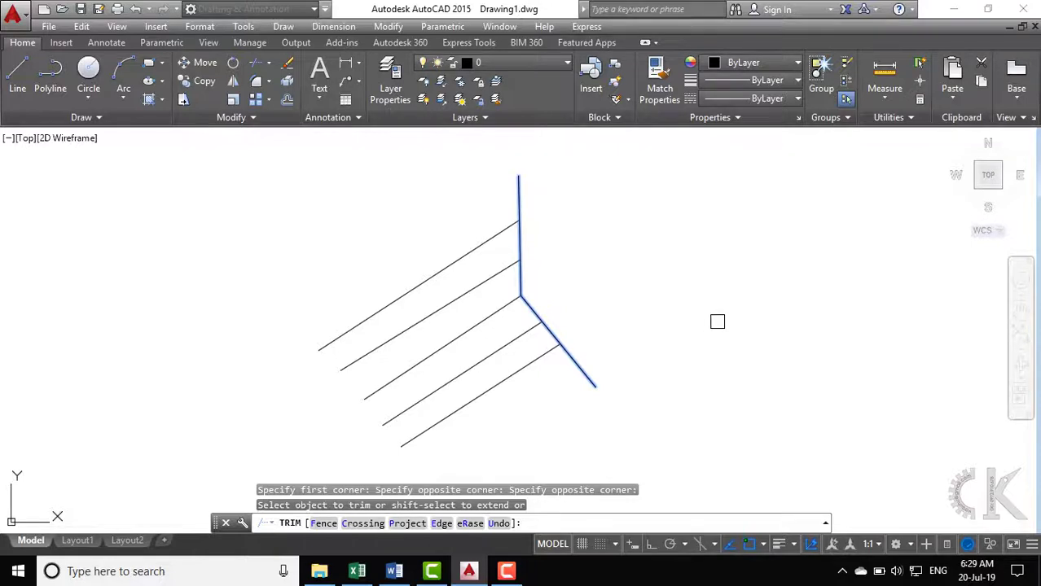
pyautogui.press('Return')
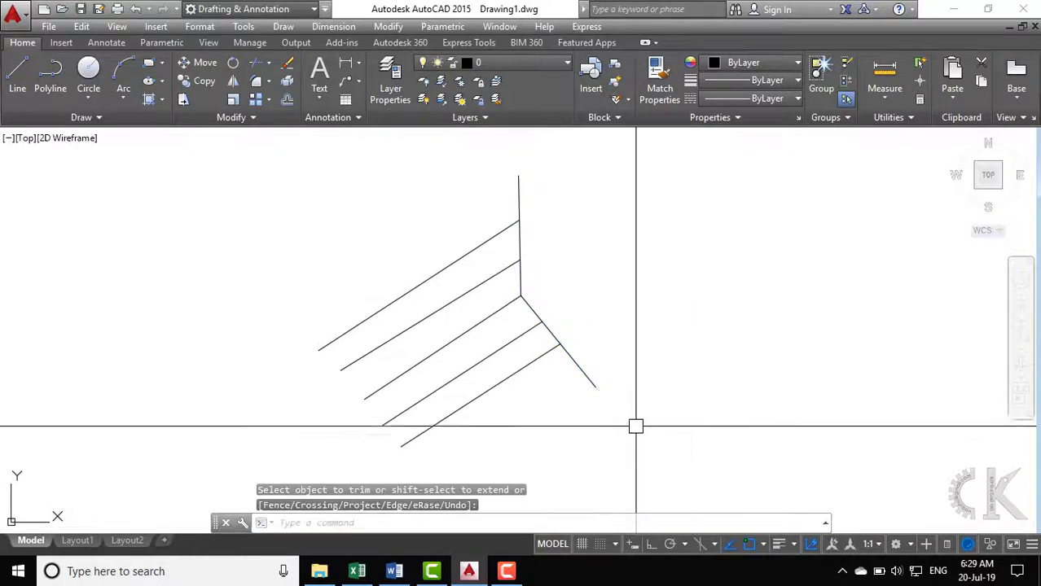
pyautogui.moveTo(395, 571)
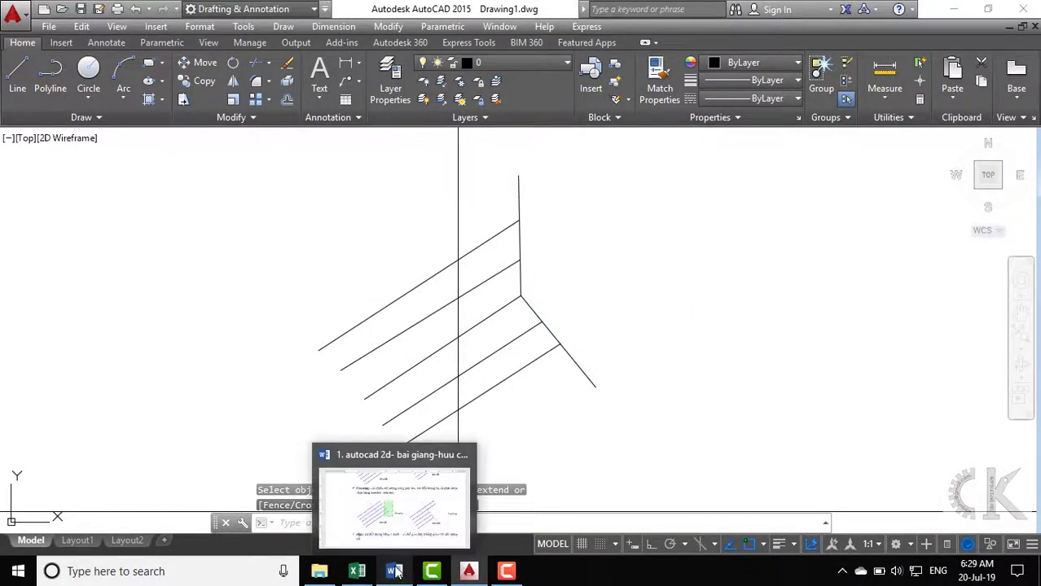
# - Review the edge+extend trim example figures in the Word lesson, then return to AutoCAD
pyautogui.click(391, 496)
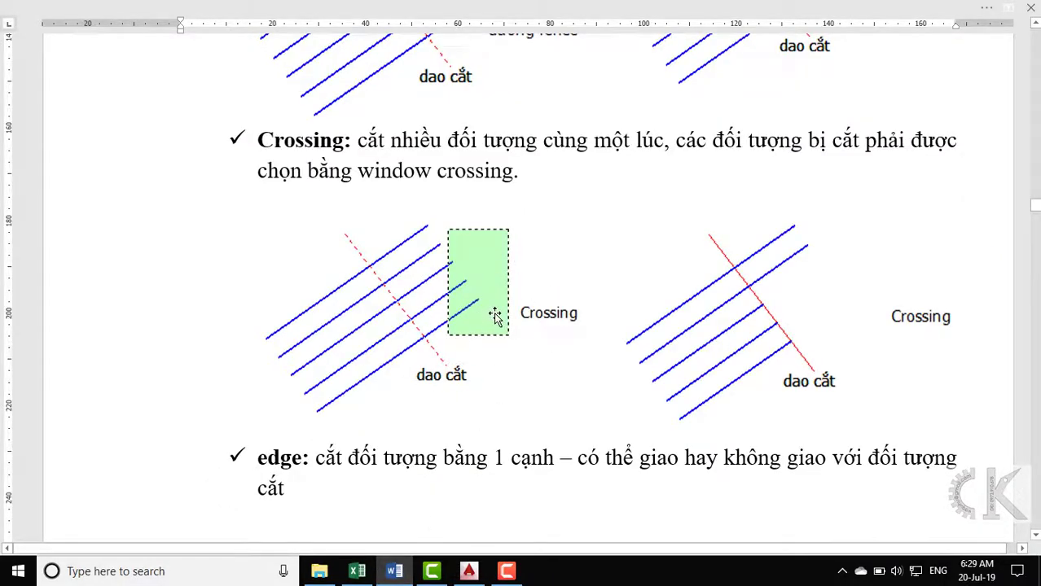
pyautogui.scroll(-1, 499, 316)
pyautogui.scroll(-1, 495, 316)
pyautogui.scroll(-1, 496, 316)
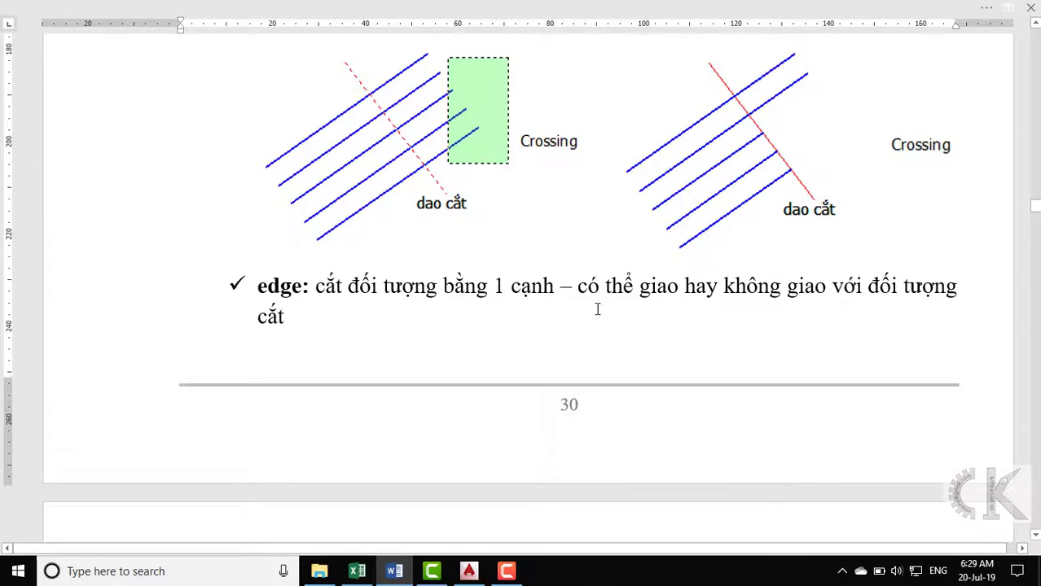
pyautogui.scroll(-2, 518, 344)
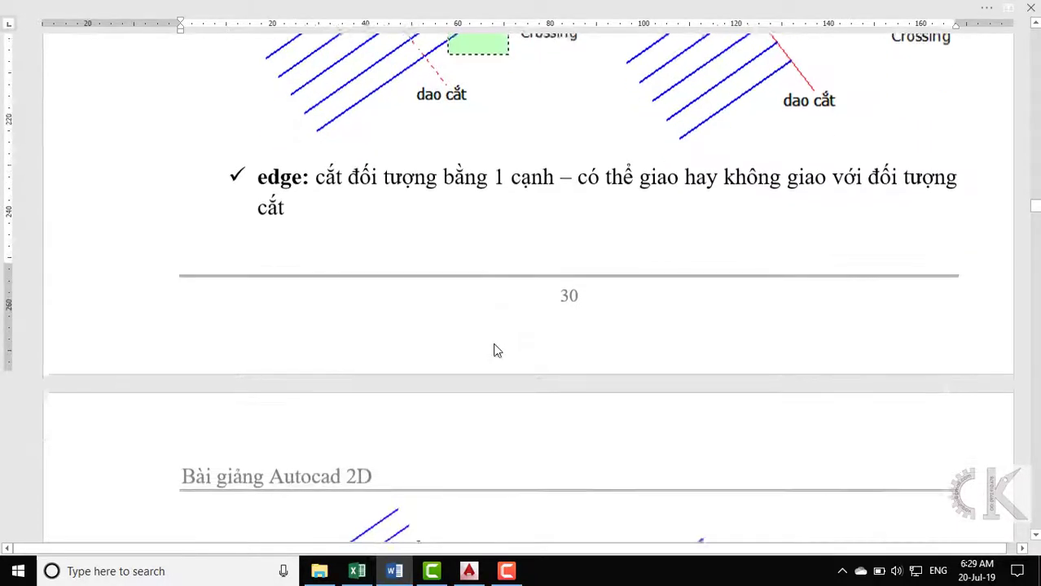
pyautogui.scroll(-3, 495, 351)
pyautogui.scroll(-2, 488, 335)
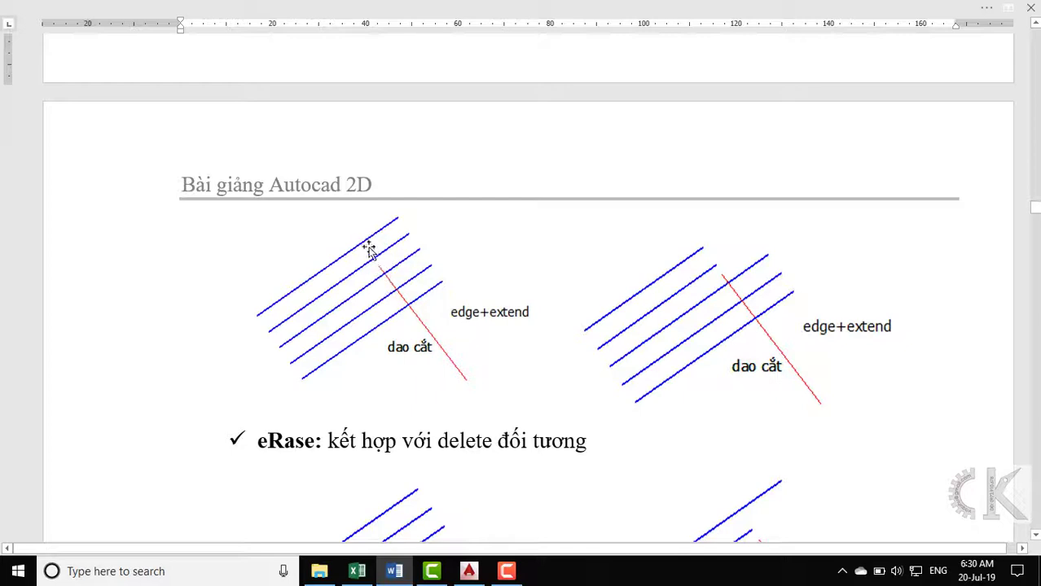
pyautogui.moveTo(568, 309)
pyautogui.scroll(2, 381, 326)
pyautogui.scroll(3, 381, 325)
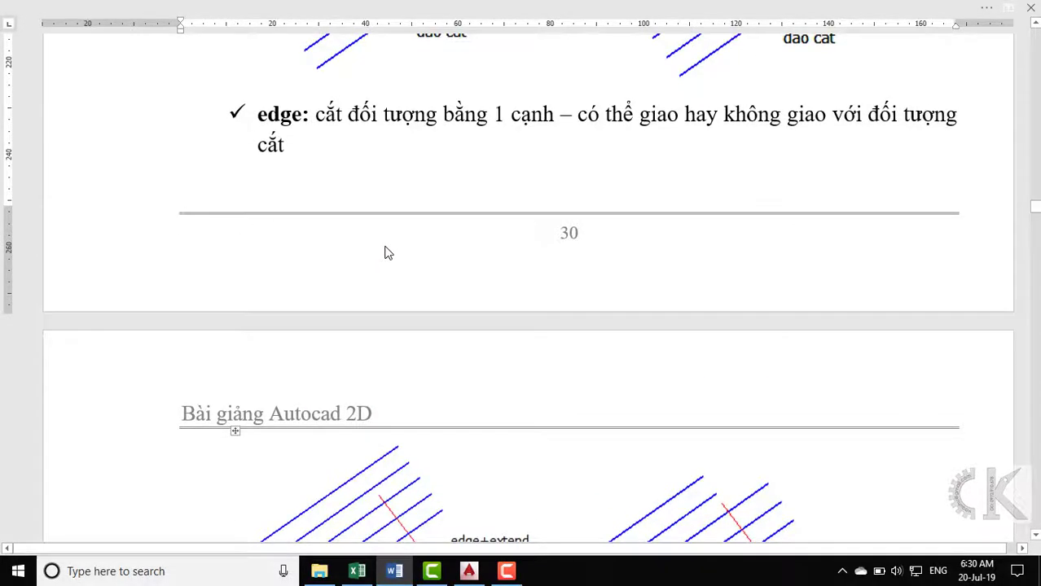
pyautogui.scroll(-1, 407, 306)
pyautogui.scroll(-3, 411, 313)
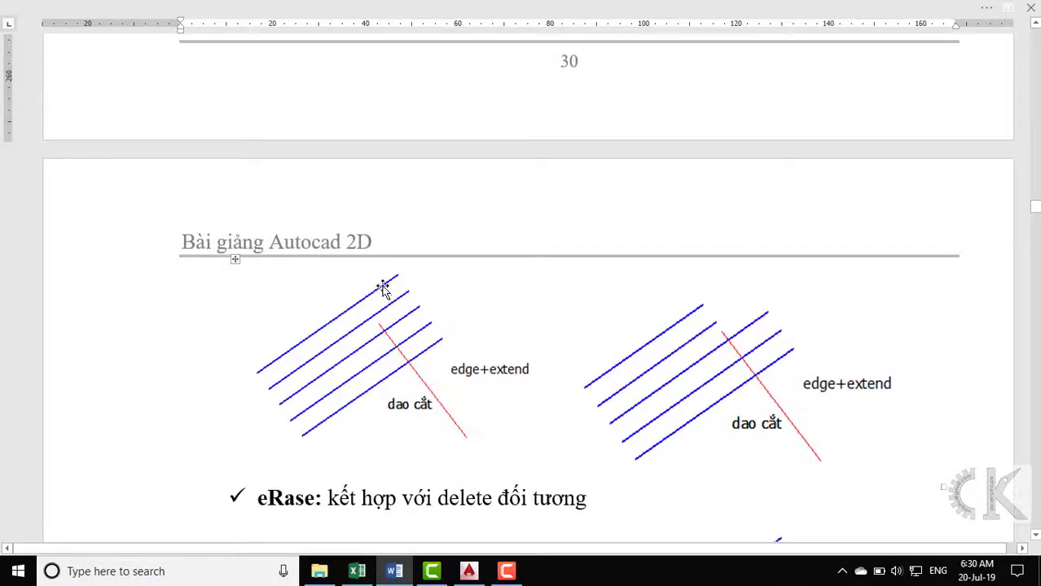
pyautogui.click(468, 571)
pyautogui.hotkey('ctrl', 'z')
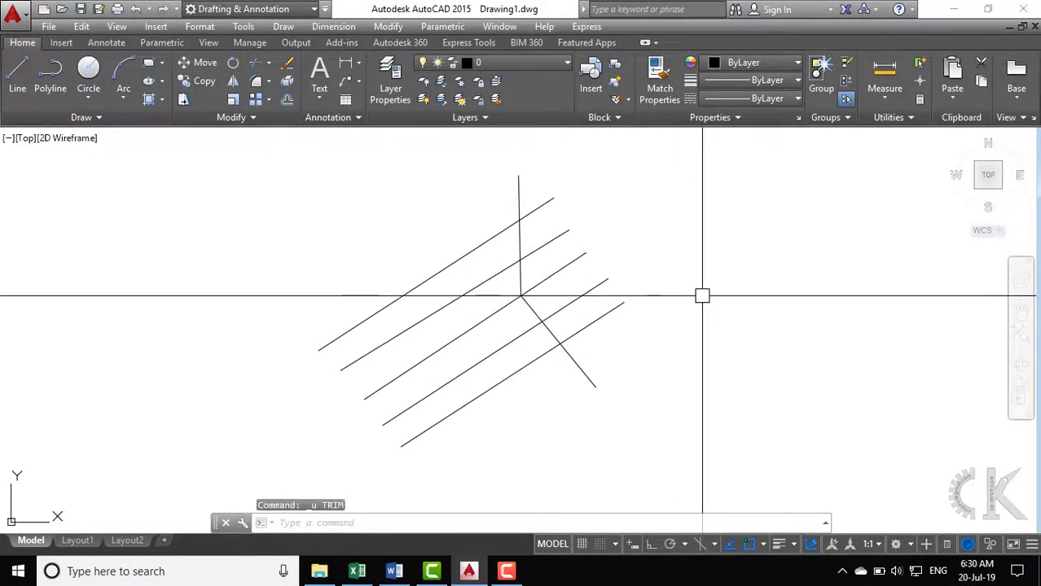
pyautogui.click(518, 192)
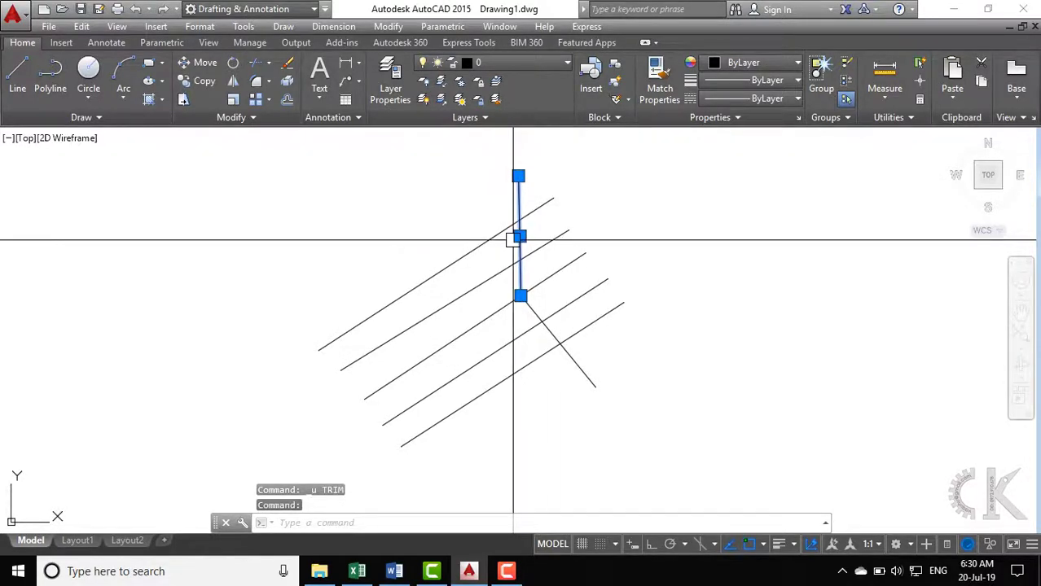
pyautogui.press('Delete')
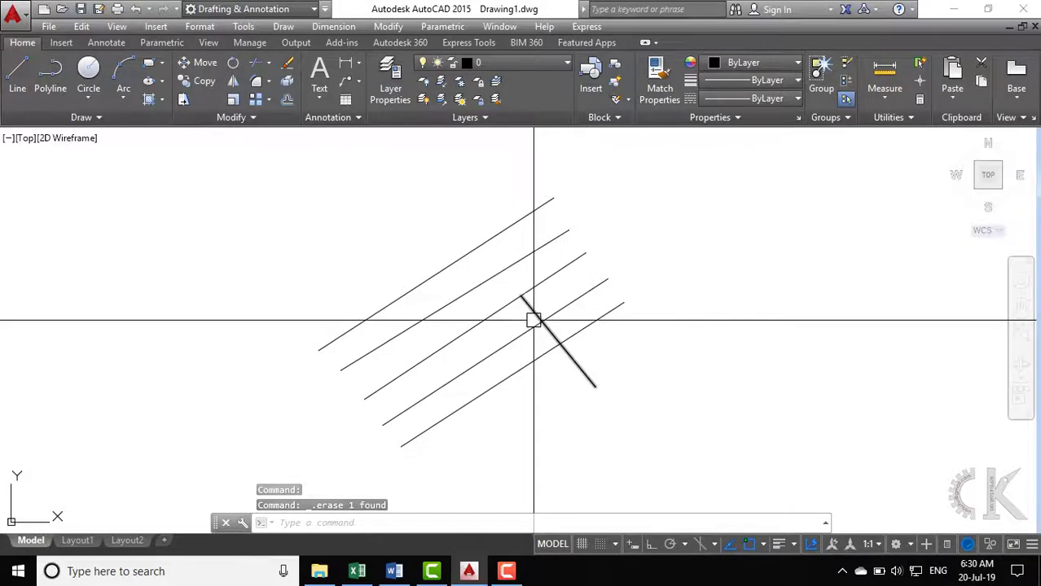
pyautogui.write('t')
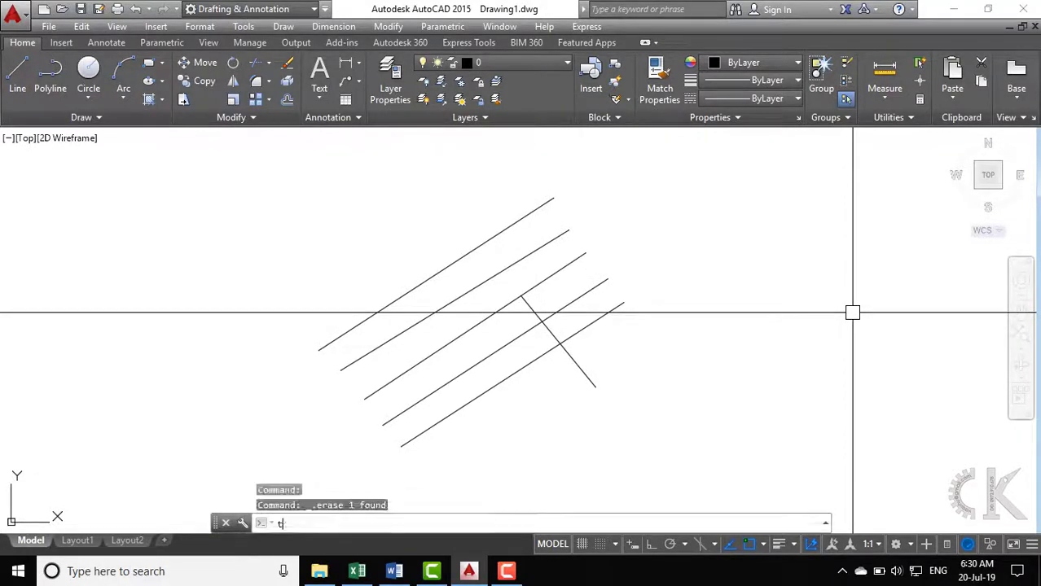
pyautogui.write('r')
pyautogui.press('Return')
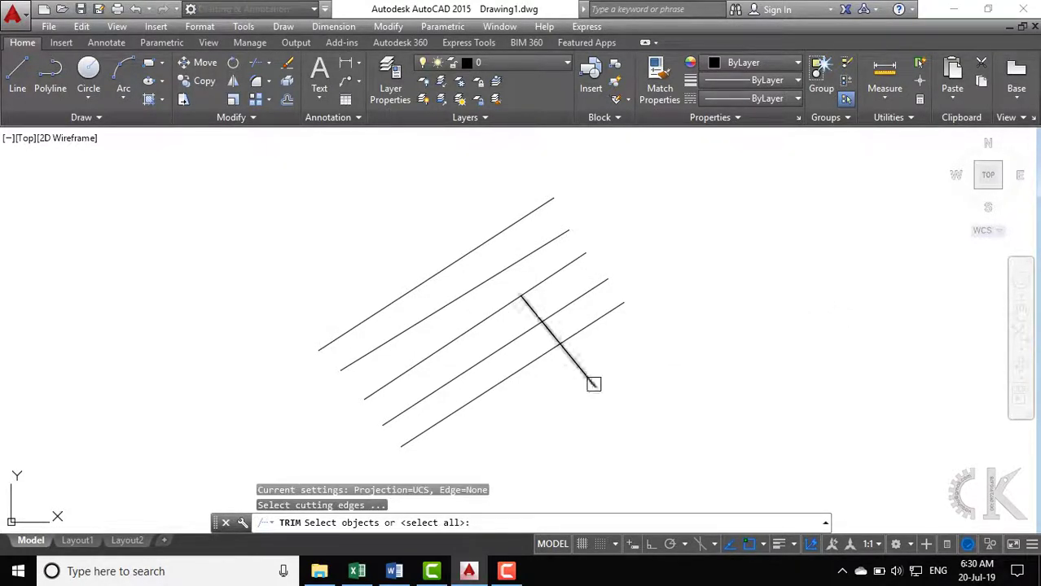
pyautogui.click(583, 375)
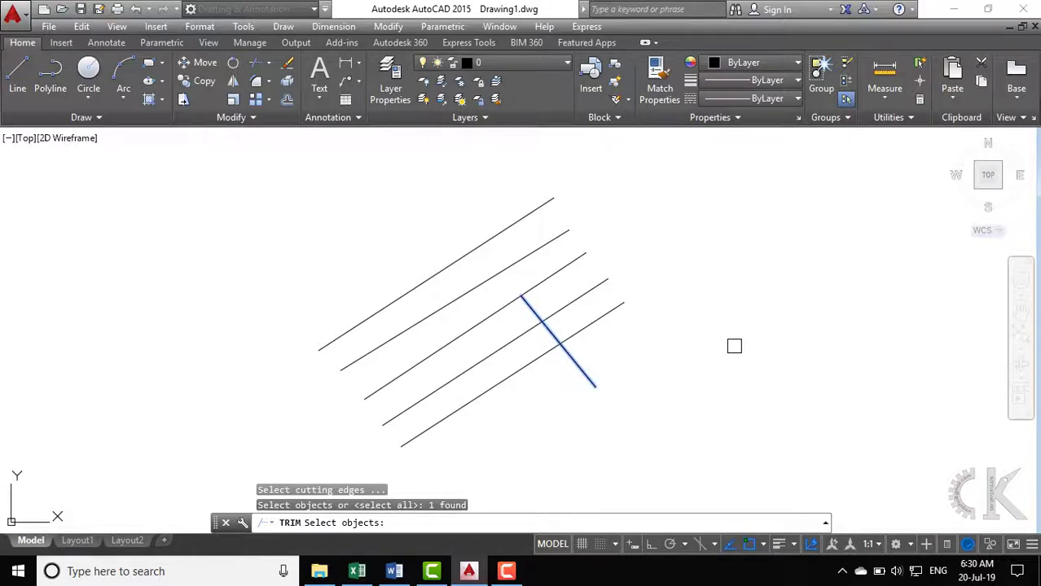
pyautogui.press('Return')
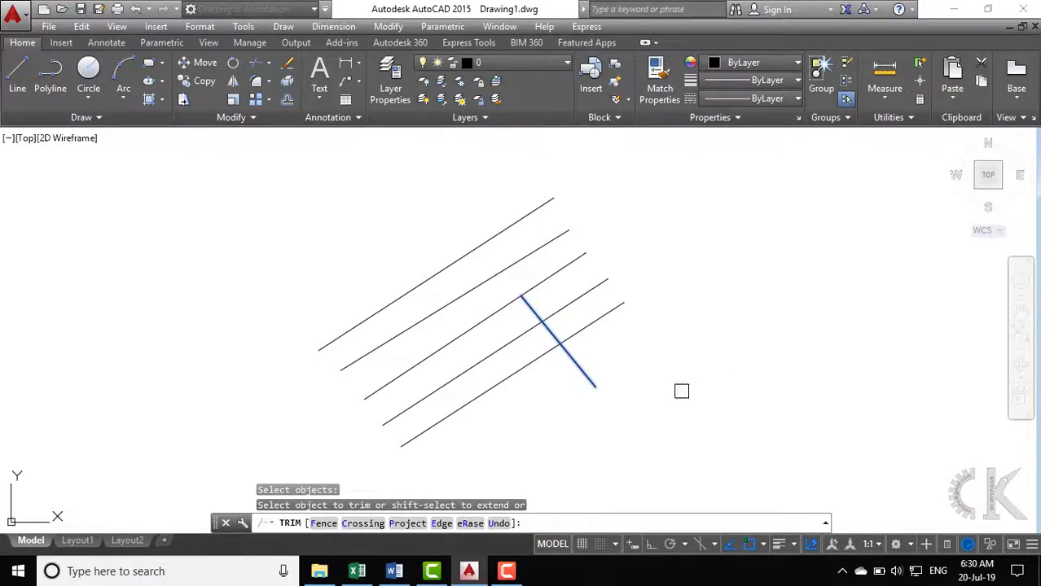
pyautogui.click(441, 524)
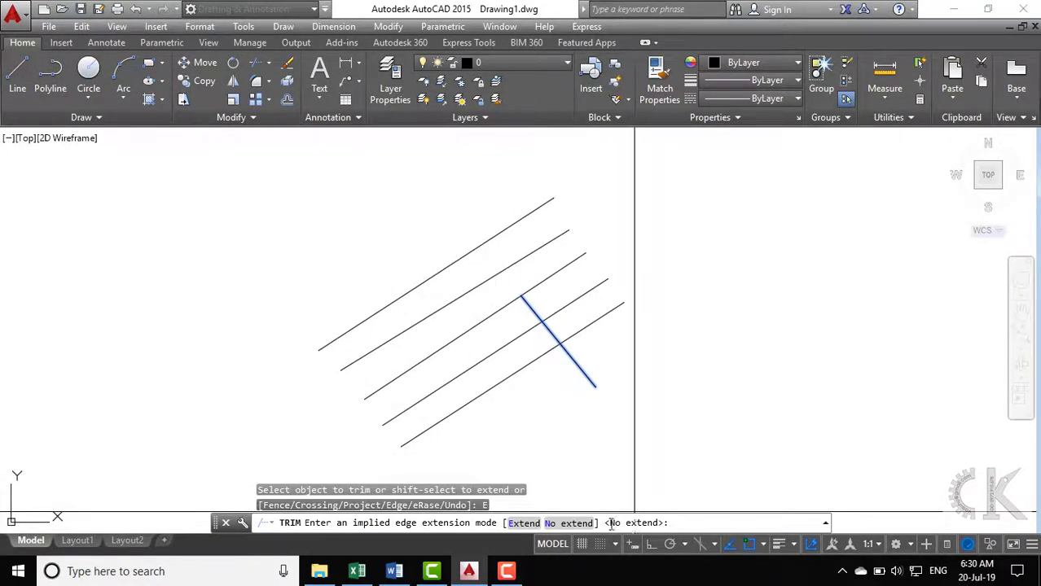
pyautogui.click(524, 524)
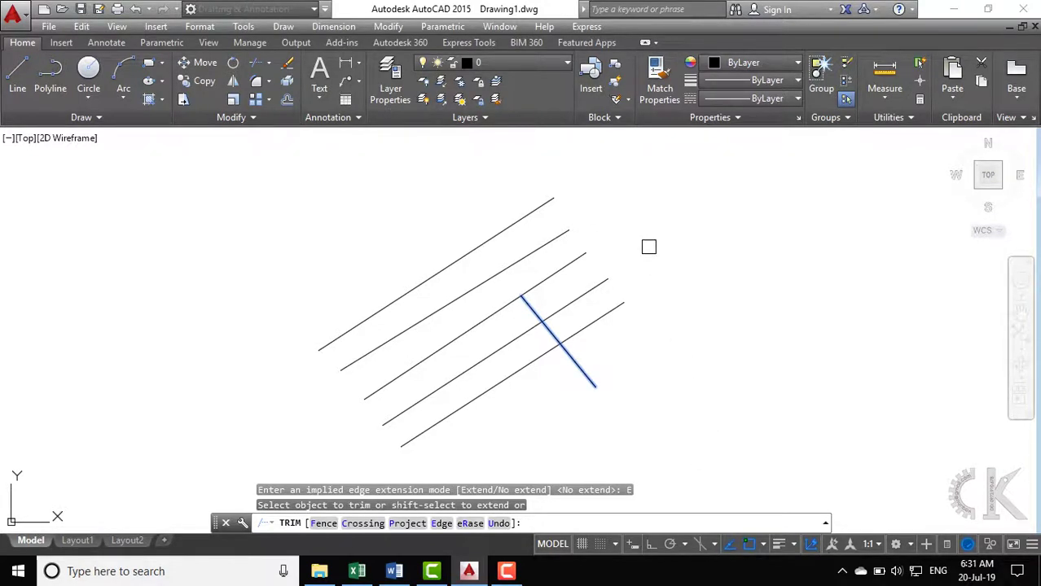
pyautogui.click(606, 283)
pyautogui.click(617, 307)
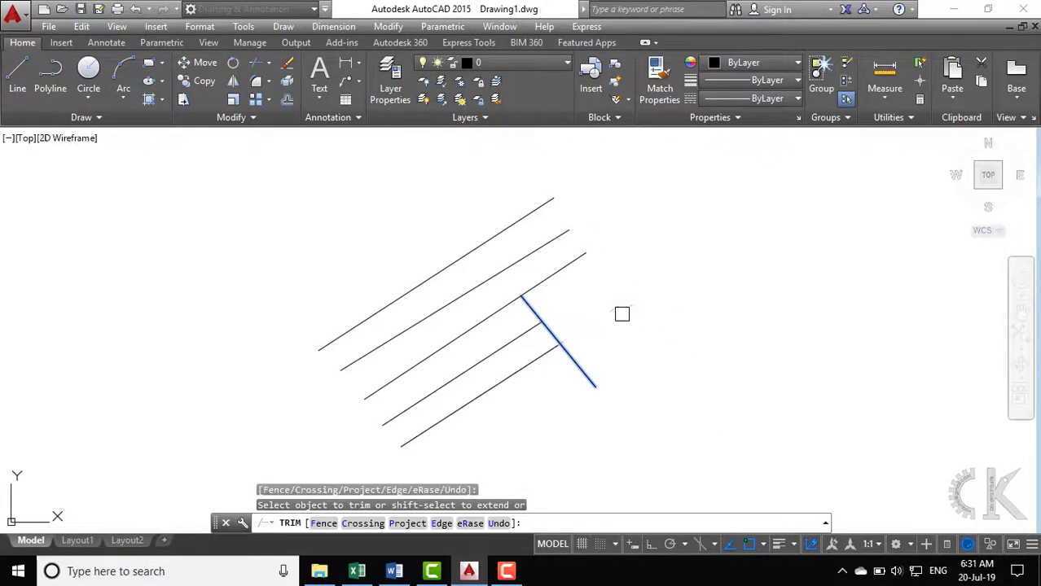
pyautogui.click(544, 251)
pyautogui.click(529, 217)
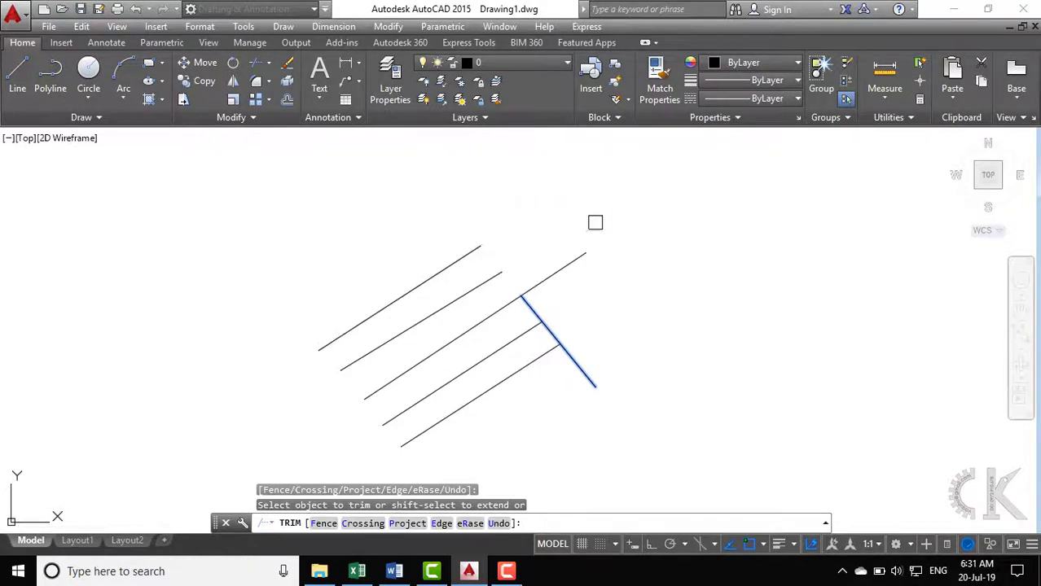
pyautogui.click(533, 285)
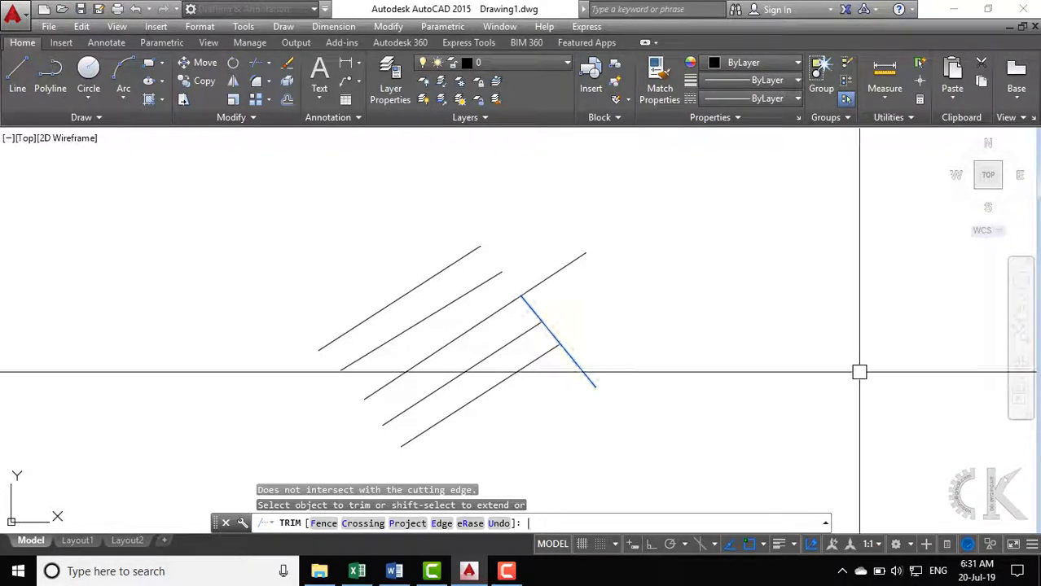
pyautogui.press('Escape')
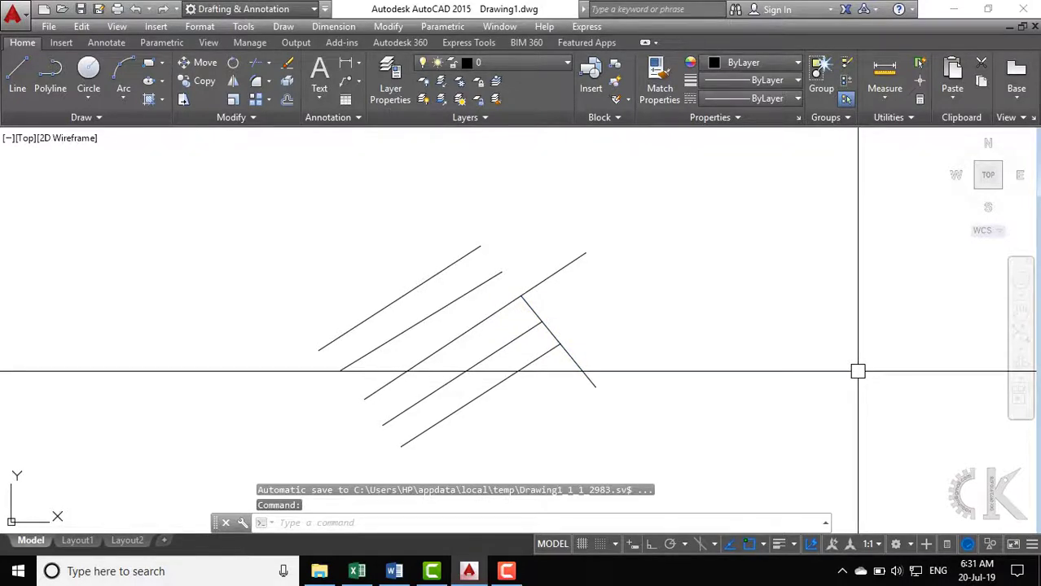
pyautogui.hotkey('ctrl', 'z')
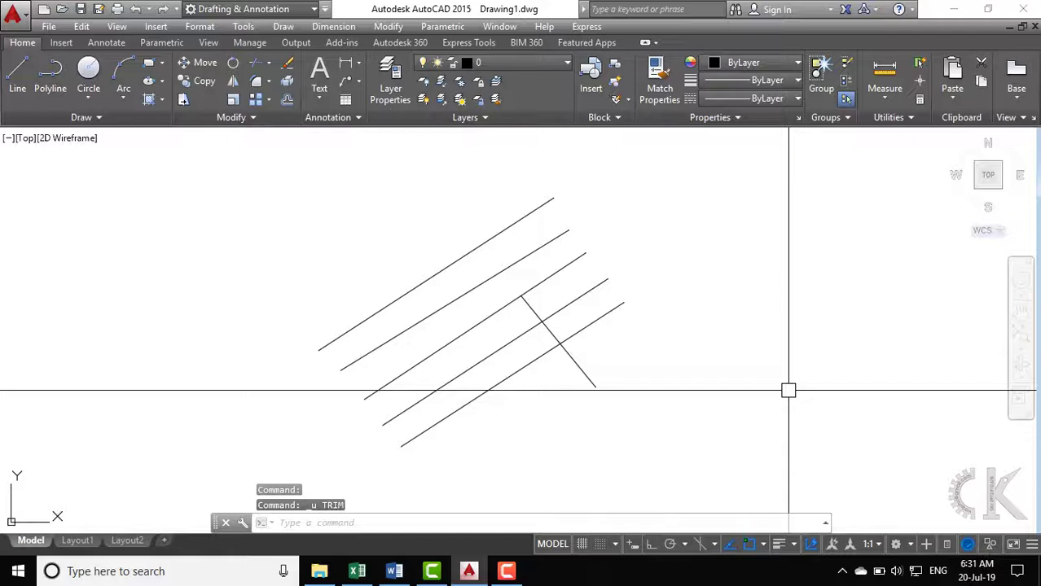
# - Trim the bottom line at the crossing line with Edge mode set to No extend
pyautogui.write('tr')
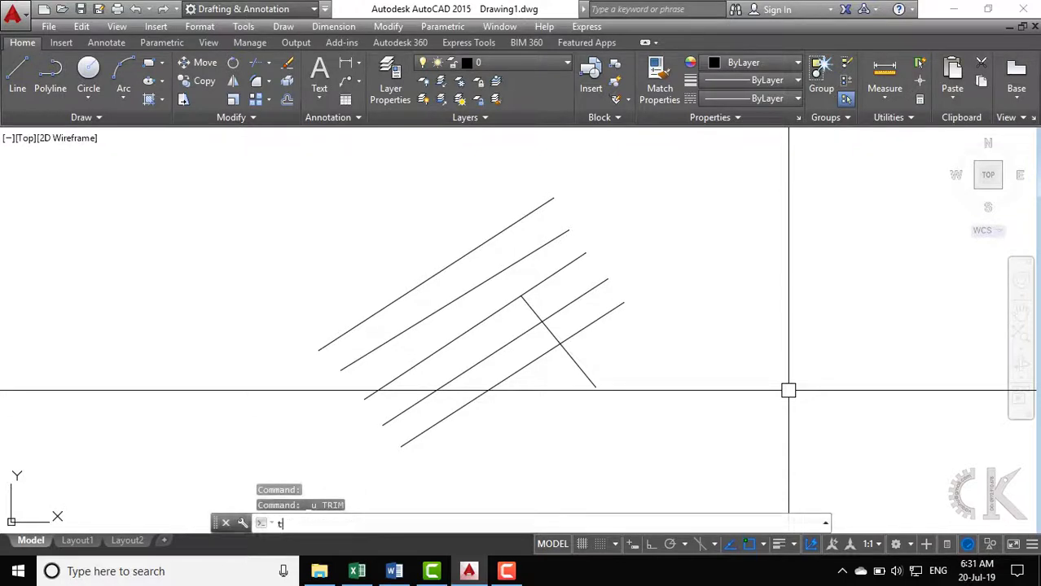
pyautogui.press('Return')
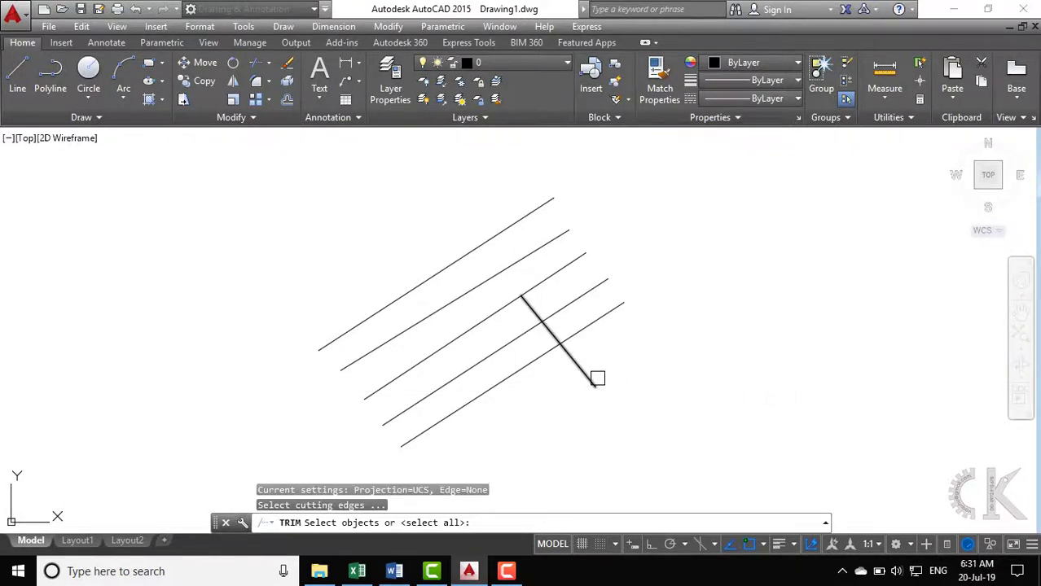
pyautogui.click(595, 382)
pyautogui.press('Return')
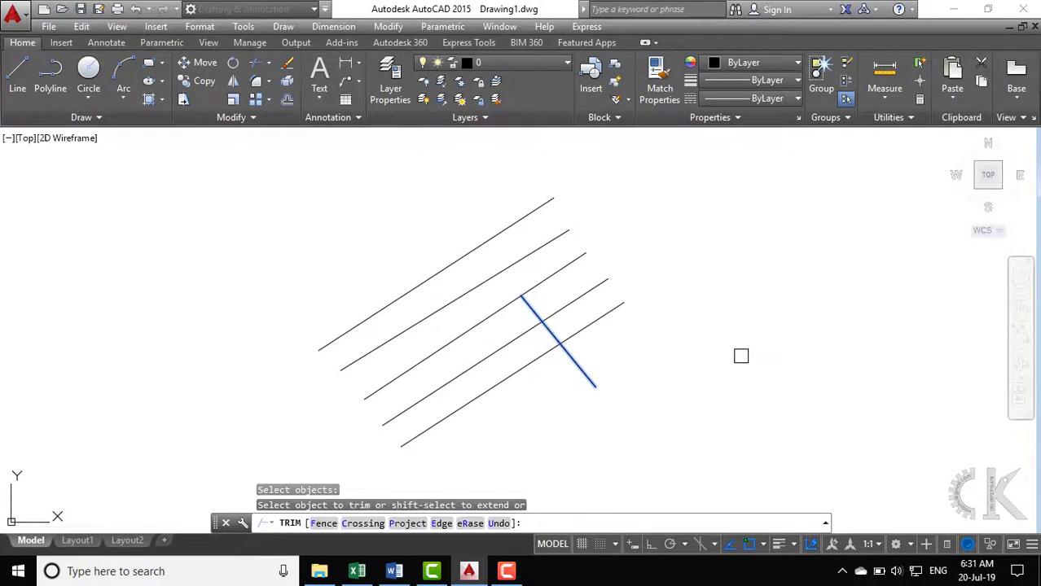
pyautogui.click(447, 523)
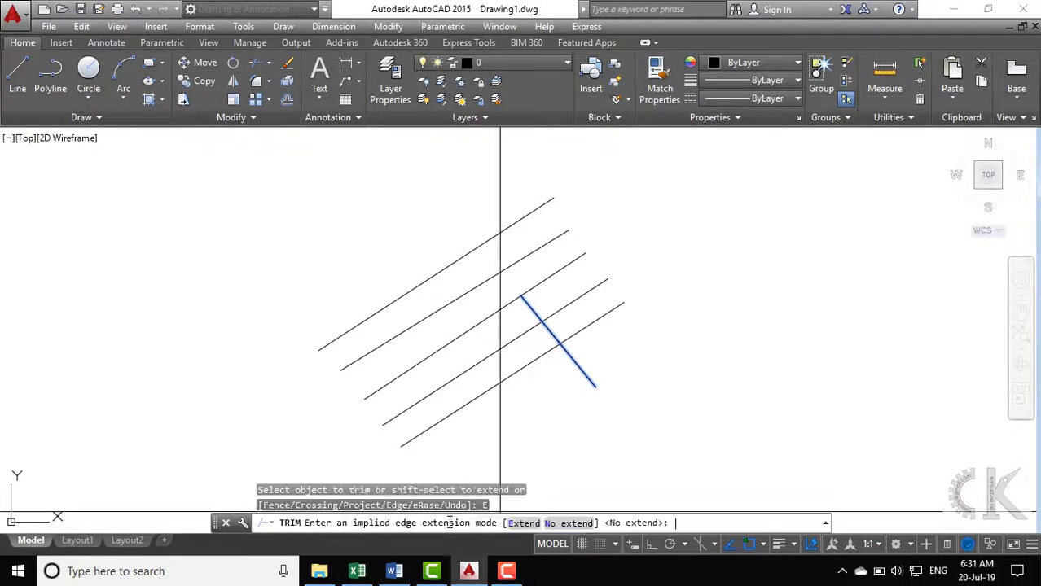
pyautogui.click(567, 524)
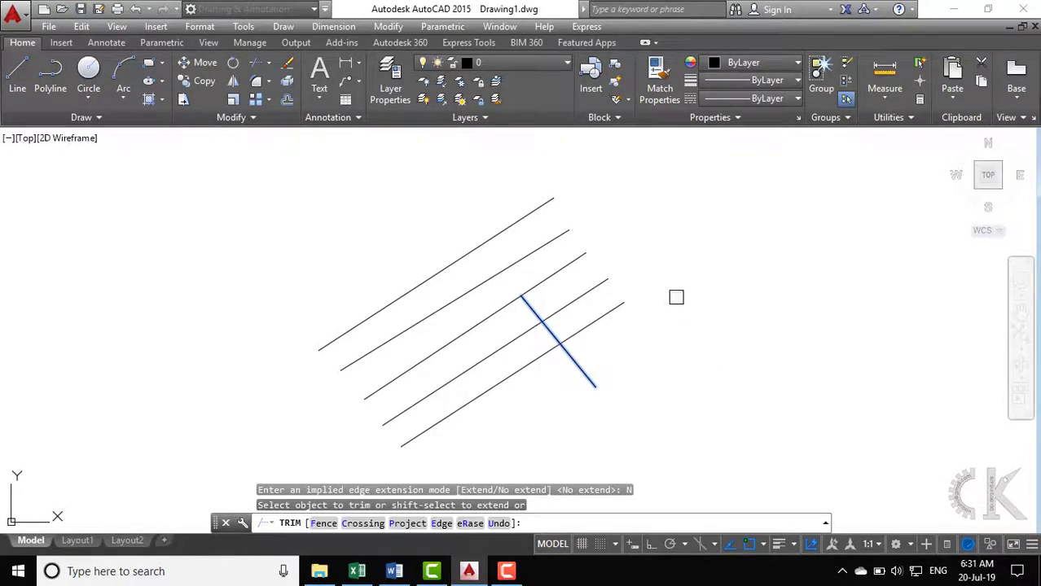
pyautogui.click(628, 313)
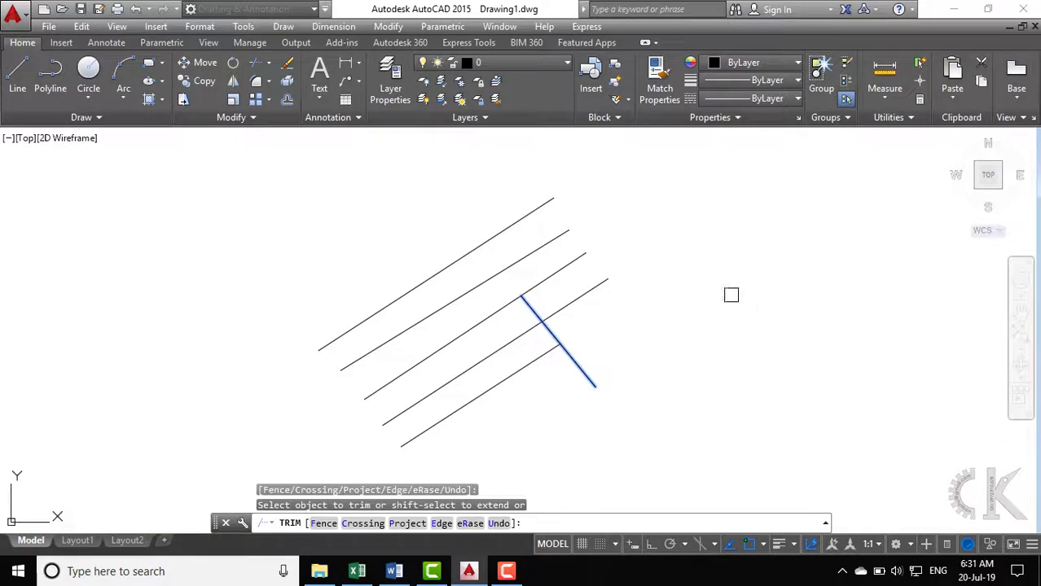
# - Attempt to trim the upper lines, which the cutting edge never reaches
pyautogui.click(551, 242)
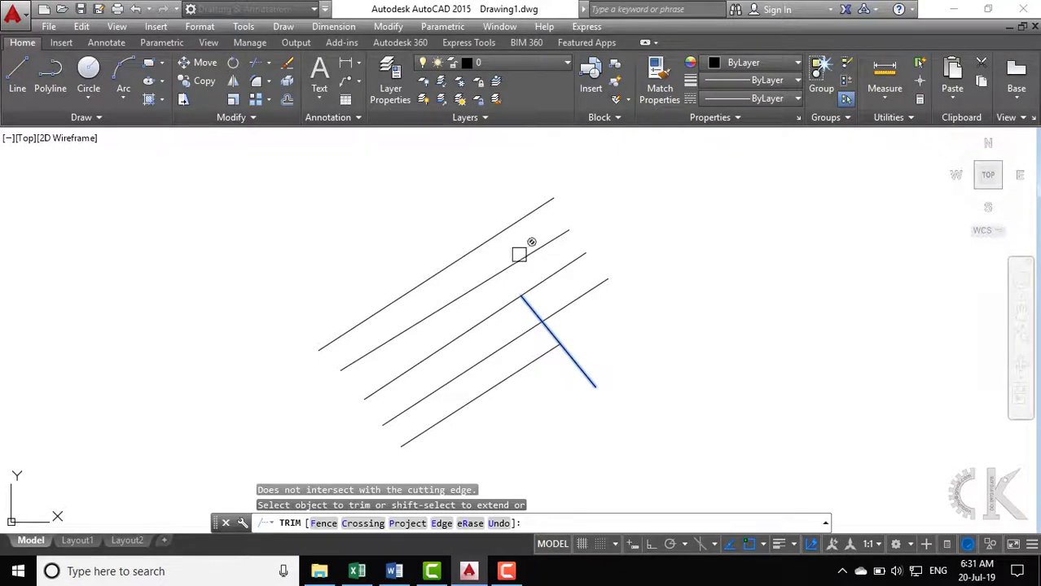
pyautogui.click(496, 238)
pyautogui.click(481, 242)
pyautogui.click(558, 233)
pyautogui.press('Escape')
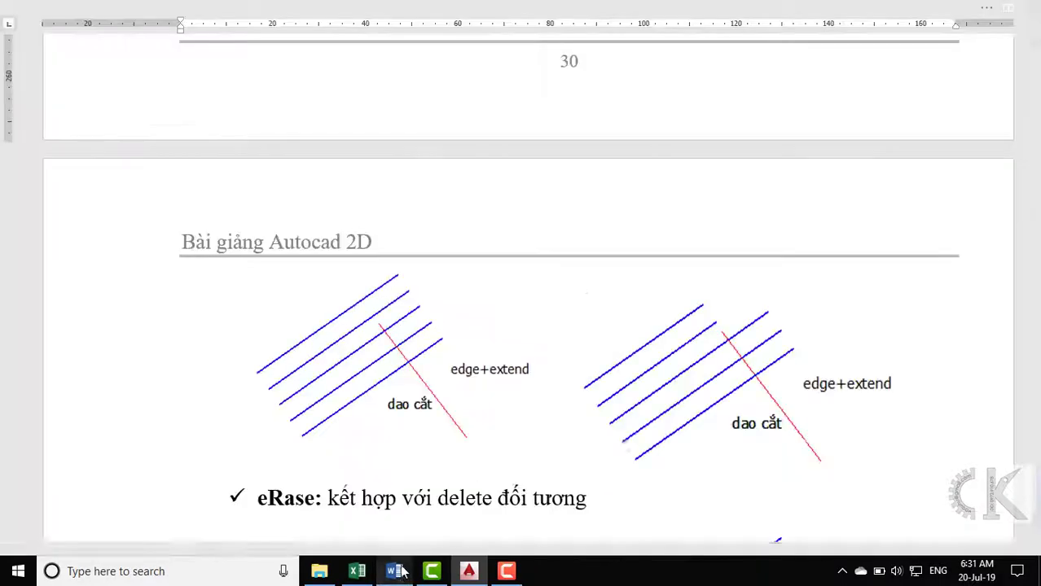
pyautogui.click(394, 571)
pyautogui.scroll(-4, 548, 412)
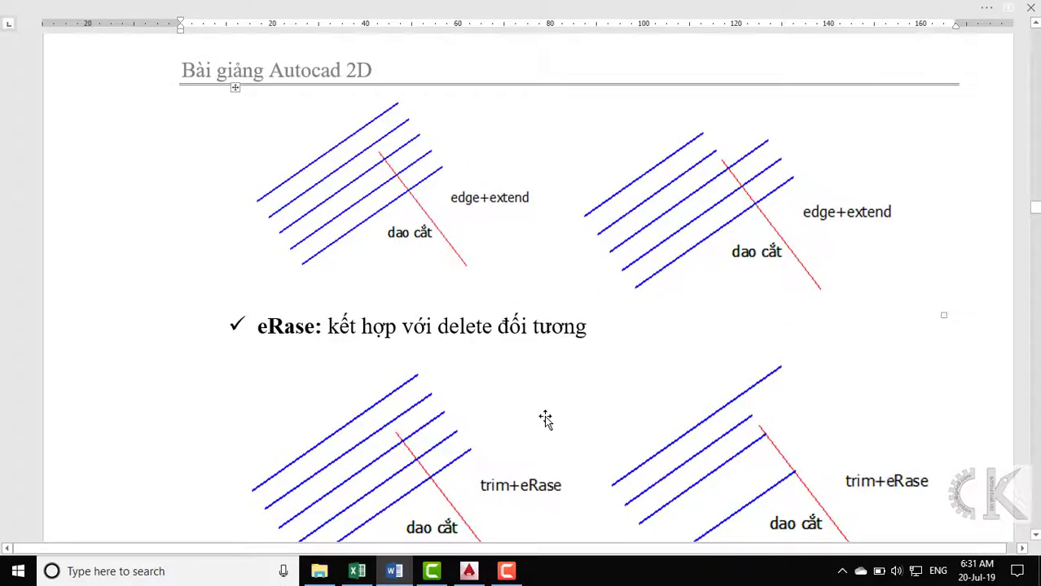
pyautogui.scroll(-2, 539, 399)
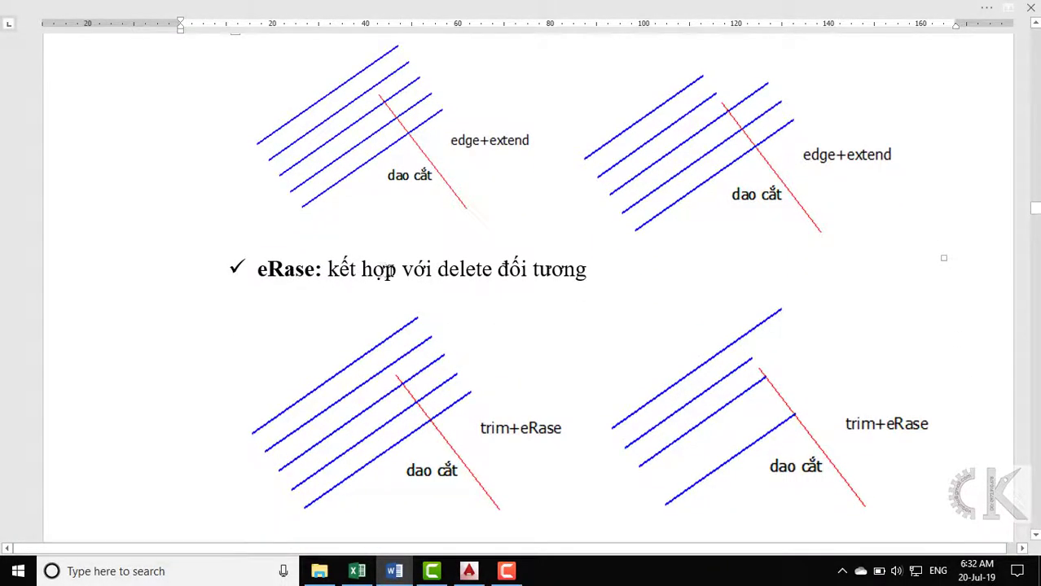
pyautogui.scroll(-1, 458, 269)
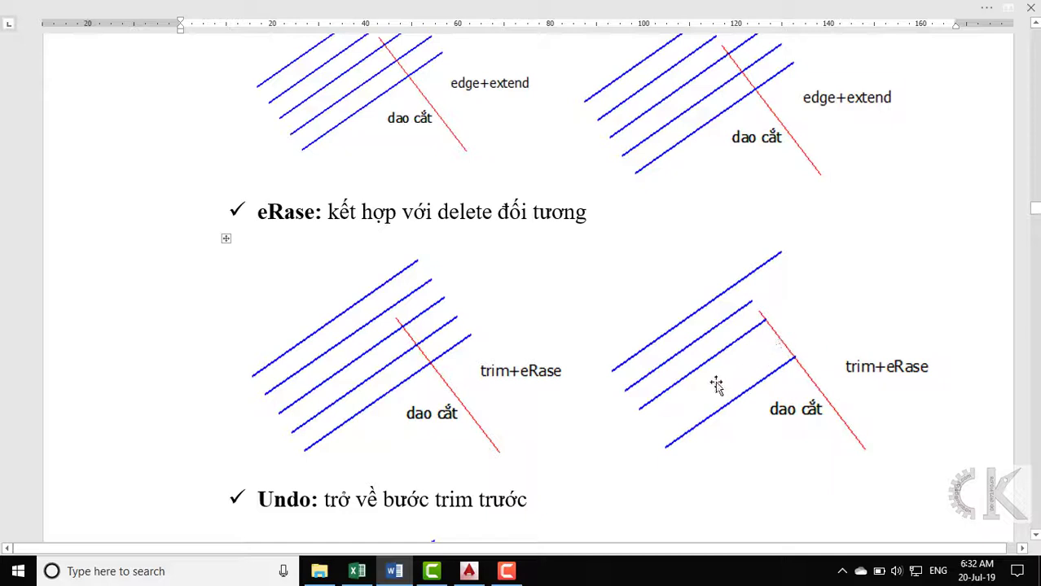
pyautogui.click(469, 571)
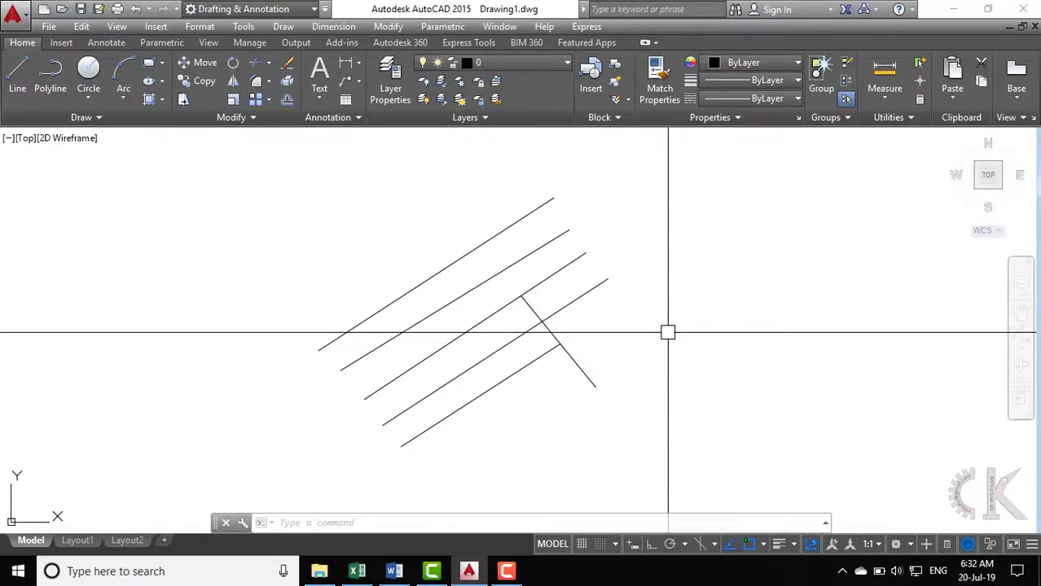
# - Undo the previous trim to restore the bottom line
pyautogui.write('tr')
pyautogui.press('Return')
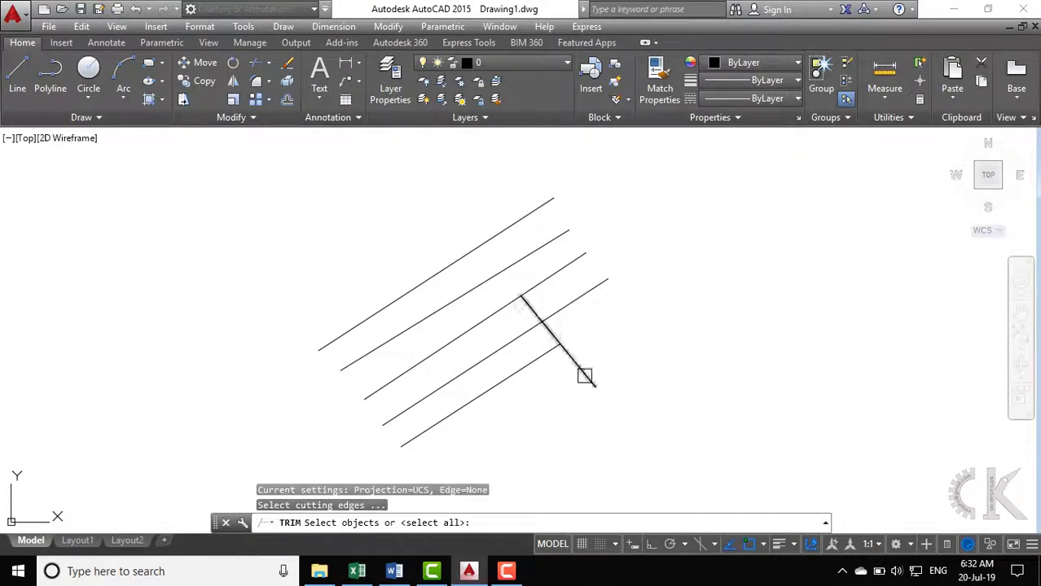
pyautogui.press('Escape')
pyautogui.press('Escape')
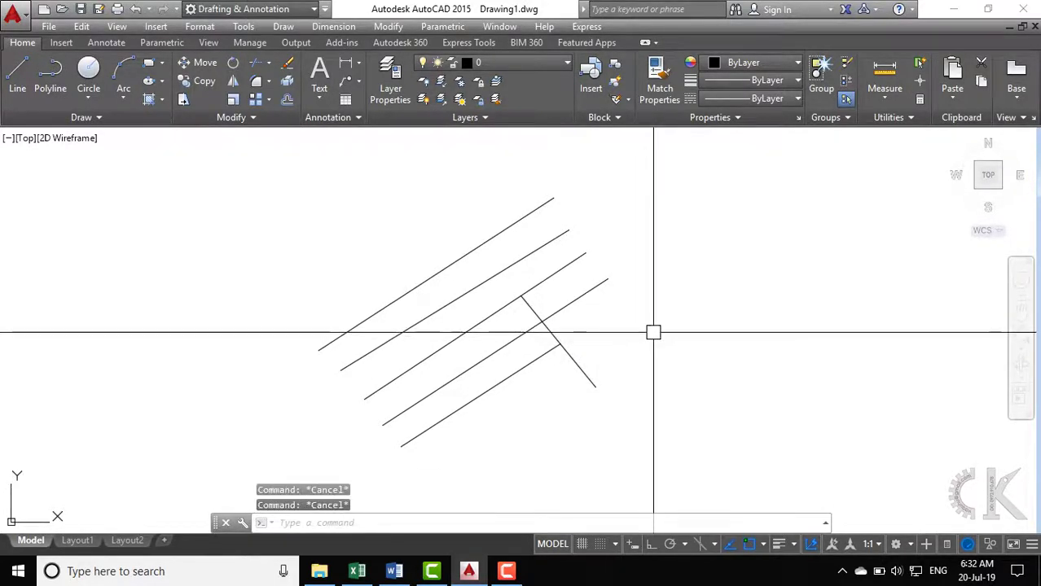
pyautogui.hotkey('ctrl', 'z')
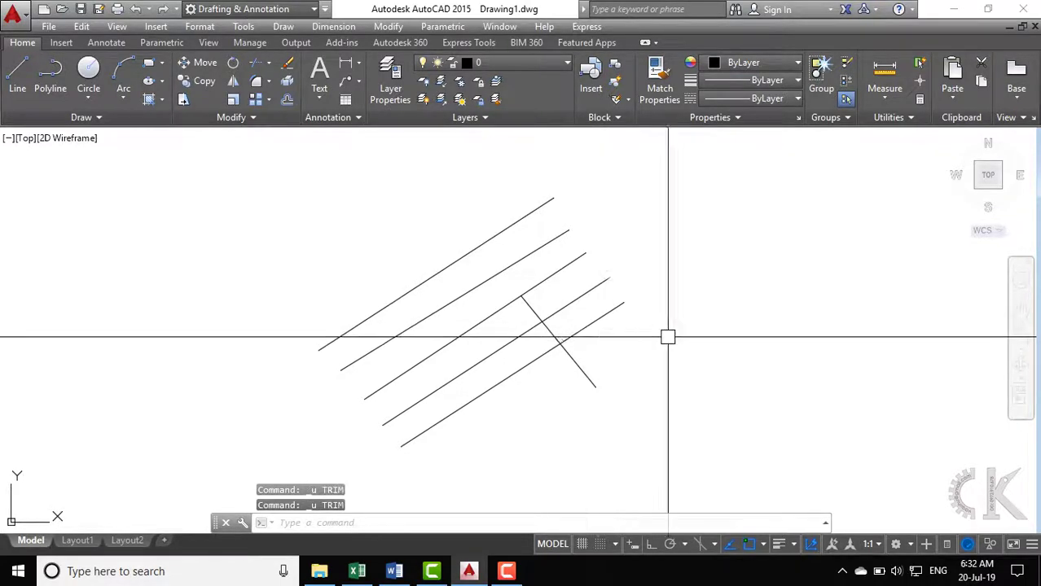
# - Trim against the crossing line using eRase to remove the fourth and bottom lines
pyautogui.write('tr')
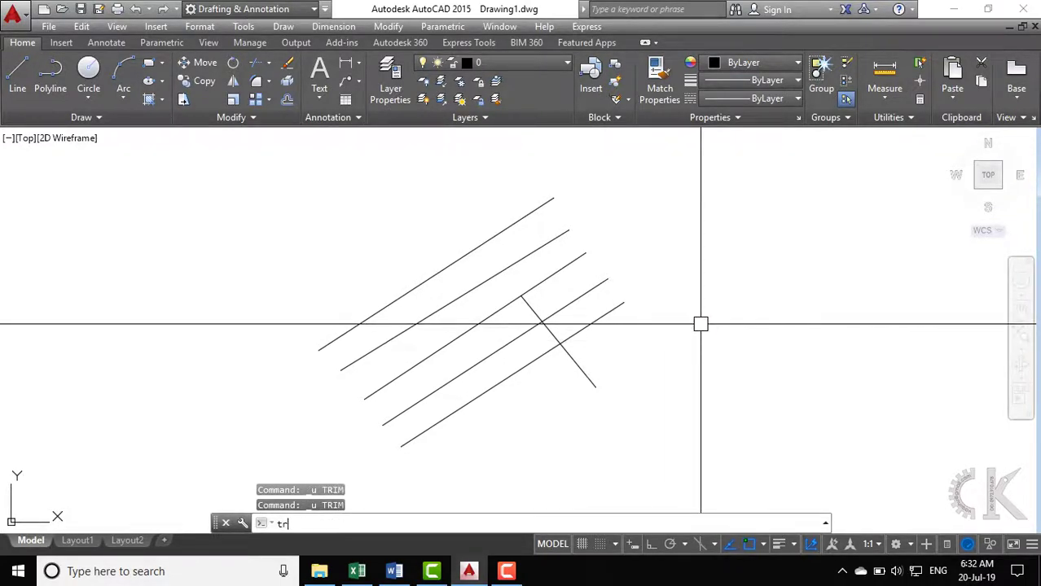
pyautogui.press('Return')
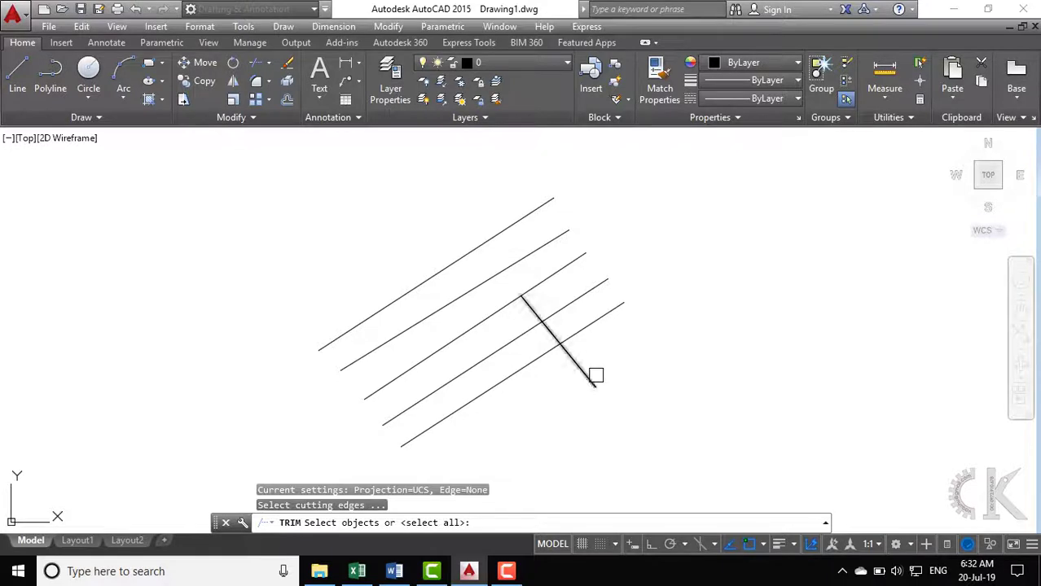
pyautogui.click(571, 355)
pyautogui.press('Return')
pyautogui.write('r')
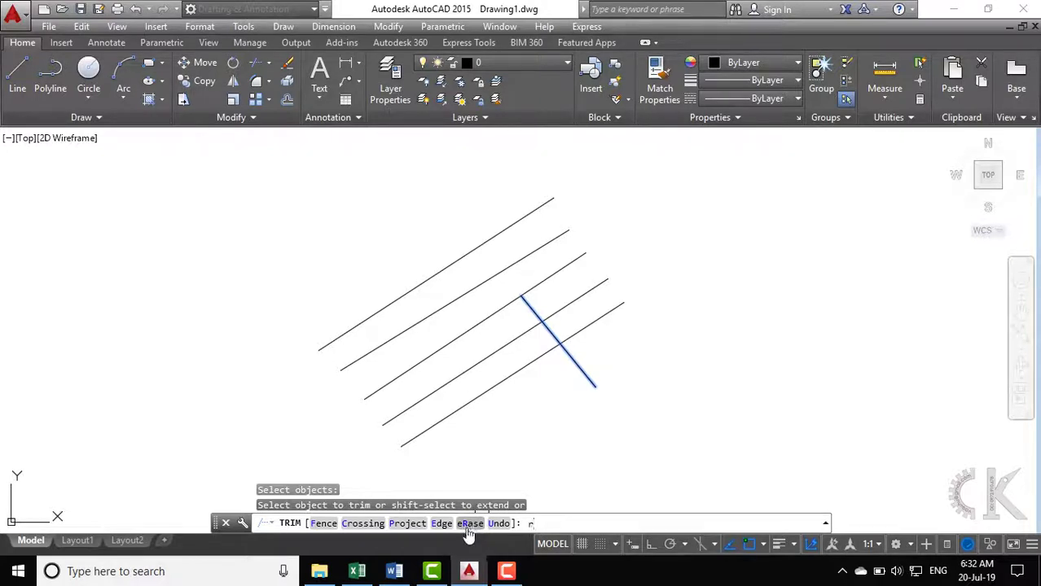
pyautogui.press('Return')
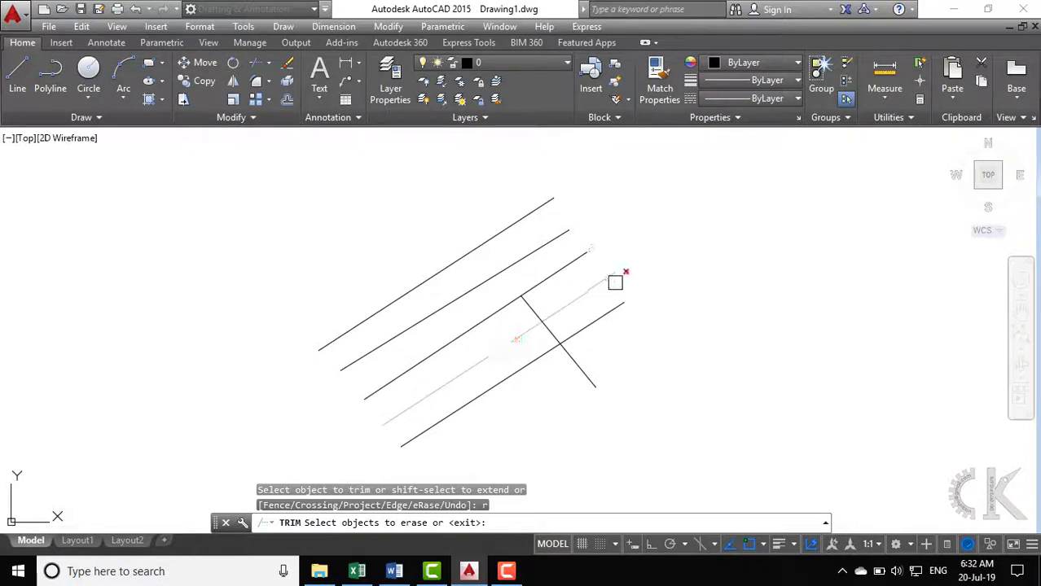
pyautogui.click(583, 322)
pyautogui.click(499, 348)
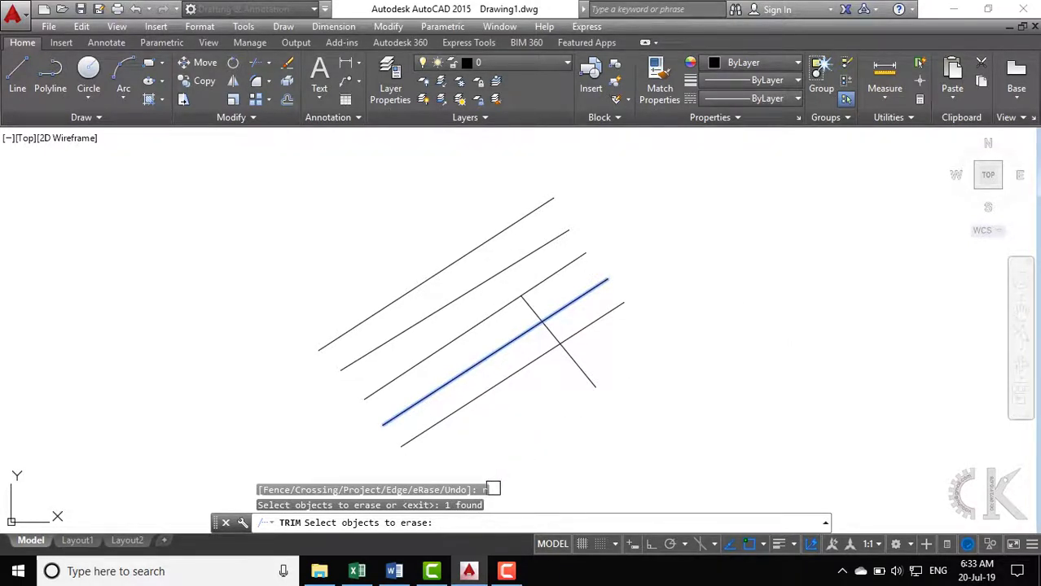
pyautogui.click(515, 379)
pyautogui.press('Return')
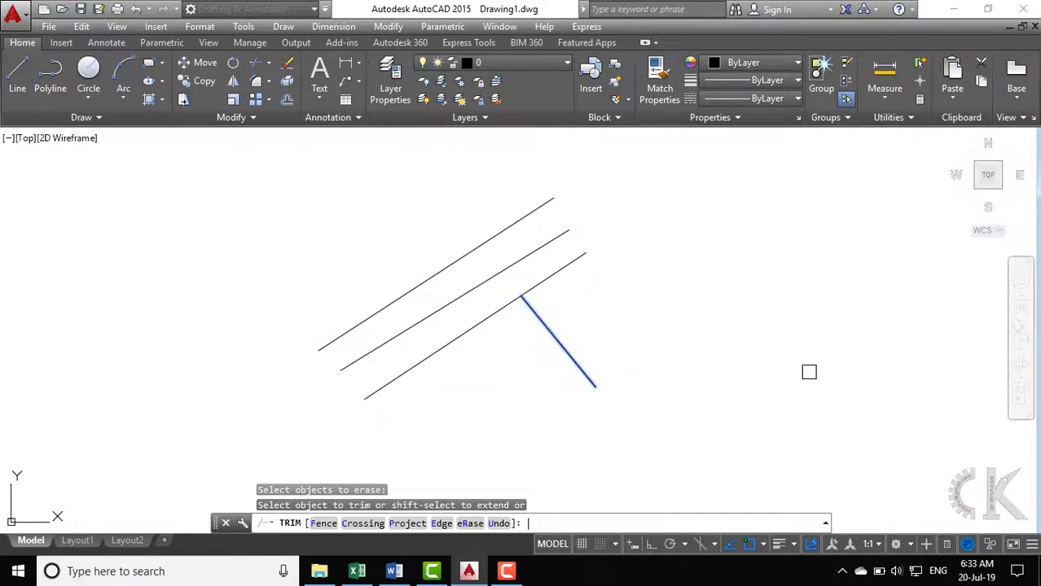
# - With Edge set to Extend, trim lines to the extended edge, then undo the trims and erase
pyautogui.click(552, 276)
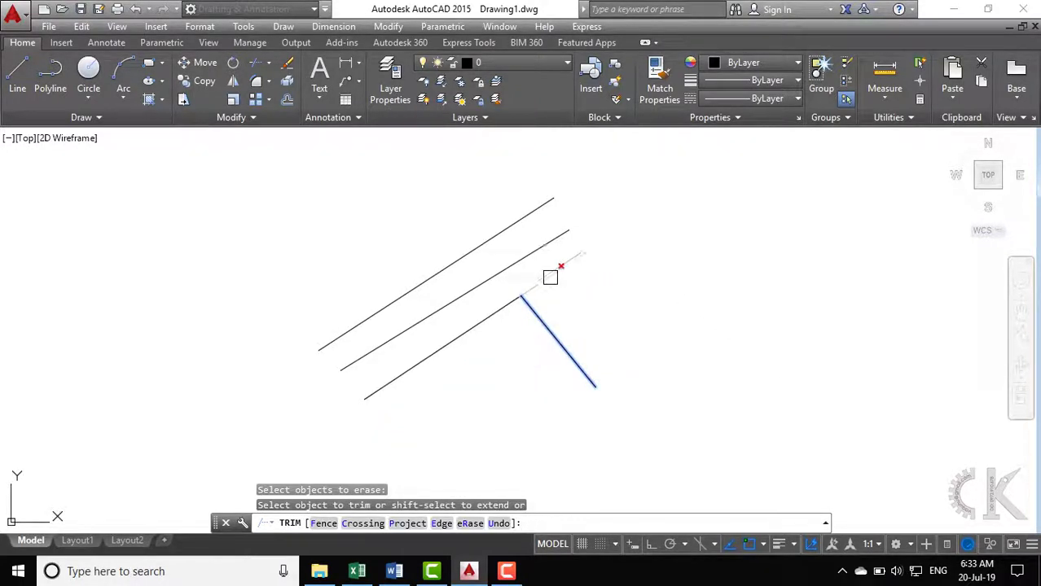
pyautogui.click(551, 243)
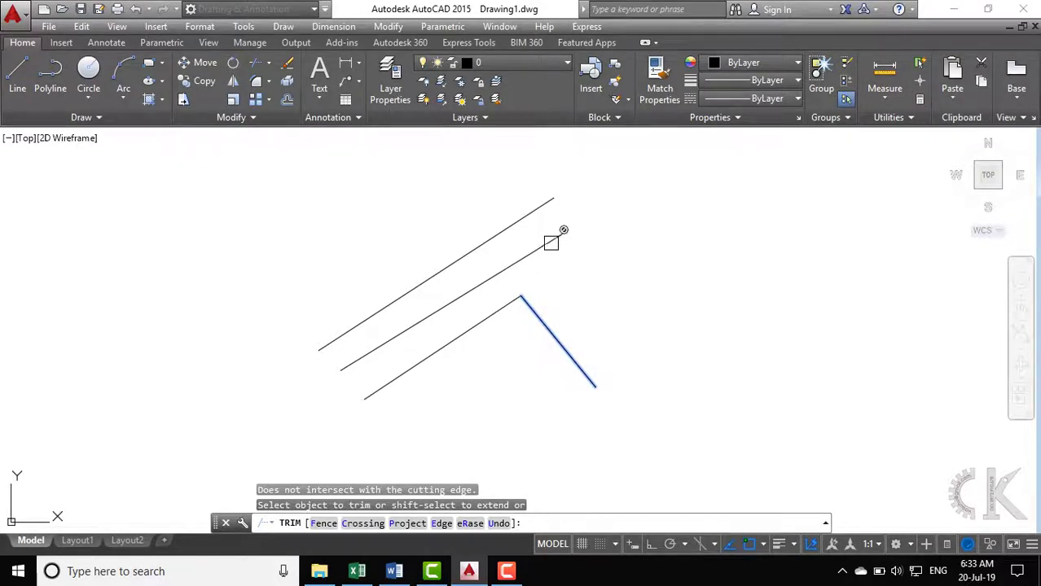
pyautogui.click(564, 270)
pyautogui.click(553, 239)
pyautogui.click(440, 523)
pyautogui.click(521, 524)
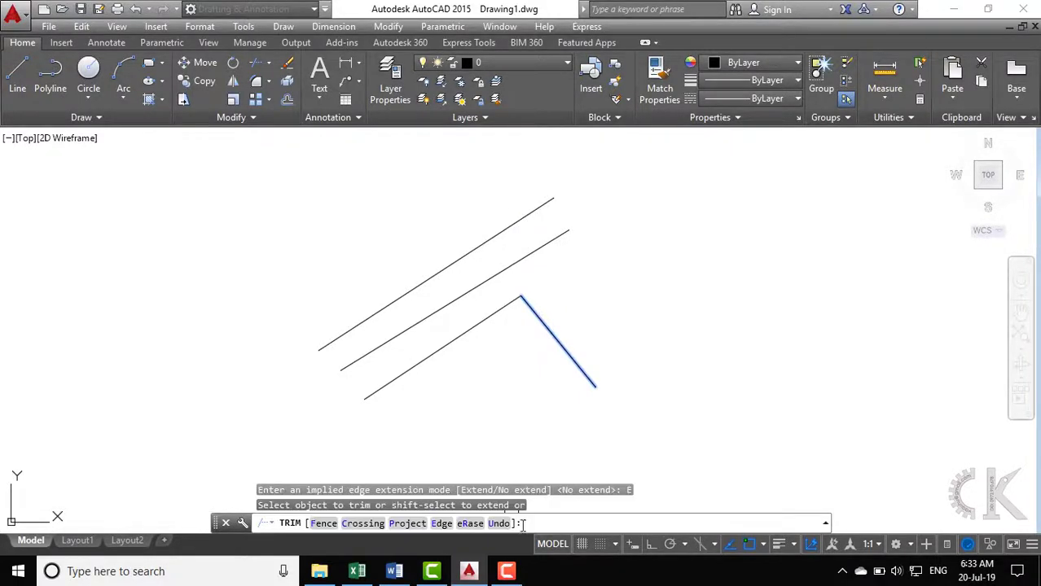
pyautogui.click(548, 244)
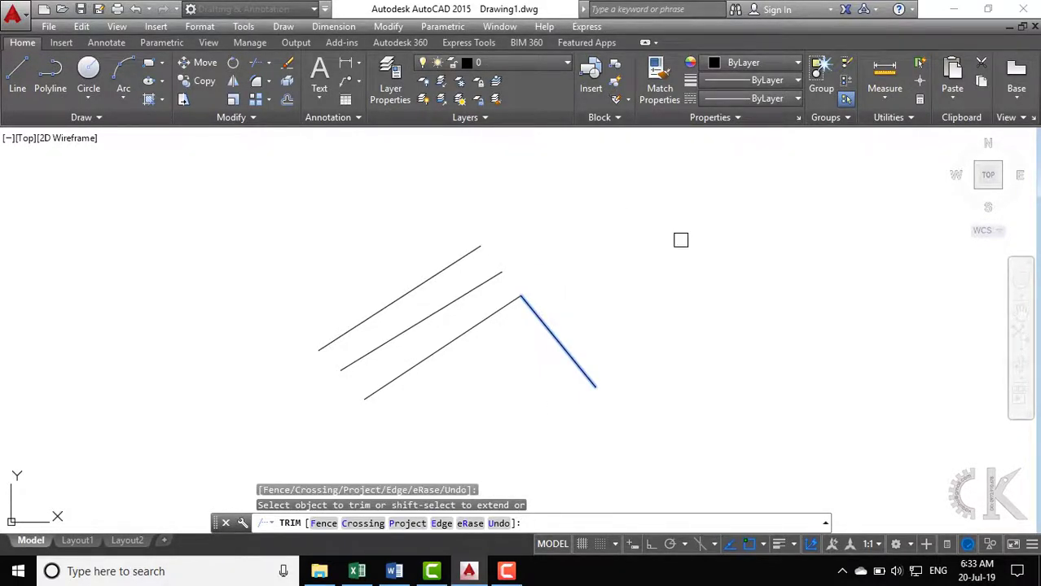
pyautogui.click(539, 207)
pyautogui.press('Return')
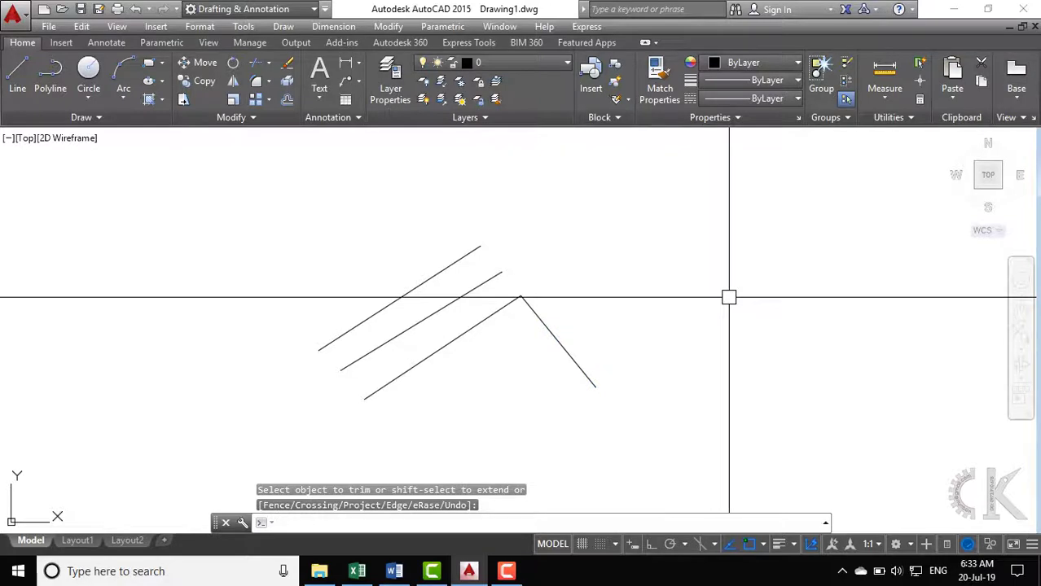
pyautogui.hotkey('ctrl', 'z')
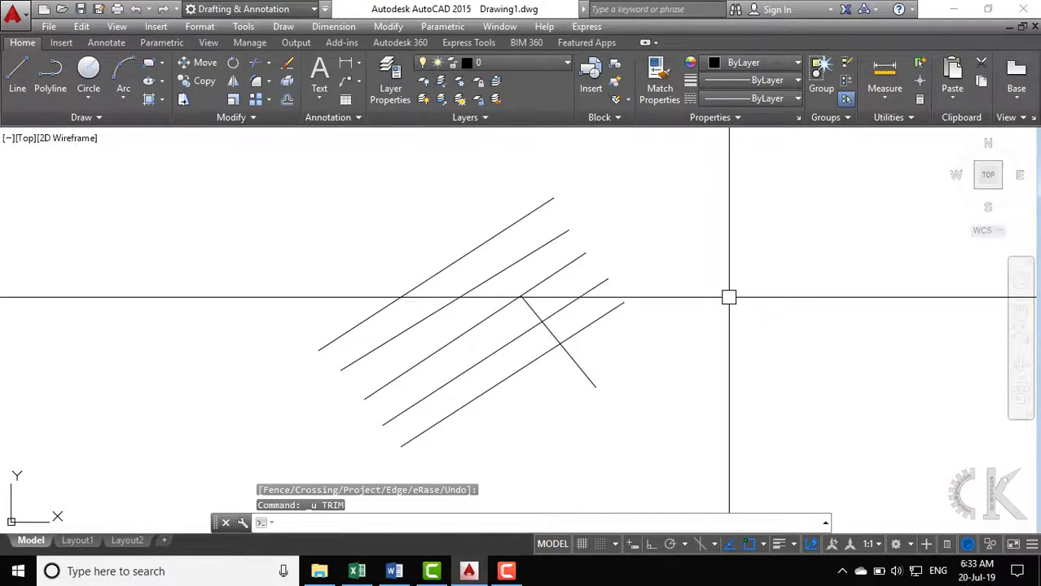
pyautogui.hotkey('ctrl', 'z')
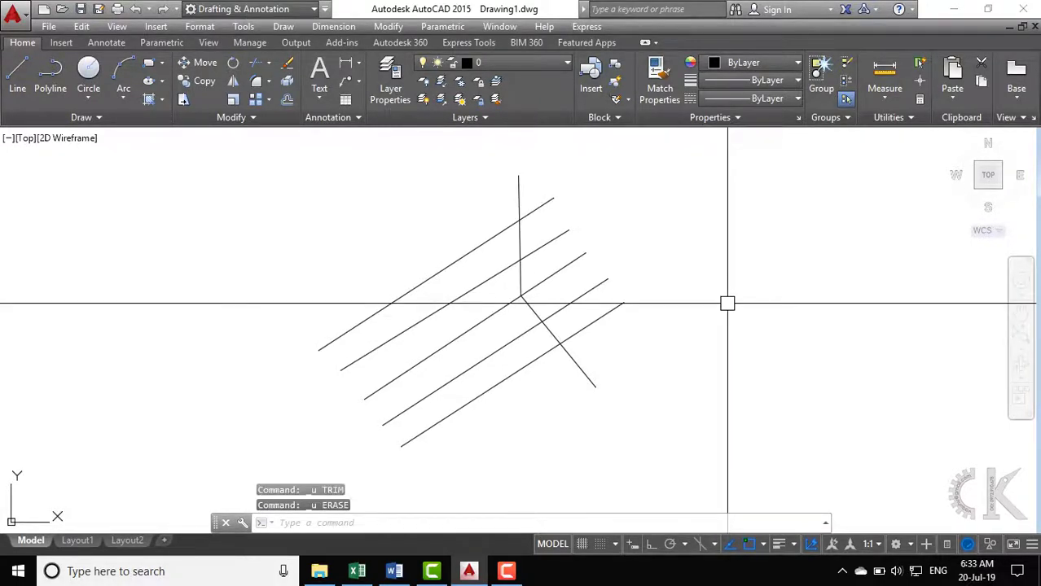
# - Scroll the Word lesson to the eRase and Undo trim examples, then return to AutoCAD
pyautogui.click(394, 571)
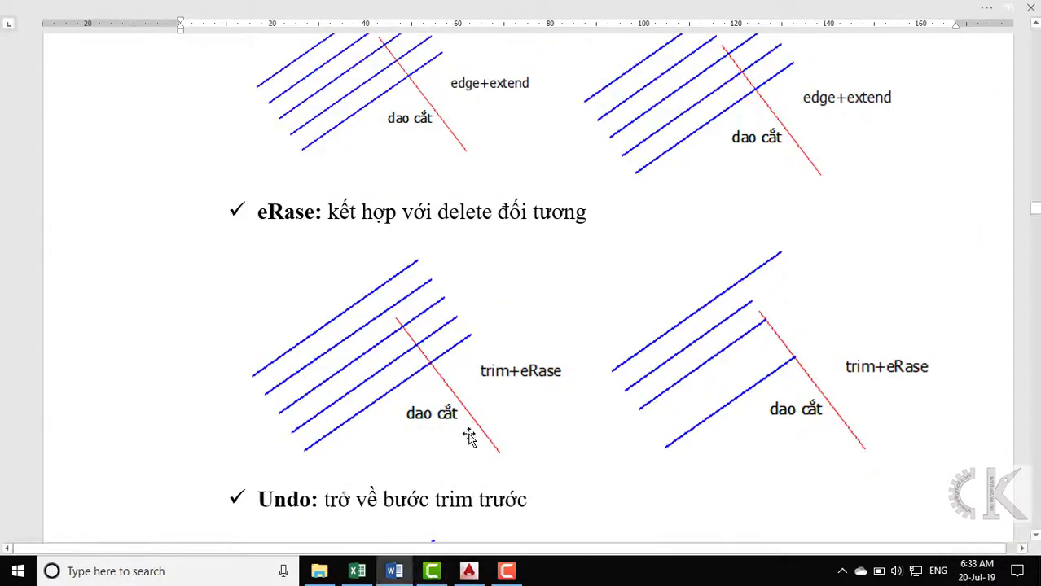
pyautogui.scroll(-3, 530, 366)
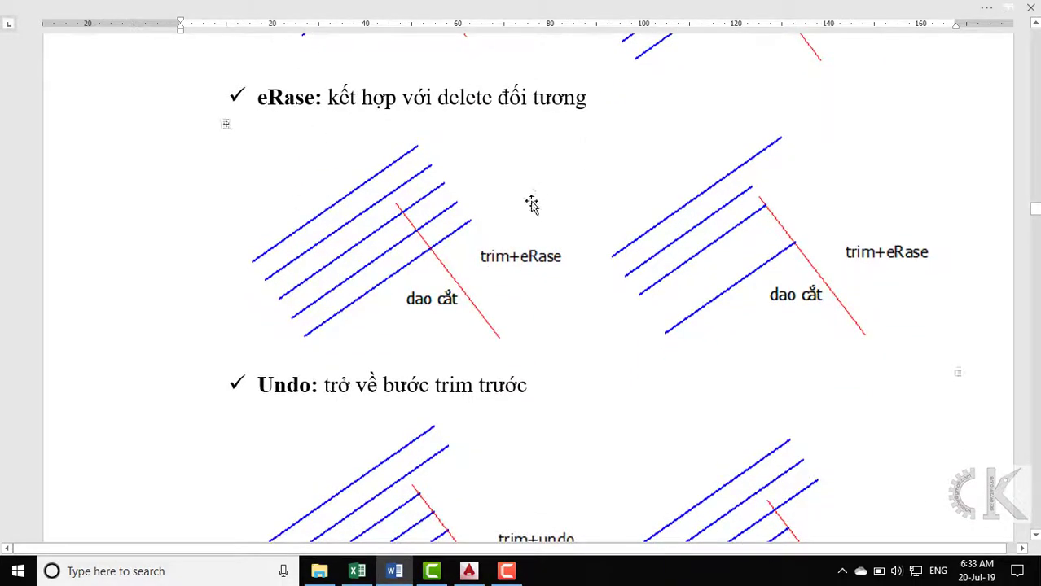
pyautogui.scroll(-2, 529, 297)
pyautogui.scroll(-3, 489, 293)
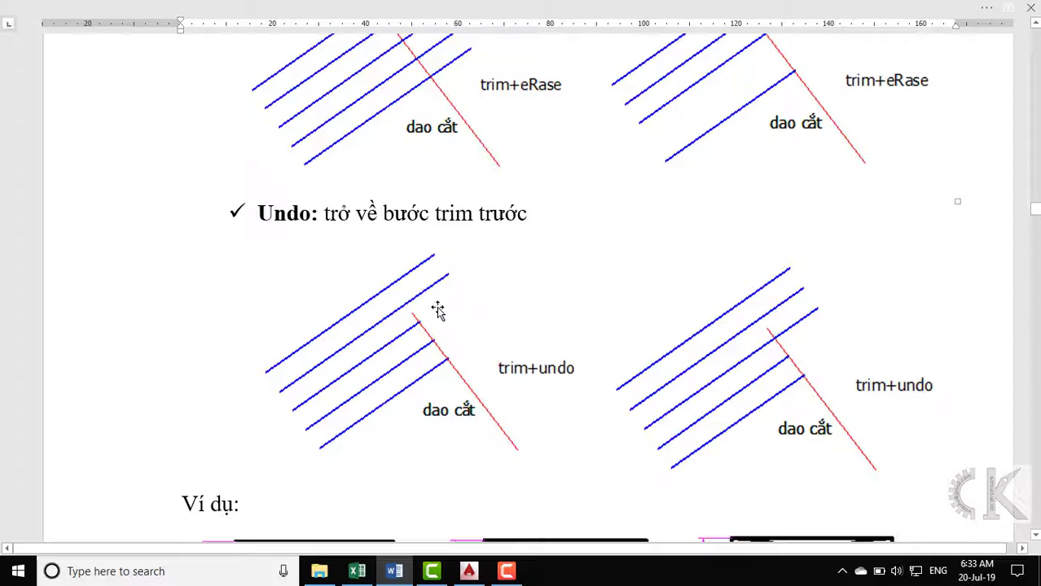
pyautogui.click(468, 571)
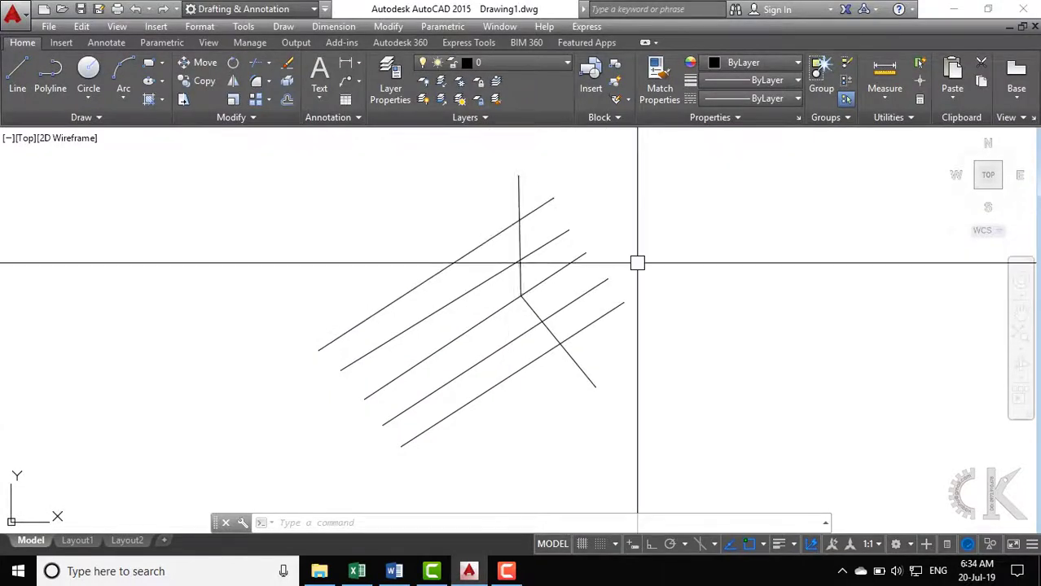
pyautogui.write('ts or')
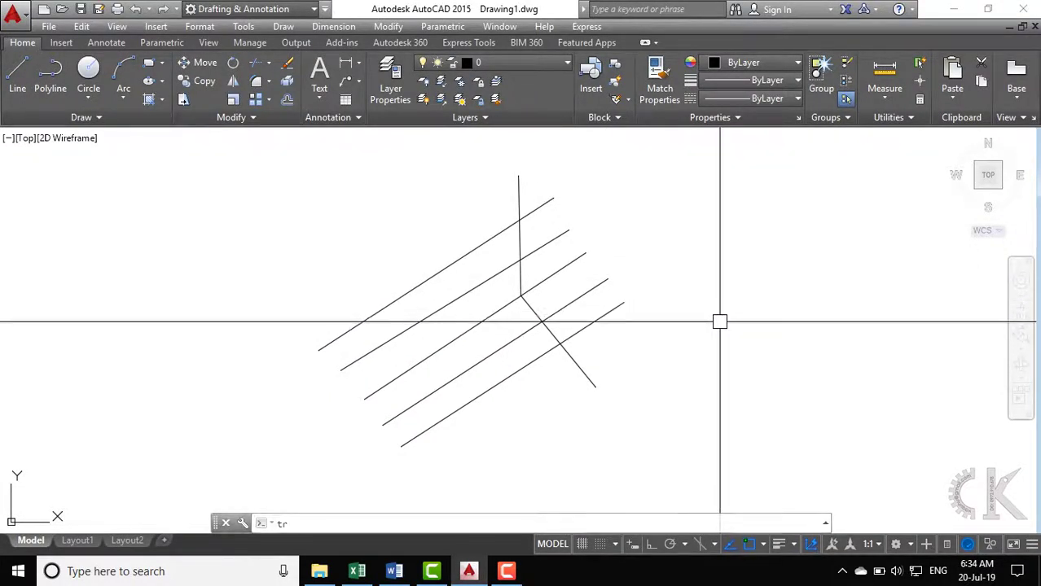
pyautogui.press('Return')
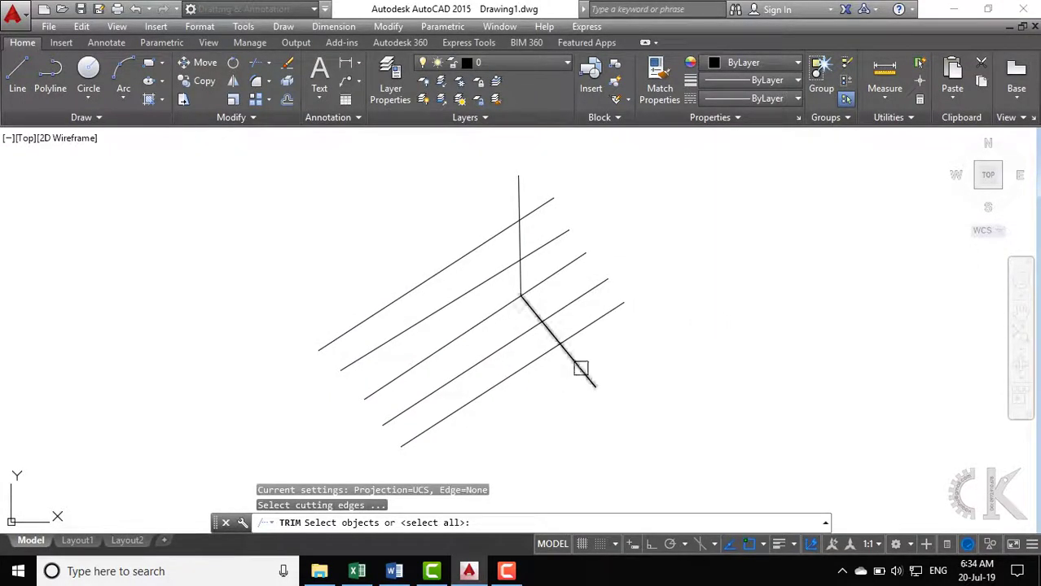
pyautogui.click(586, 378)
pyautogui.click(520, 186)
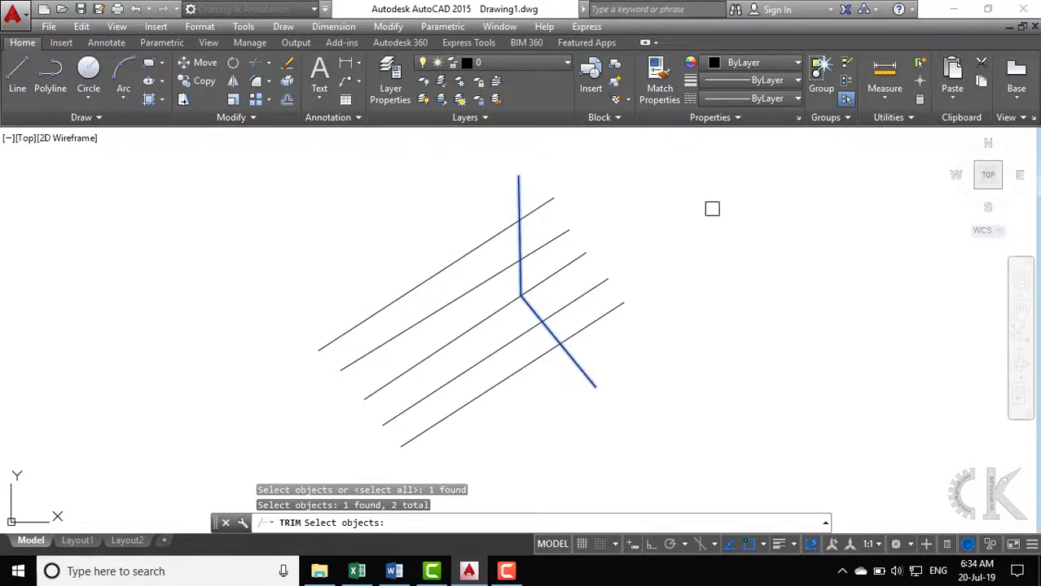
pyautogui.press('Return')
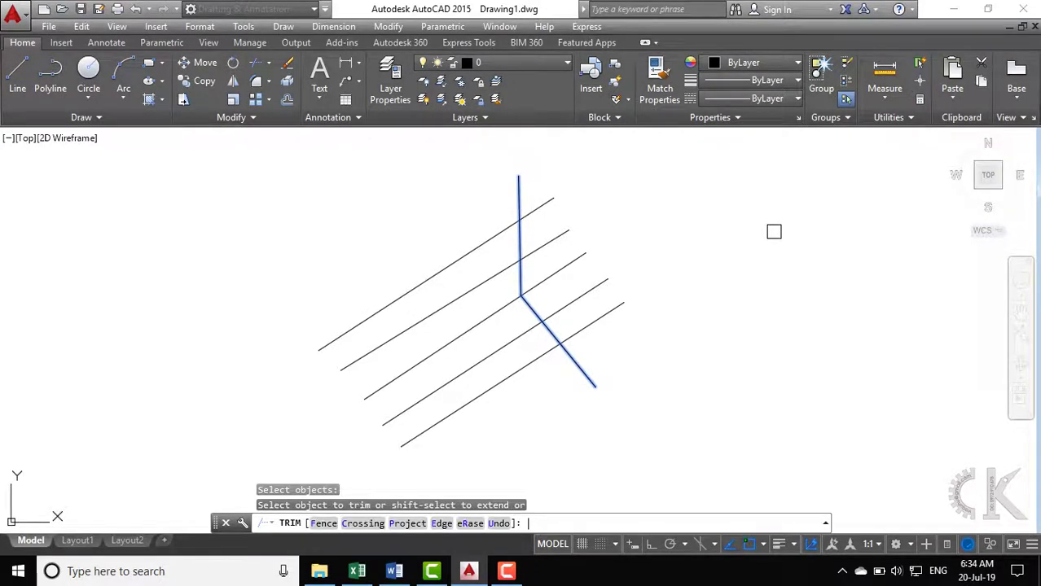
pyautogui.click(614, 315)
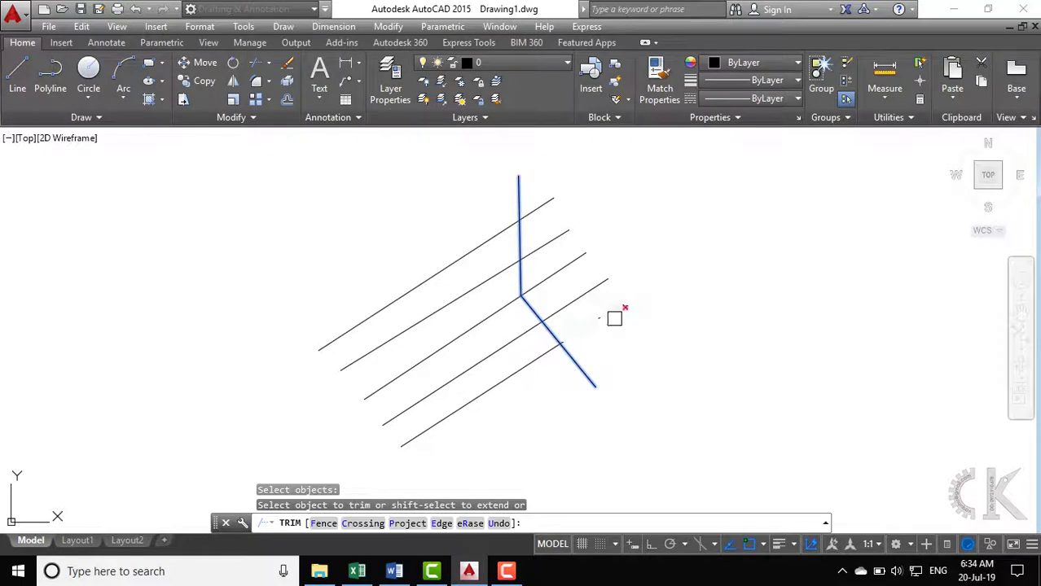
pyautogui.click(586, 293)
pyautogui.click(569, 265)
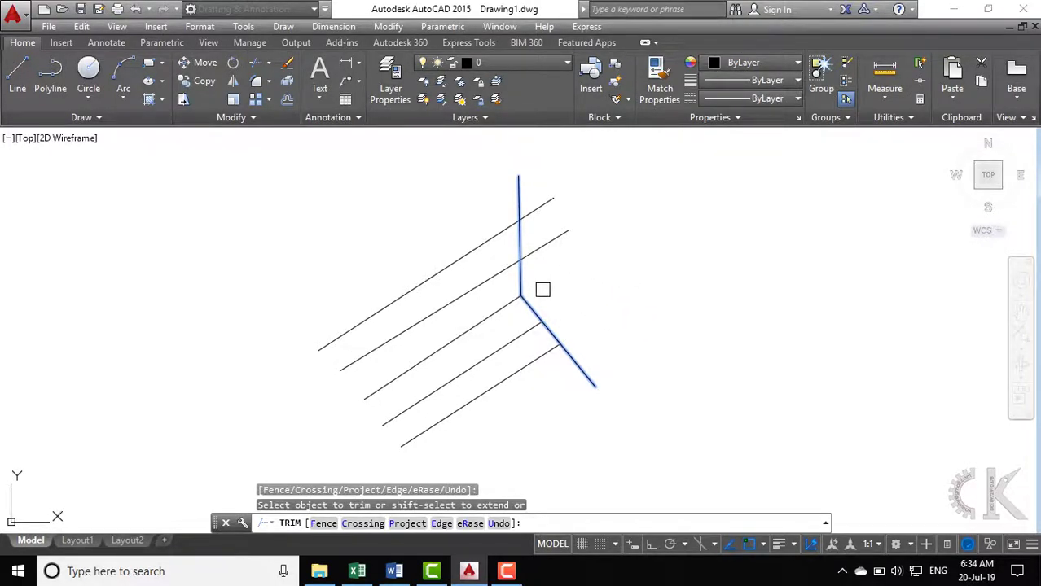
pyautogui.click(542, 290)
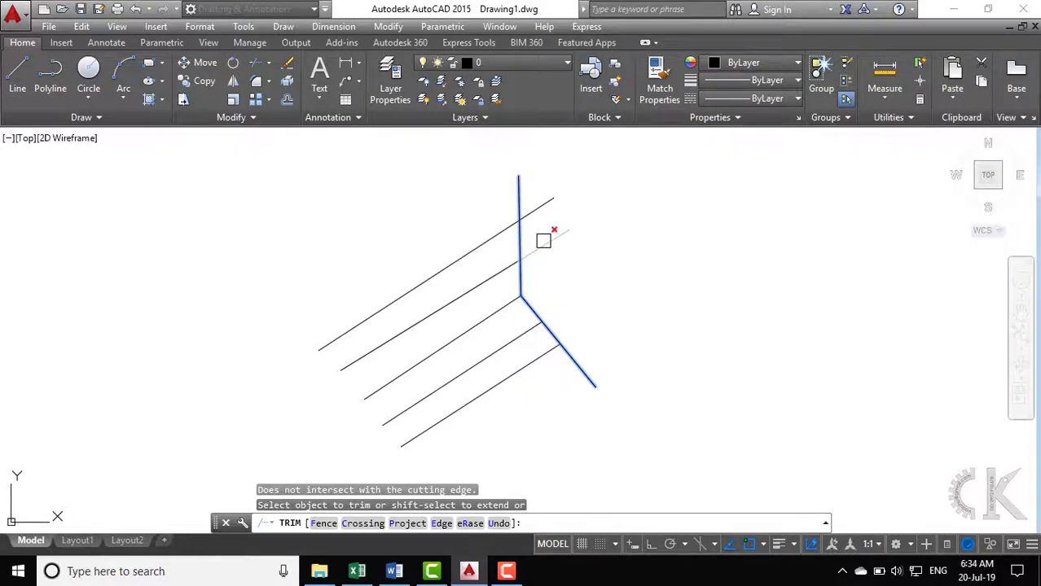
pyautogui.write('u')
pyautogui.press('Return')
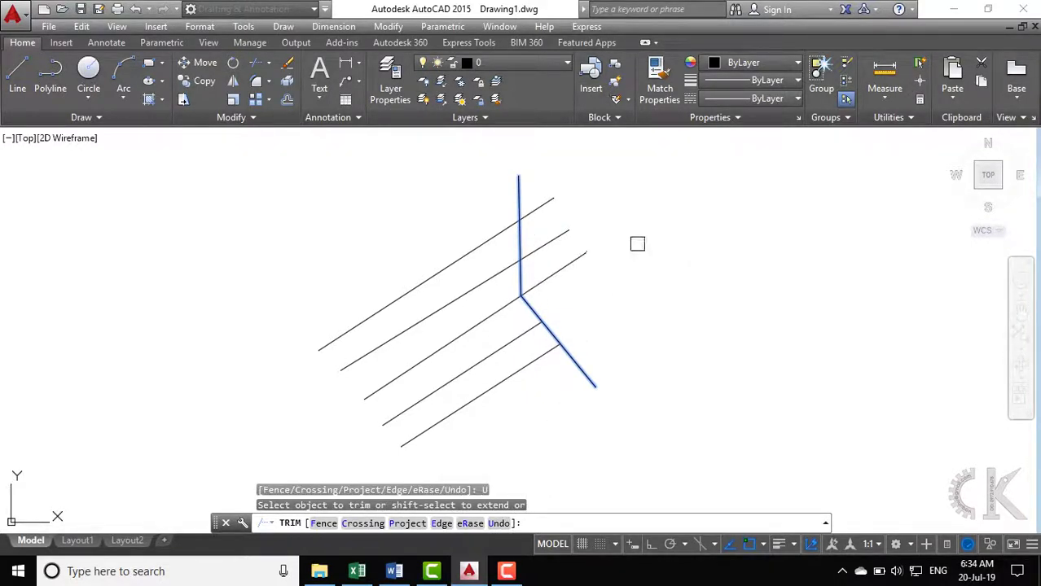
pyautogui.click(558, 237)
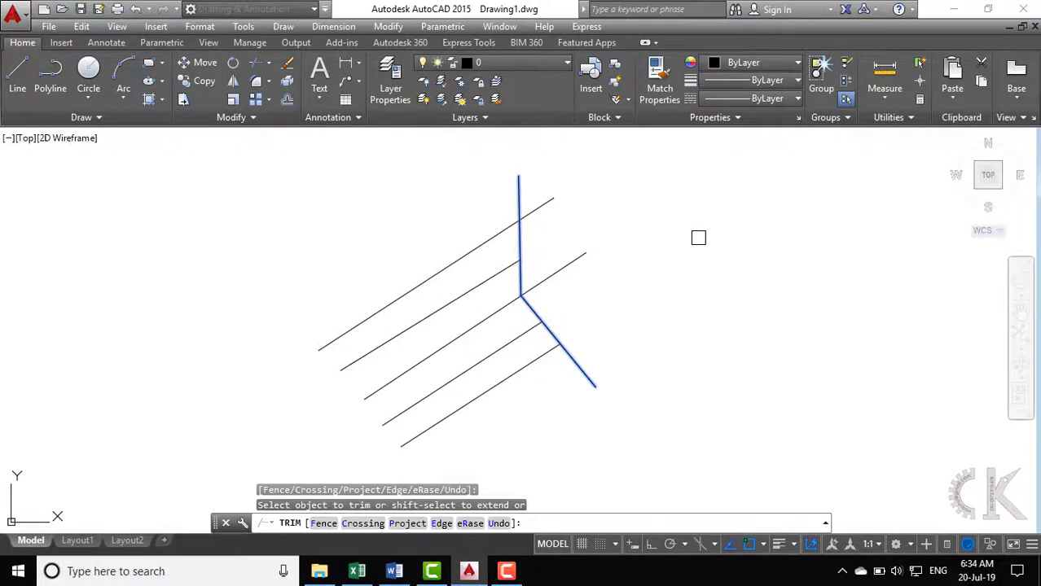
pyautogui.click(549, 204)
pyautogui.press('Escape')
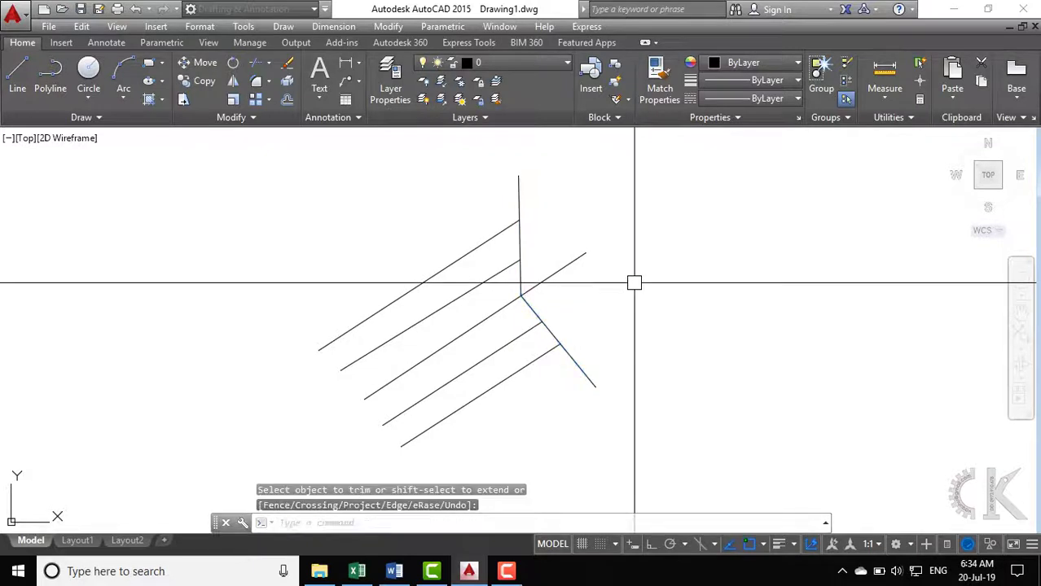
pyautogui.hotkey('ctrl', 'z')
pyautogui.press('Return')
pyautogui.hotkey('ctrl', 'z')
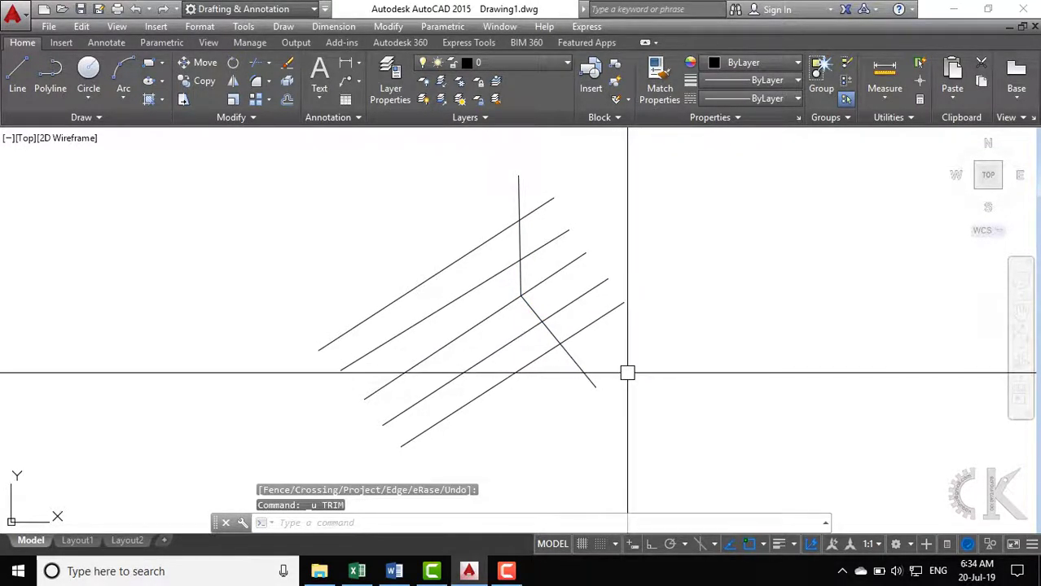
pyautogui.write('tr')
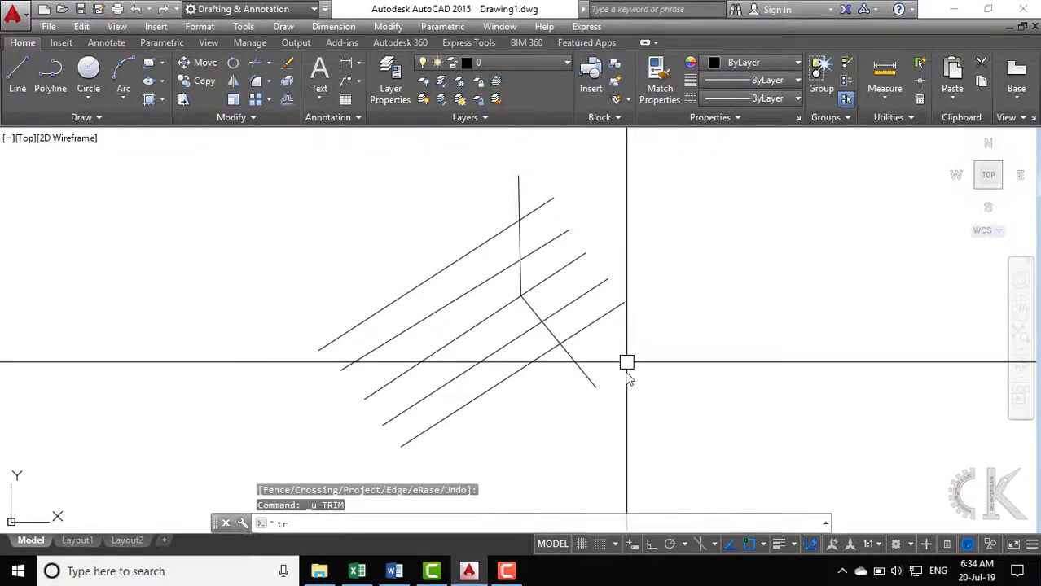
pyautogui.press('Return')
pyautogui.click(585, 371)
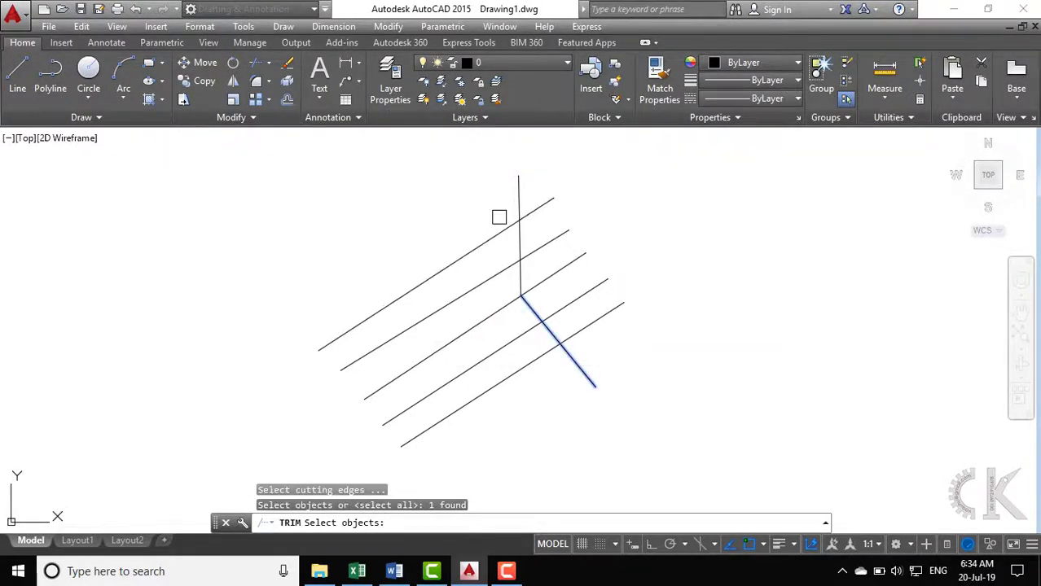
pyautogui.click(518, 187)
pyautogui.press('Return')
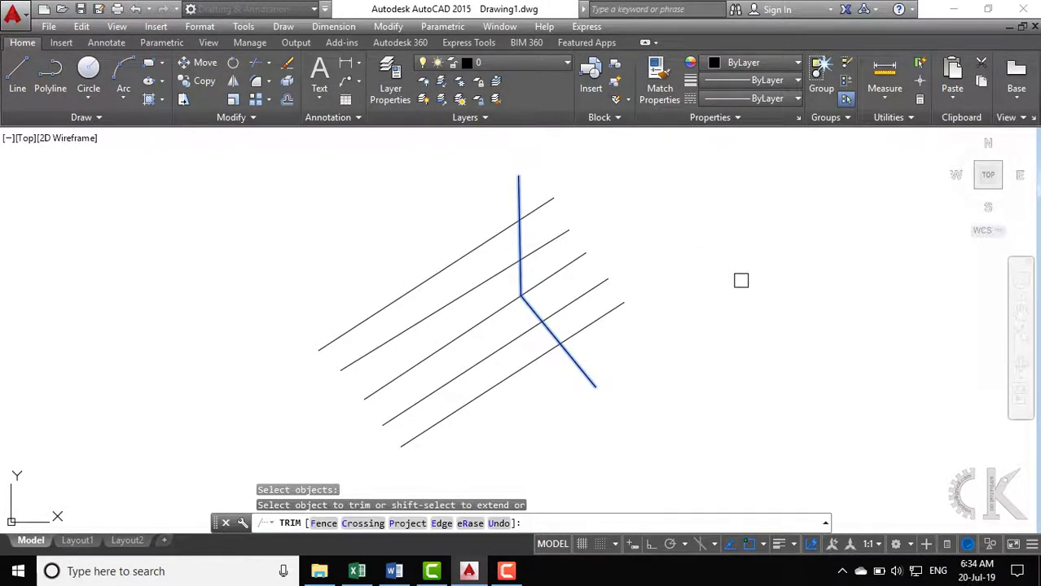
pyautogui.click(621, 307)
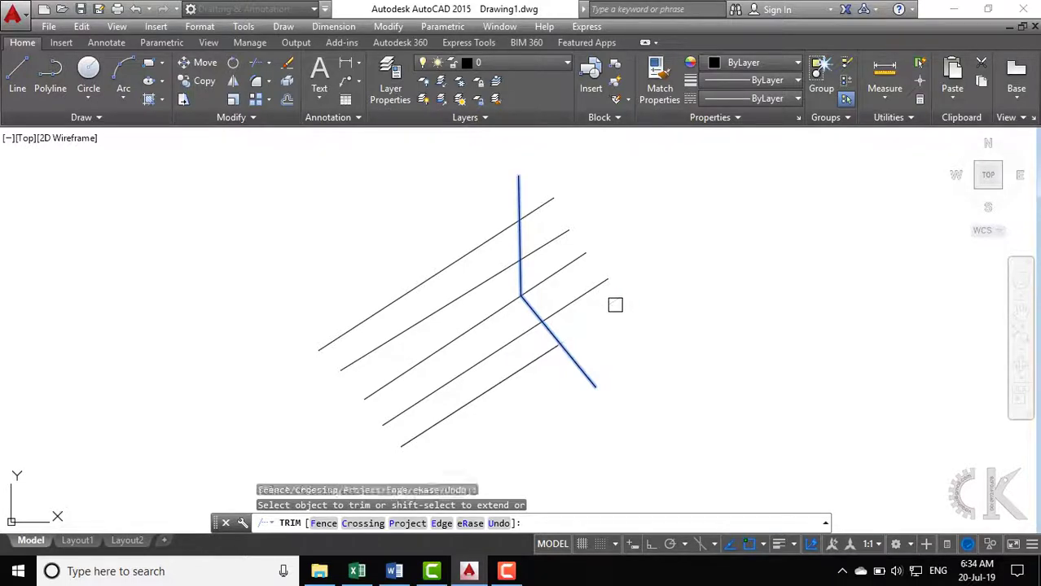
pyautogui.click(556, 273)
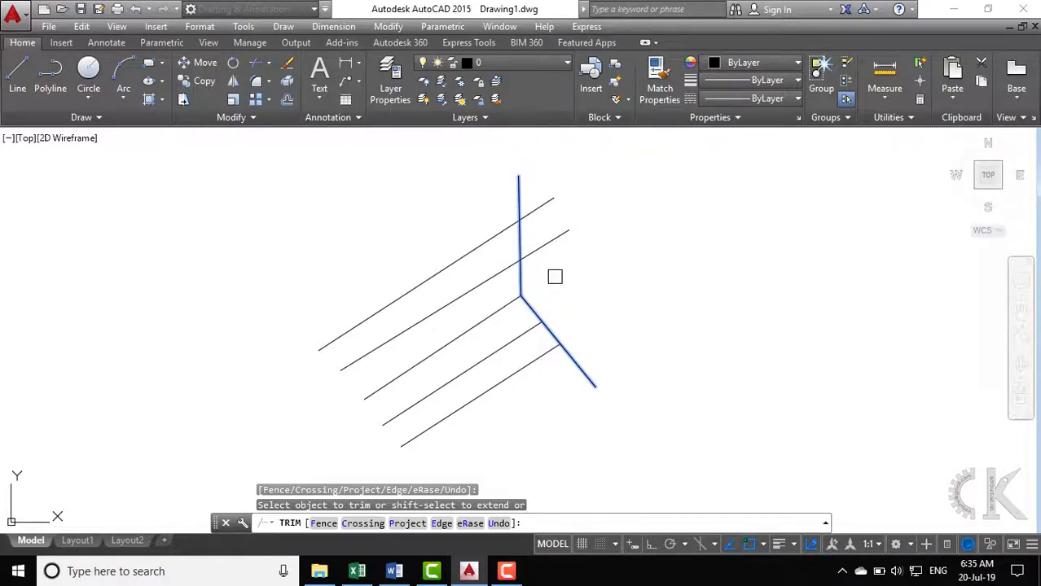
pyautogui.press('Return')
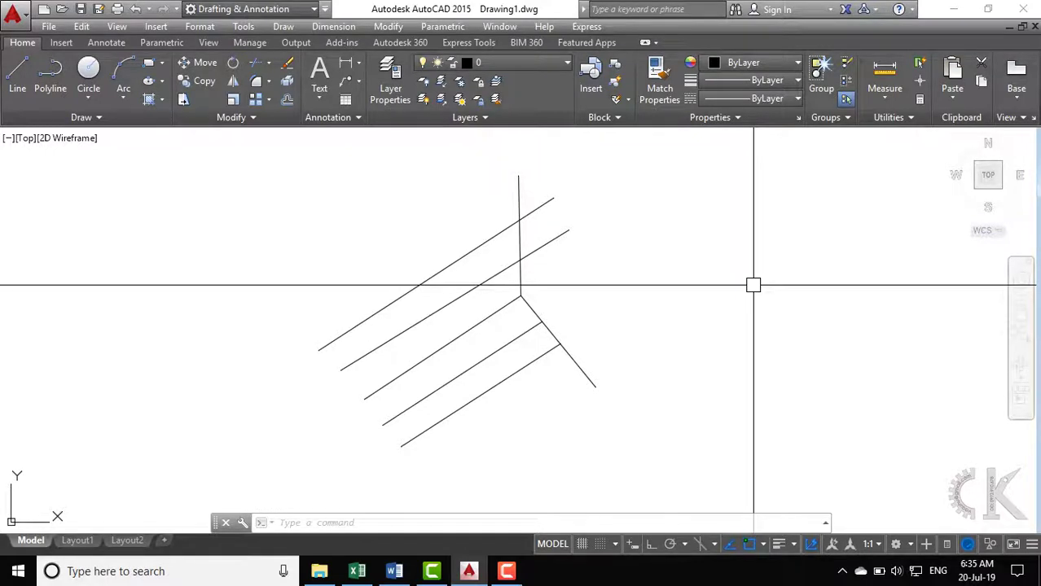
pyautogui.hotkey('ctrl', 'z')
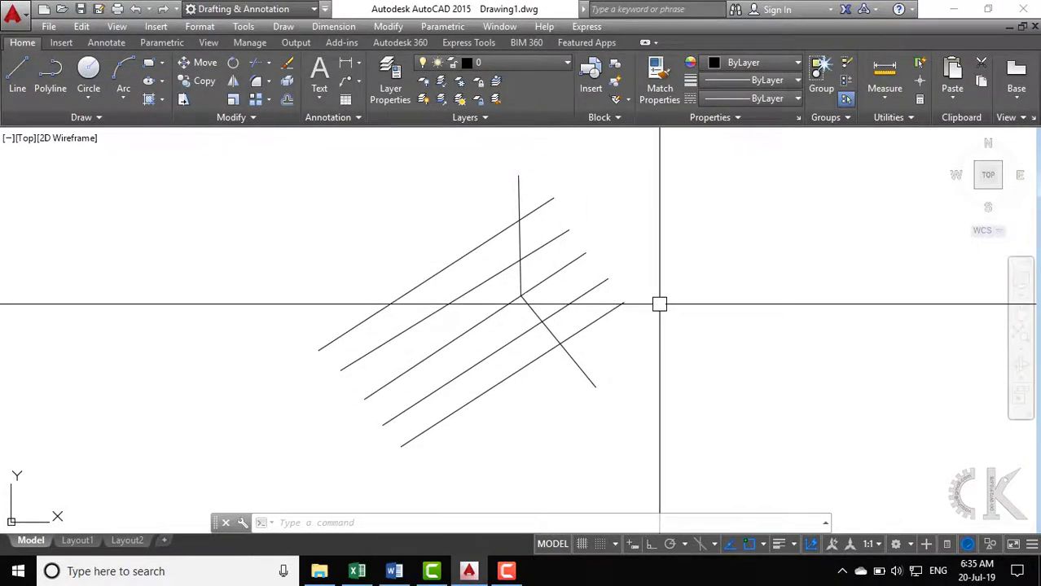
# - Trim the top line using the slanted and vertical lines as edges, then undo it with U
pyautogui.write('tr')
pyautogui.press('Return')
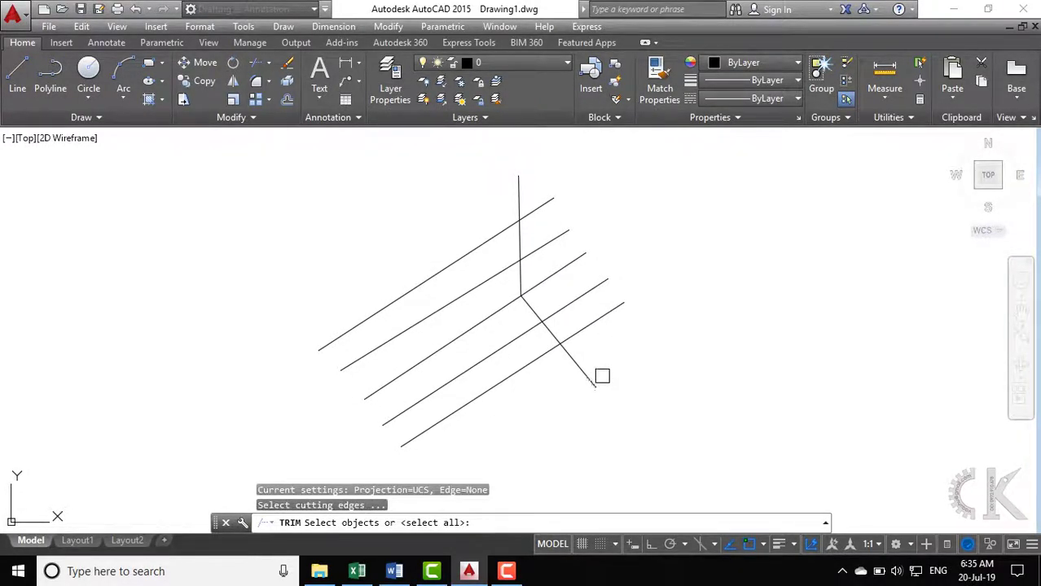
pyautogui.click(599, 380)
pyautogui.click(518, 183)
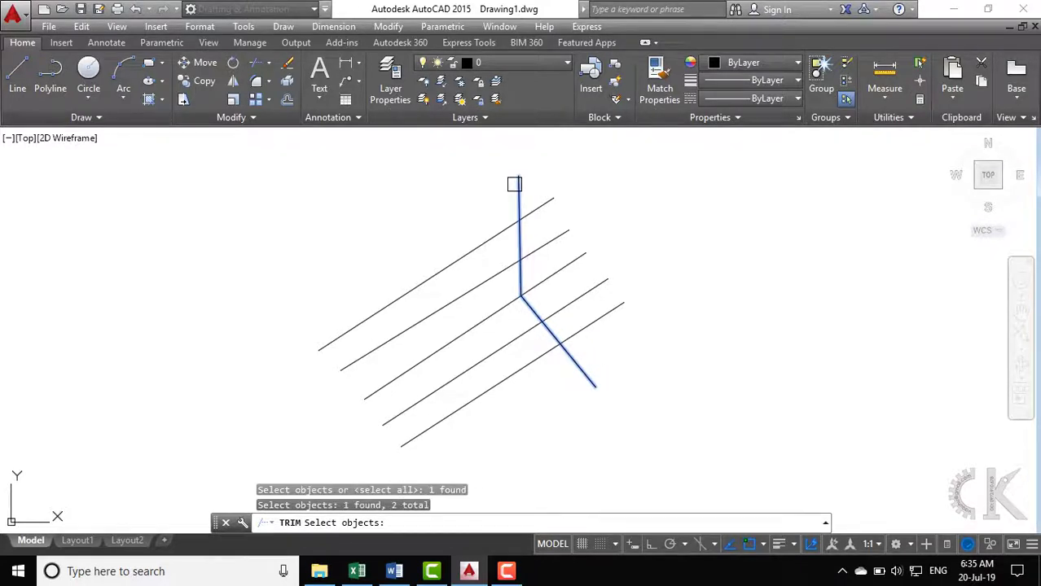
pyautogui.press('Return')
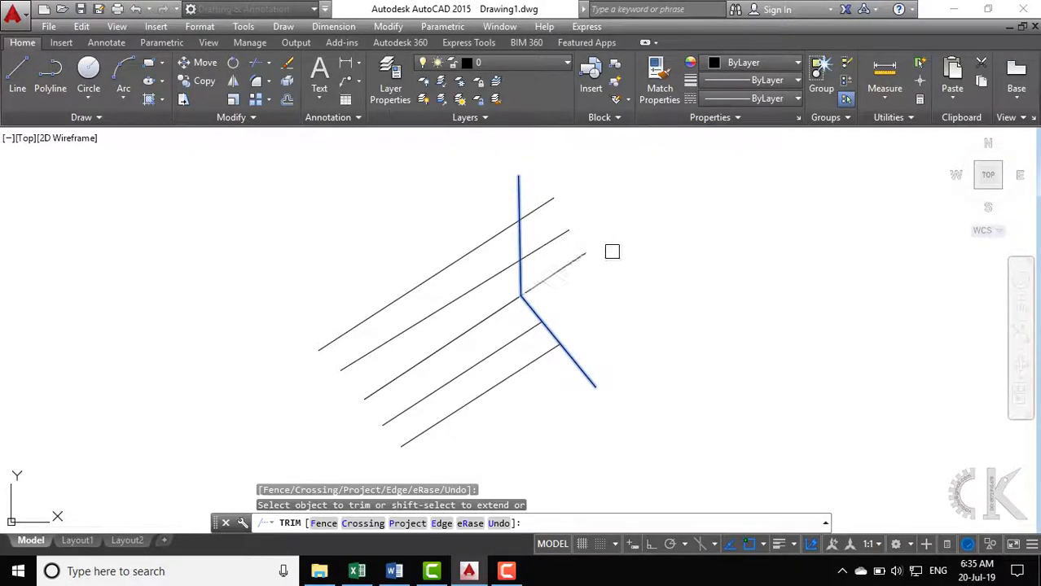
pyautogui.click(550, 198)
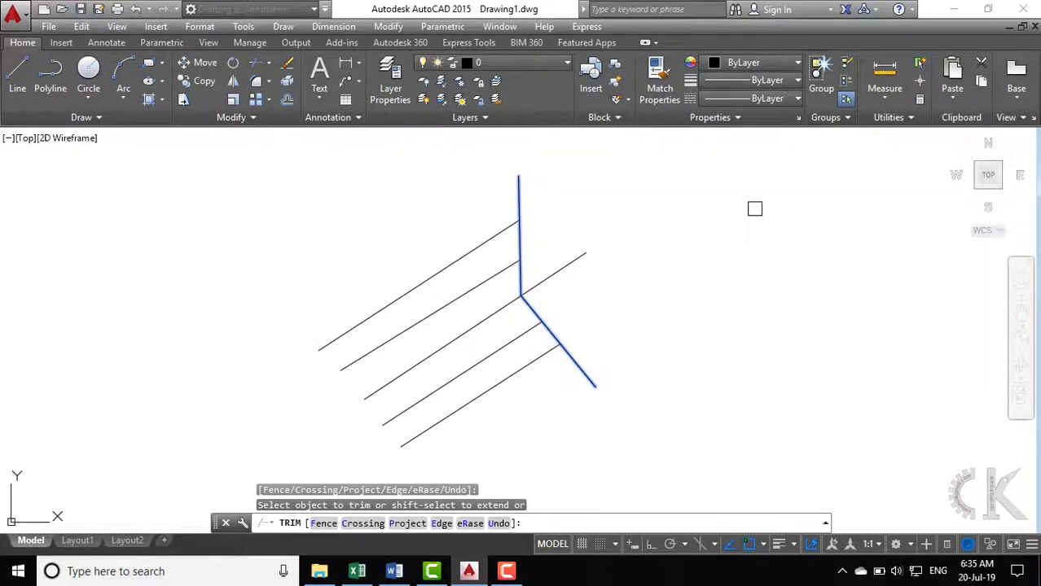
pyautogui.press('Return')
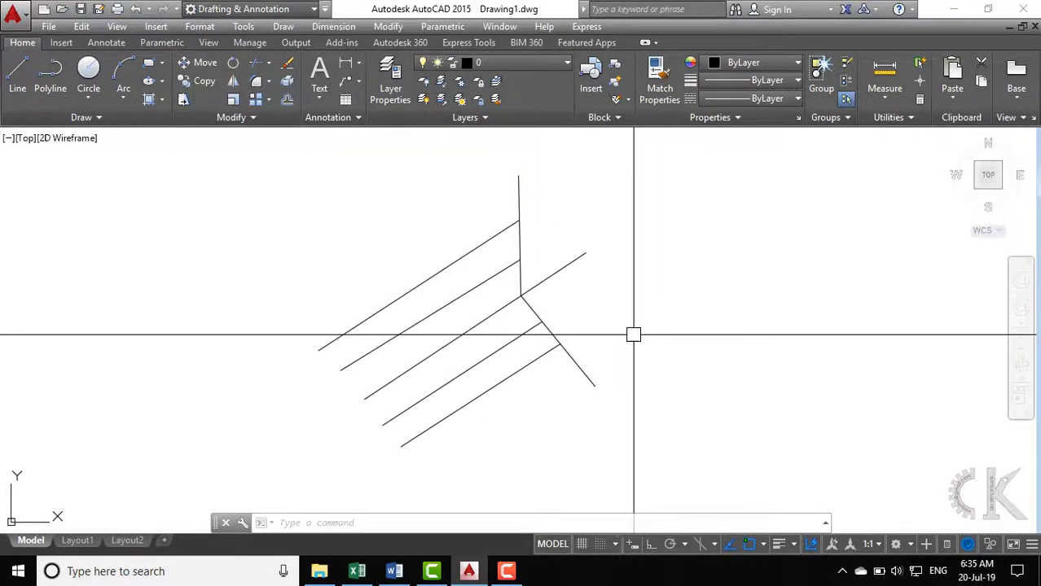
pyautogui.write('u')
pyautogui.press('Return')
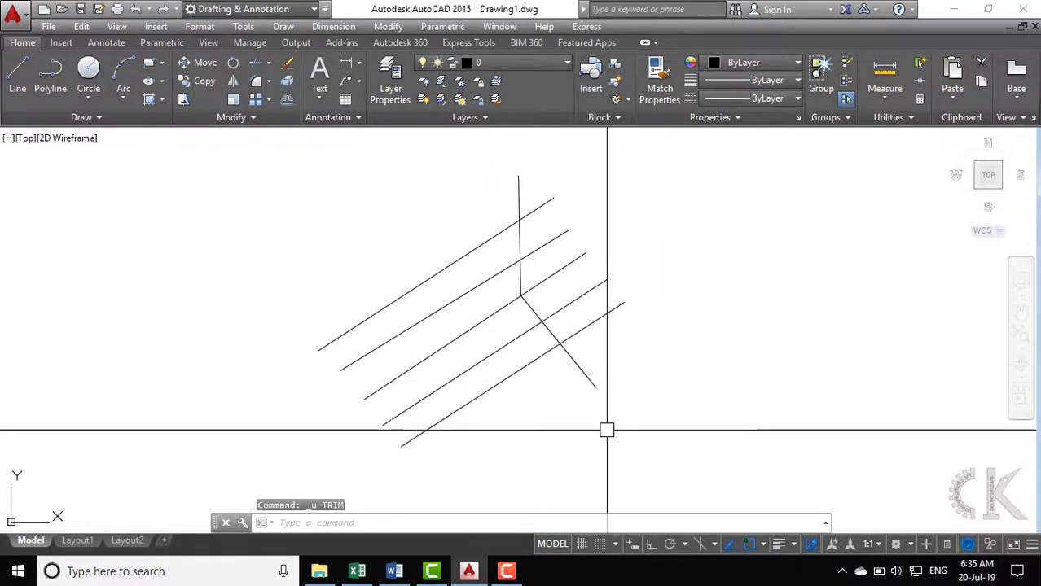
# - View the Hình 6.1 example squares in Word, then crossing-select and delete all seven lines
pyautogui.click(400, 562)
pyautogui.scroll(-1, 413, 399)
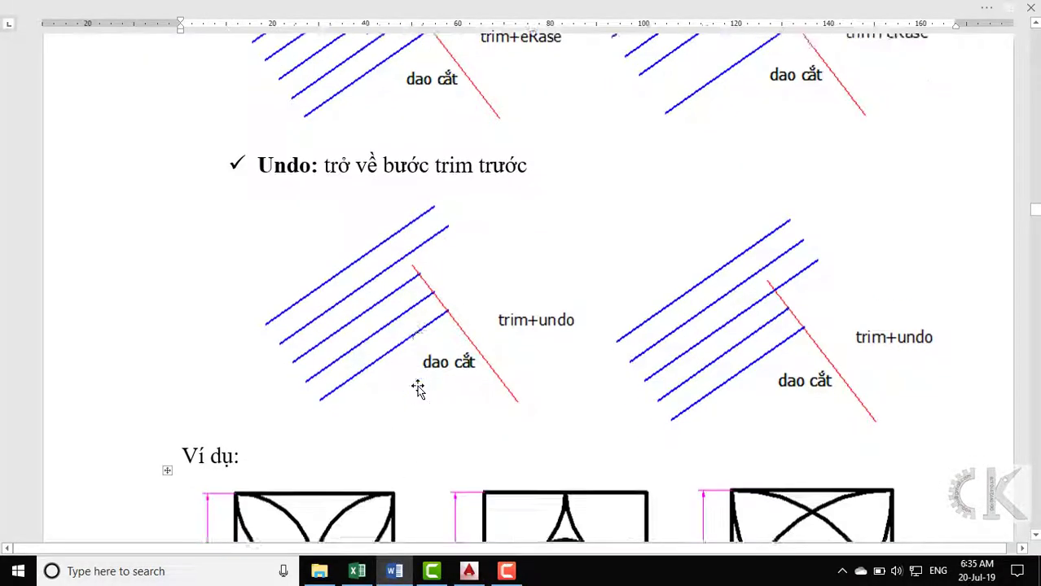
pyautogui.scroll(-2, 418, 382)
pyautogui.scroll(-3, 419, 381)
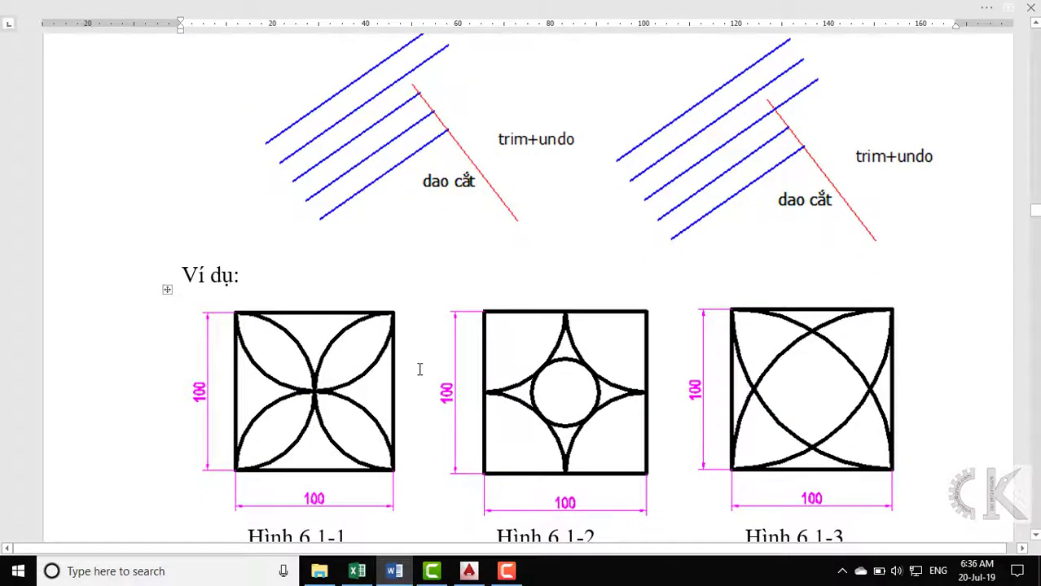
pyautogui.scroll(-2, 419, 370)
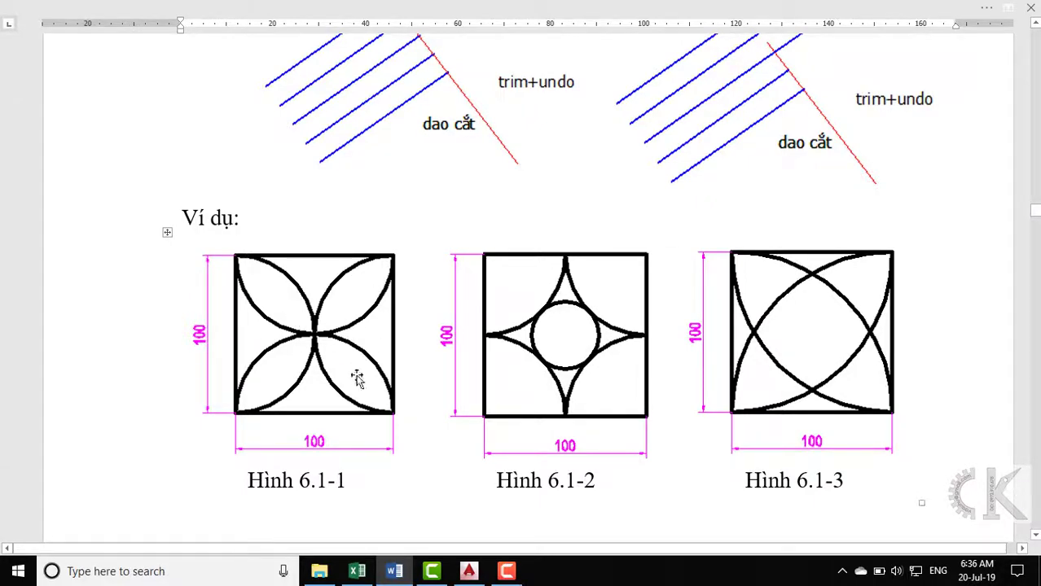
pyautogui.click(468, 571)
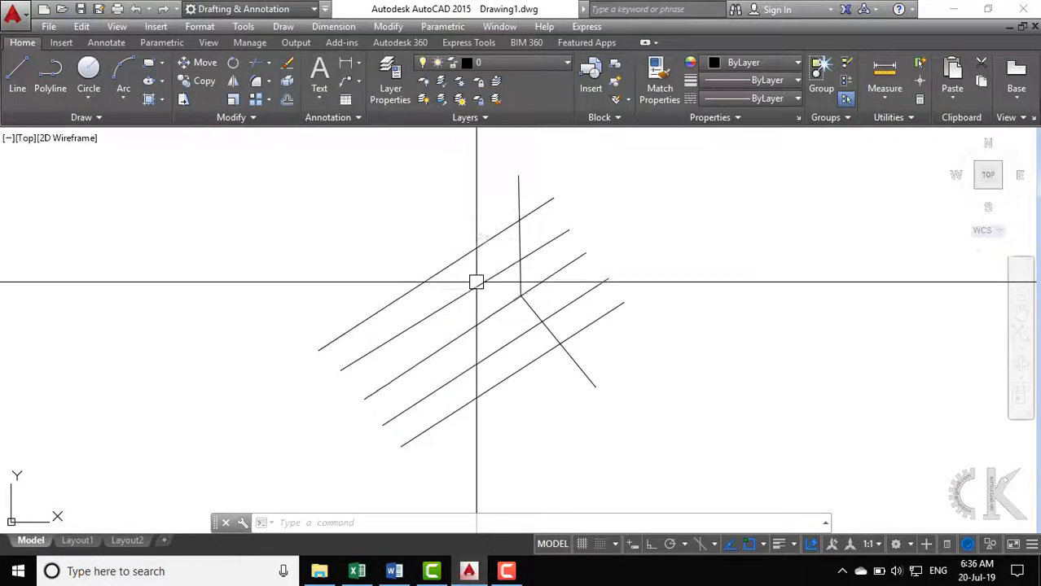
pyautogui.moveTo(690, 218); pyautogui.dragTo(299, 446)
pyautogui.press('Delete')
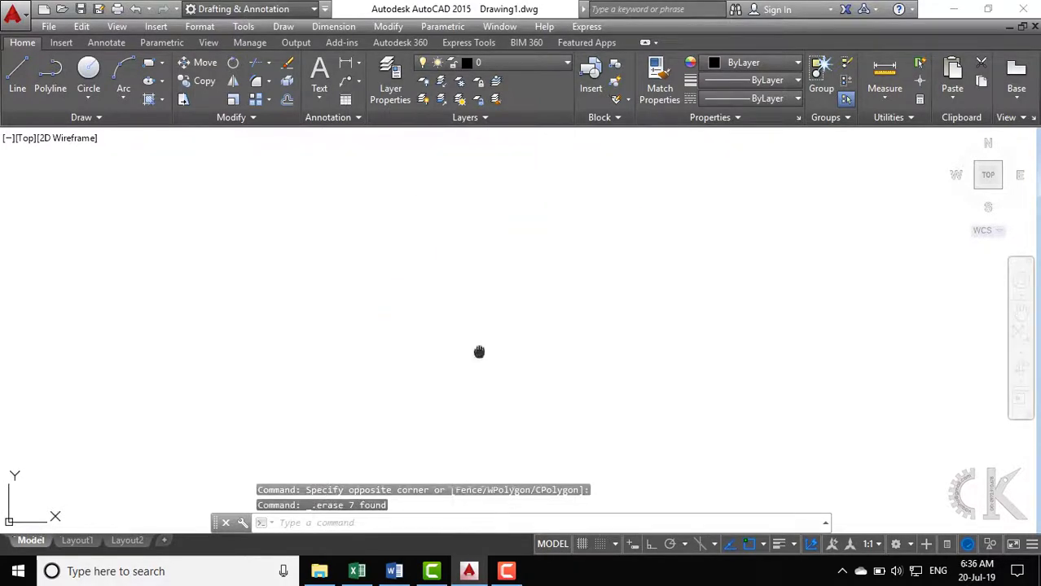
# - Draw a 100 by 100 square with RECTANG and centre it in view
pyautogui.write('r')
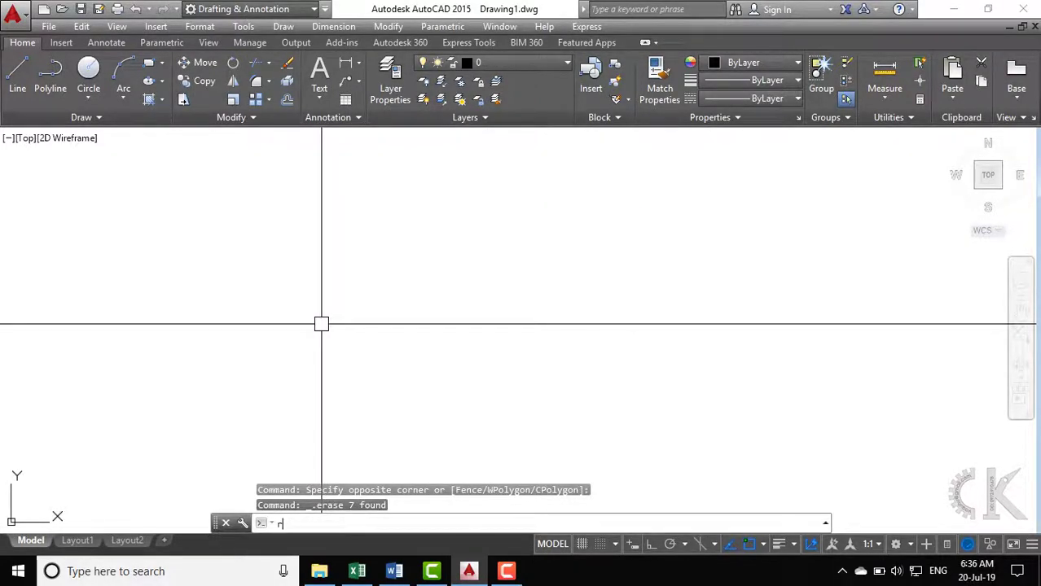
pyautogui.press('Return')
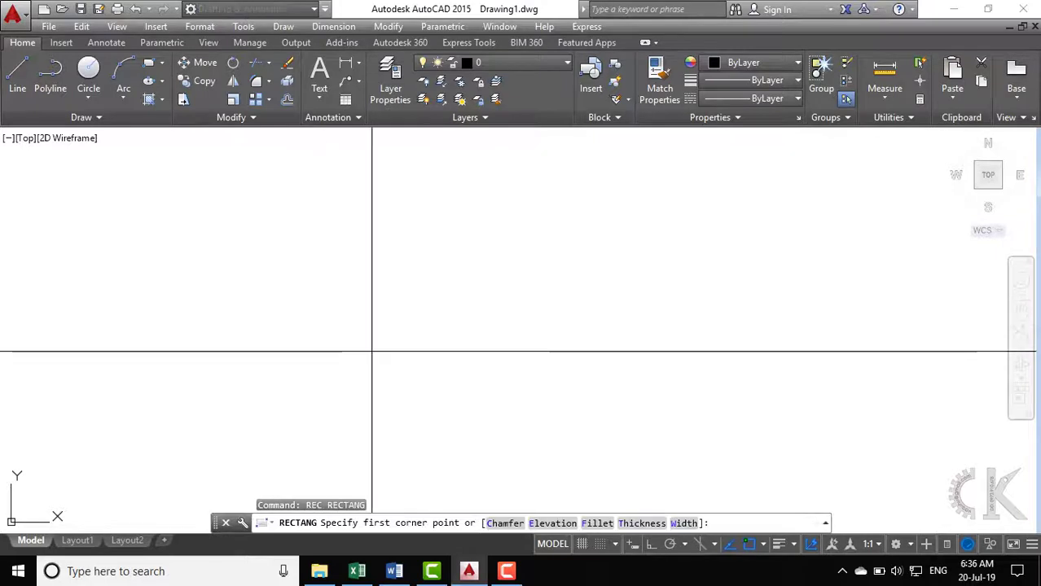
pyautogui.click(372, 352)
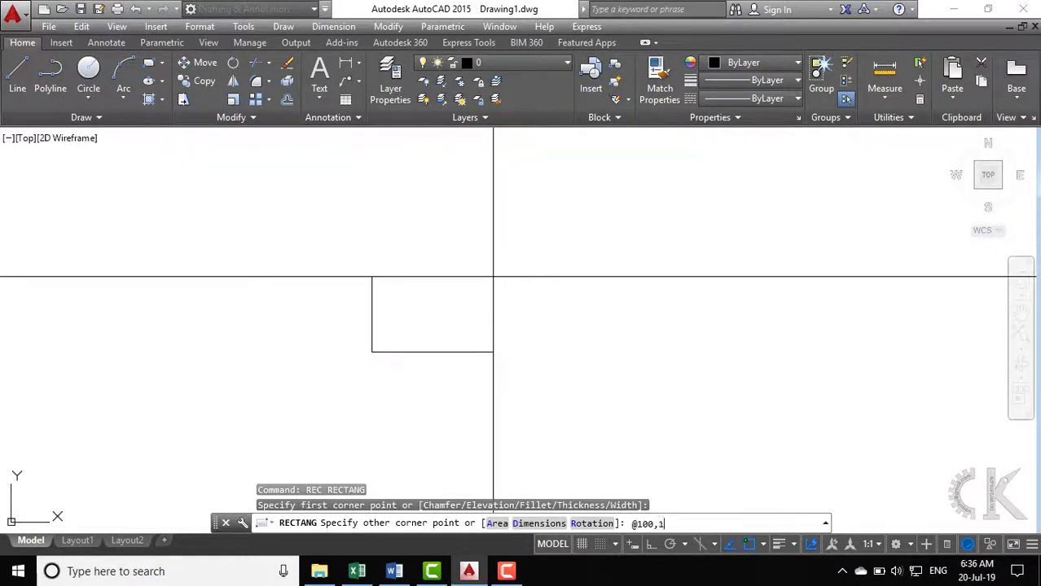
pyautogui.write('00')
pyautogui.press('Return')
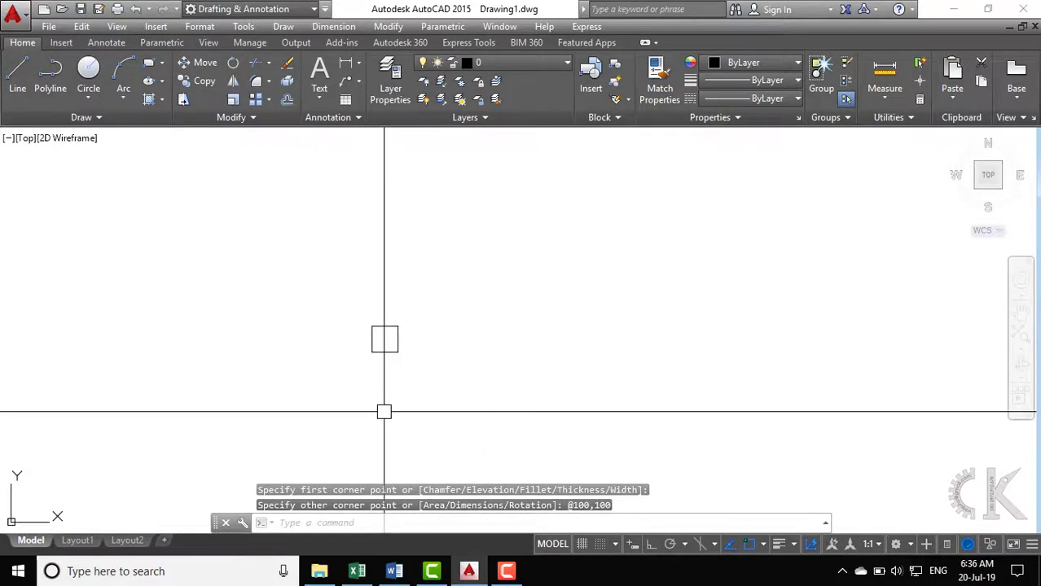
pyautogui.scroll(5, 388, 344)
pyautogui.moveTo(388, 343); pyautogui.dragTo(564, 327, button='middle')
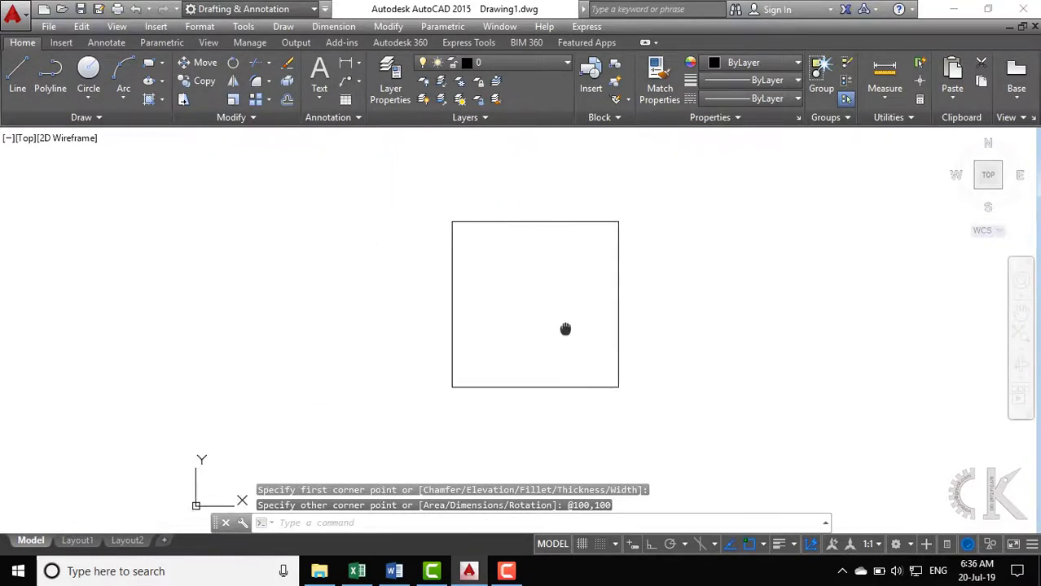
# - Draw radius-50 circles centred on the left and top edge midpoints
pyautogui.write('c')
pyautogui.press('Return')
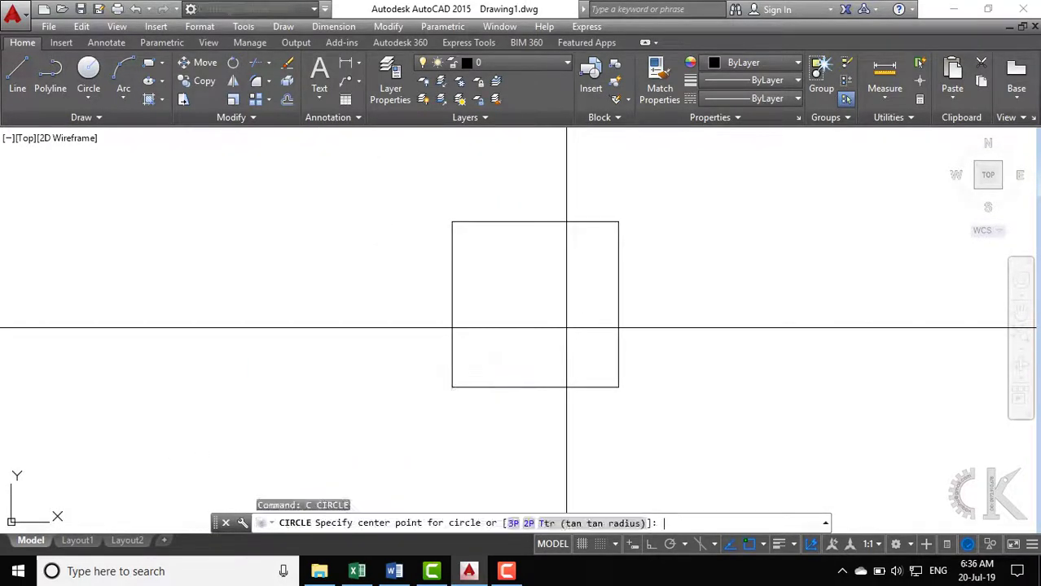
pyautogui.click(452, 305)
pyautogui.click(452, 221)
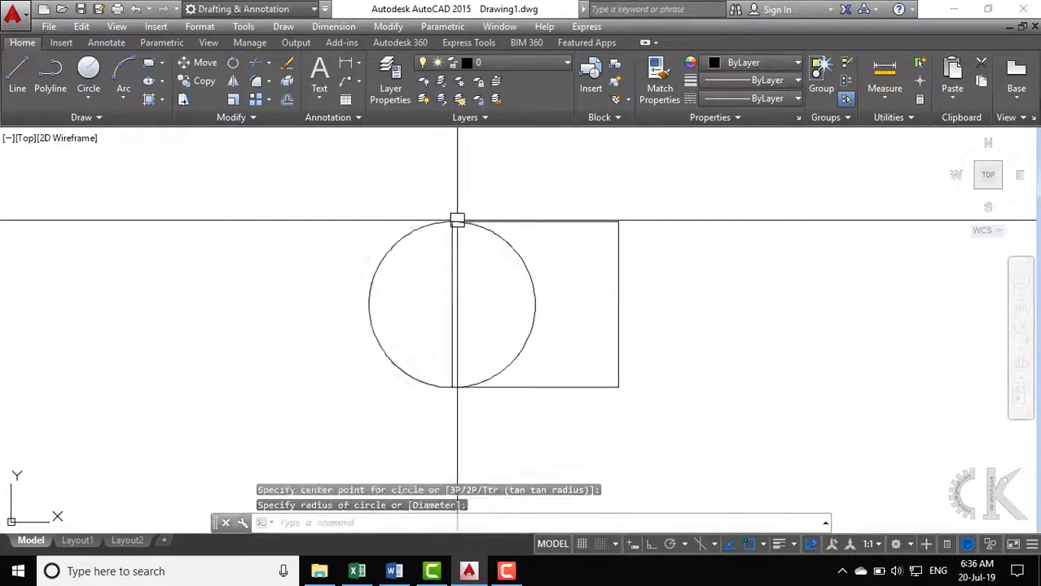
pyautogui.press('Return')
pyautogui.click(534, 221)
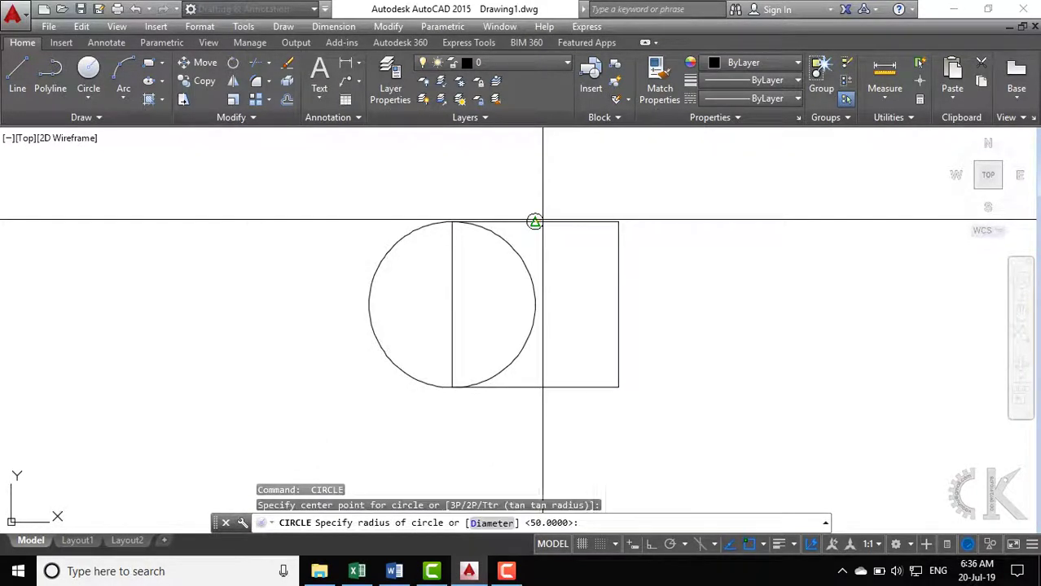
pyautogui.click(618, 222)
# - Add radius-50 circles on the right and bottom edge midpoints, then compare with the Word figure
pyautogui.press('Return')
pyautogui.click(618, 304)
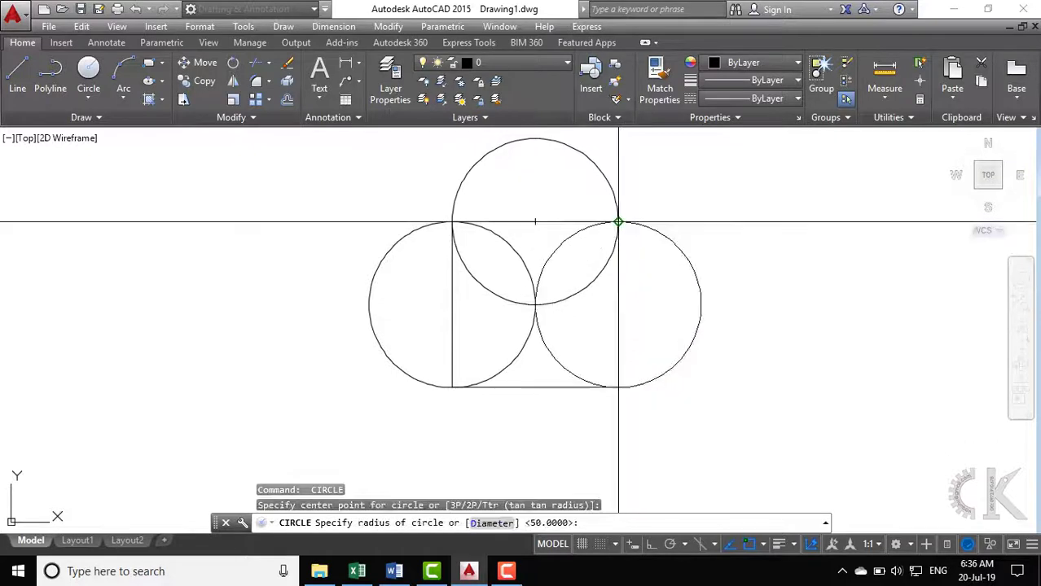
pyautogui.click(618, 222)
pyautogui.press('Return')
pyautogui.click(534, 388)
pyautogui.click(618, 387)
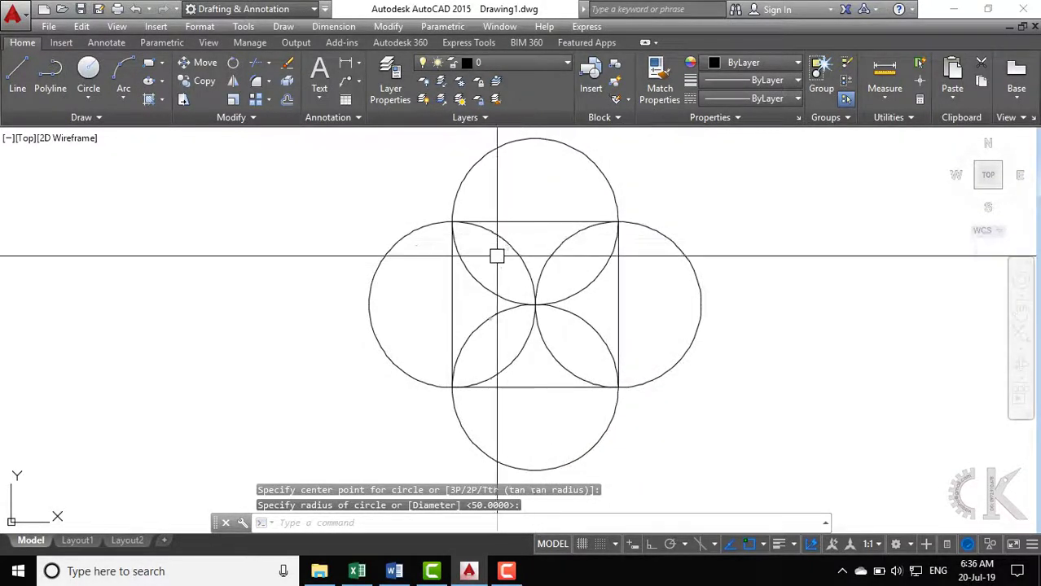
pyautogui.click(394, 570)
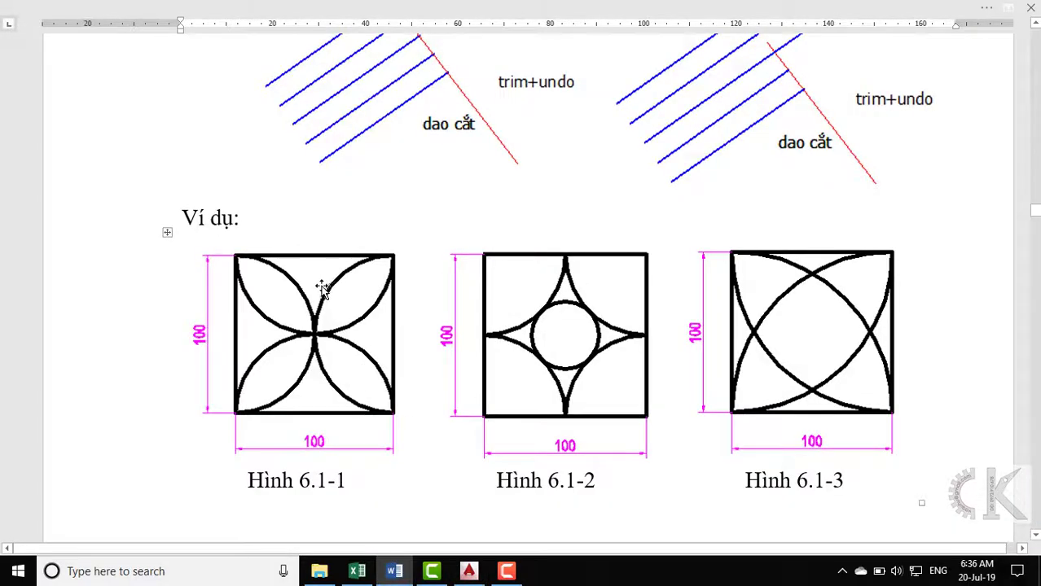
pyautogui.click(468, 571)
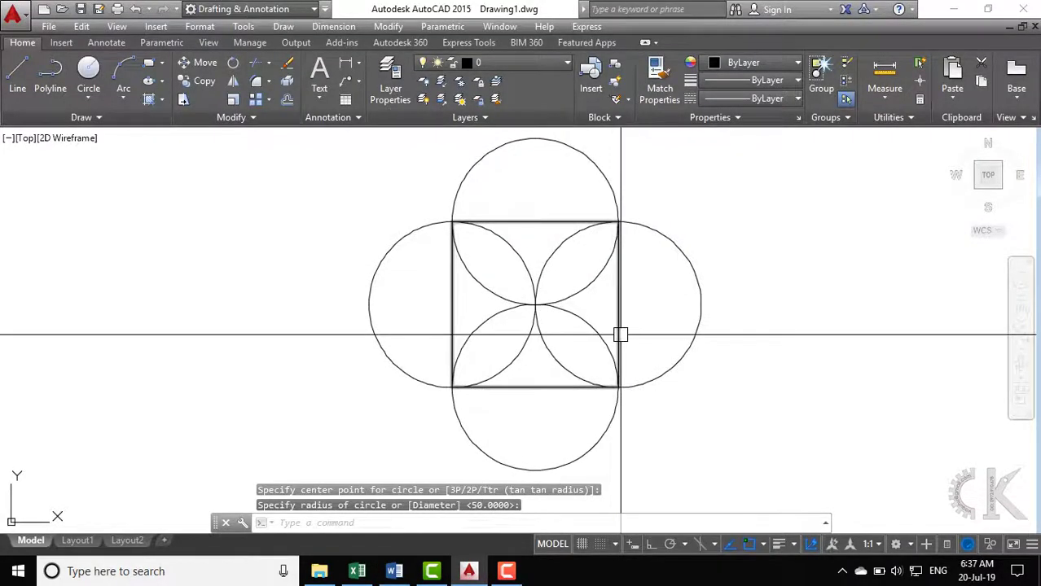
pyautogui.write('TR')
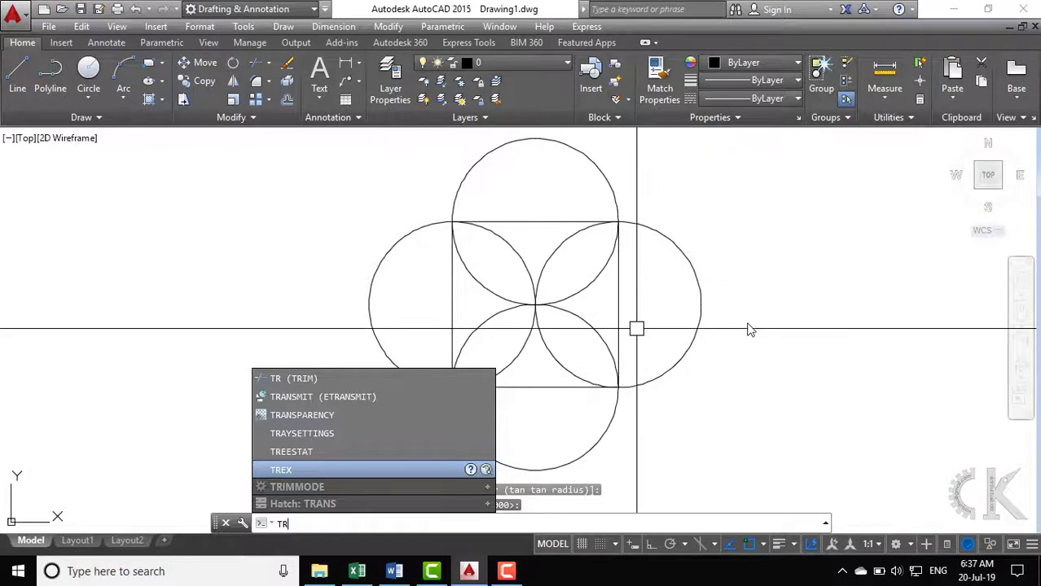
pyautogui.press('Return')
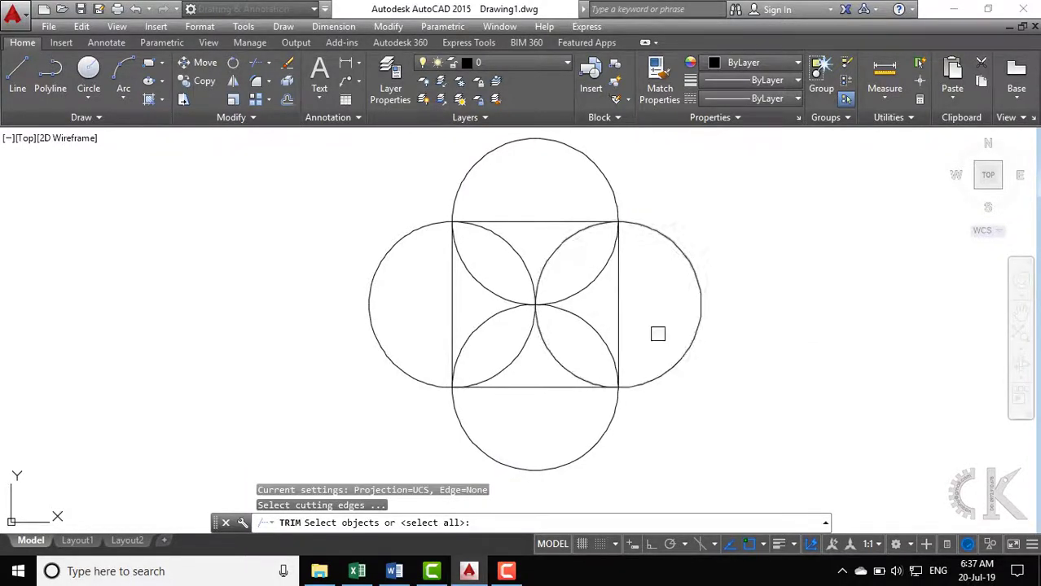
pyautogui.click(623, 304)
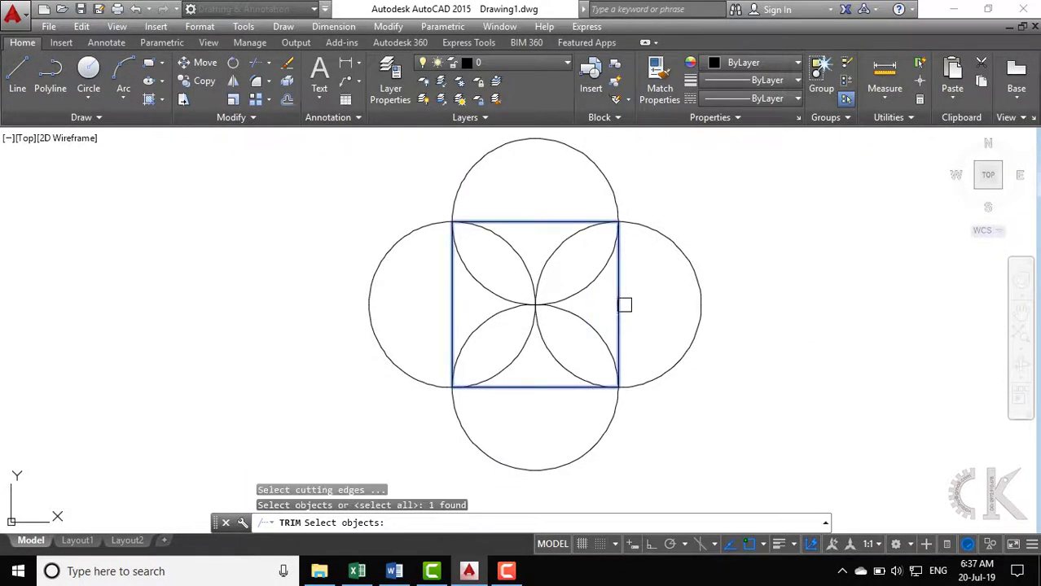
pyautogui.press('Return')
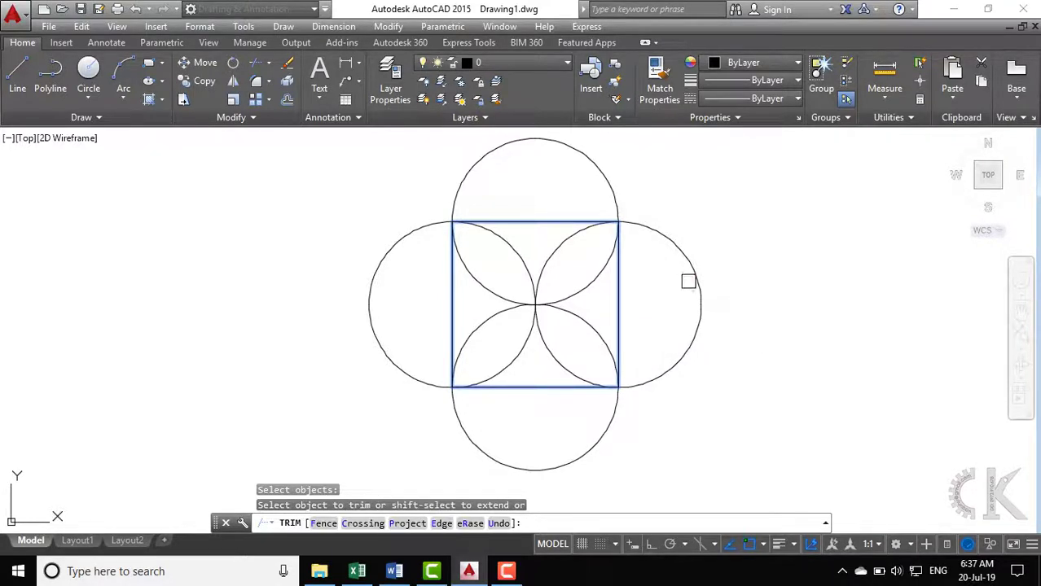
pyautogui.click(694, 275)
pyautogui.click(612, 194)
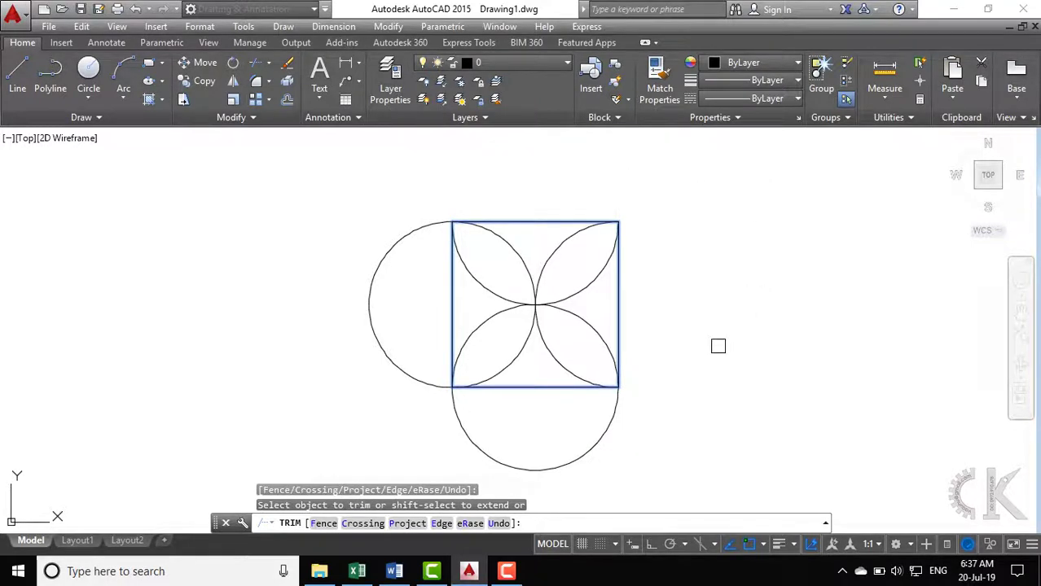
pyautogui.moveTo(519, 458); pyautogui.dragTo(470, 439)
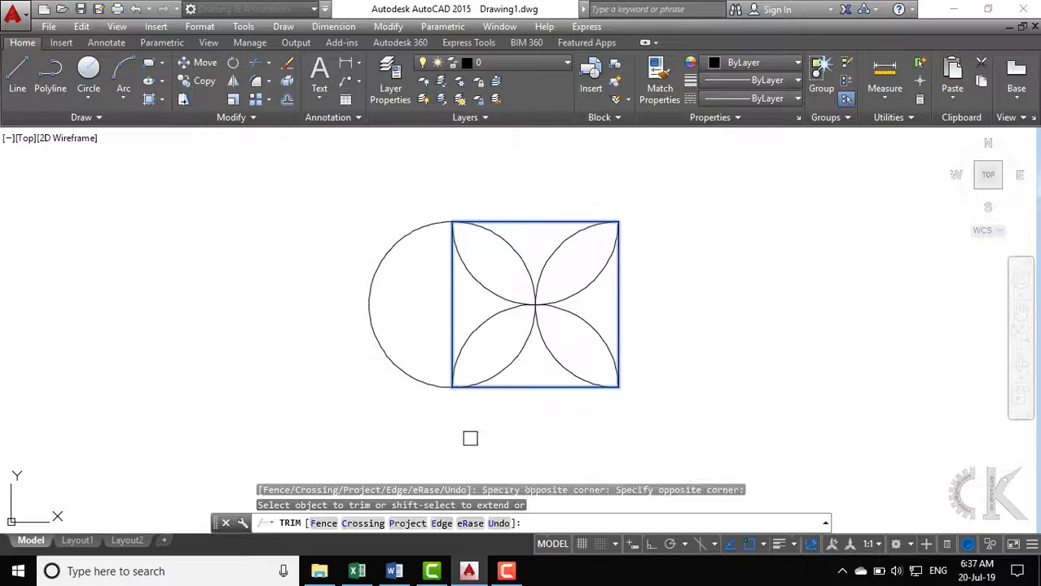
pyautogui.click(404, 376)
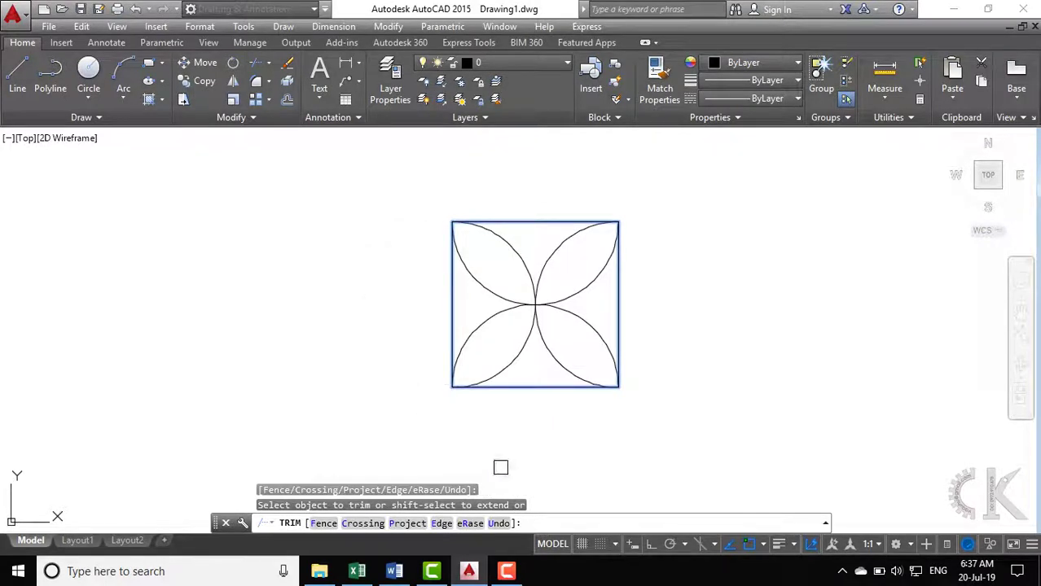
pyautogui.press('Return')
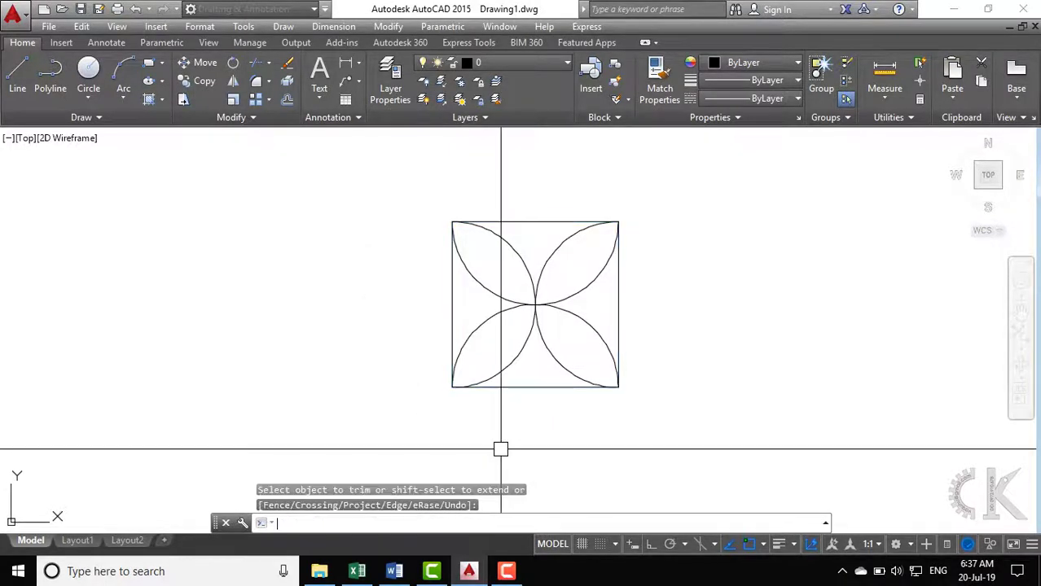
pyautogui.hotkey('ctrl', 'z')
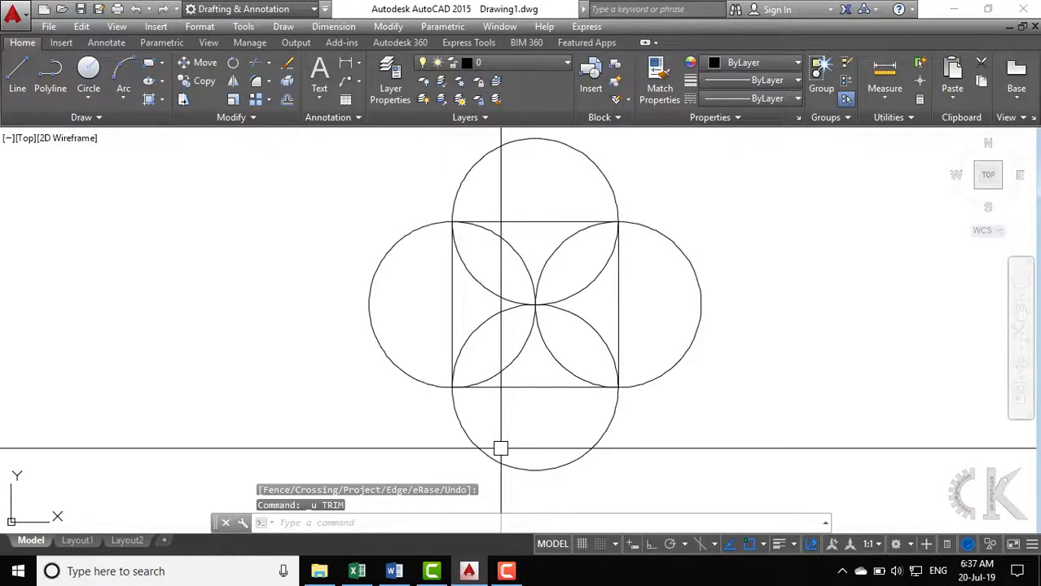
# - Start TRIM with the square selected as the cutting edge
pyautogui.write('t')
pyautogui.press('Return')
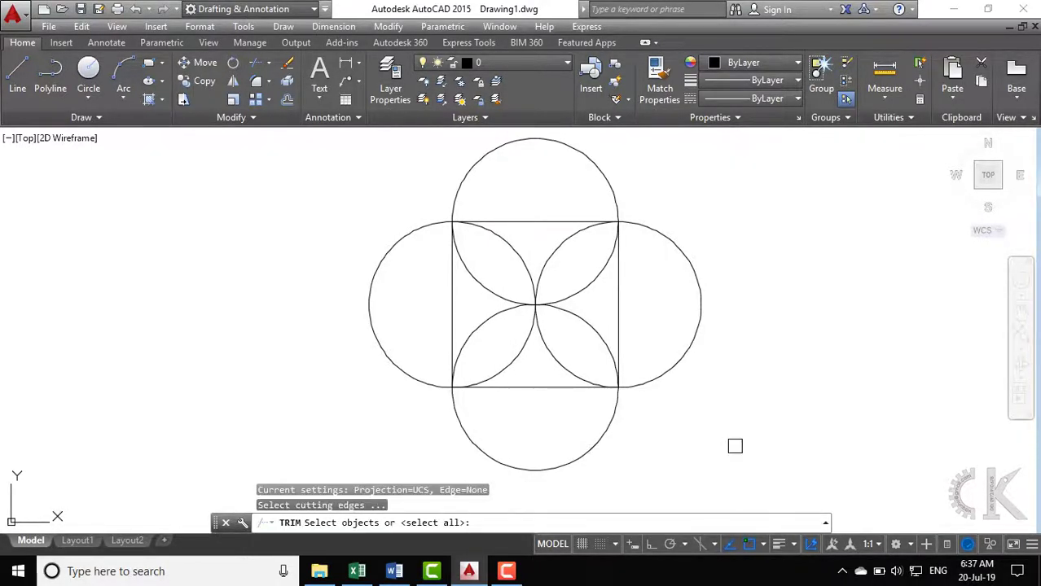
pyautogui.click(620, 308)
pyautogui.press('Return')
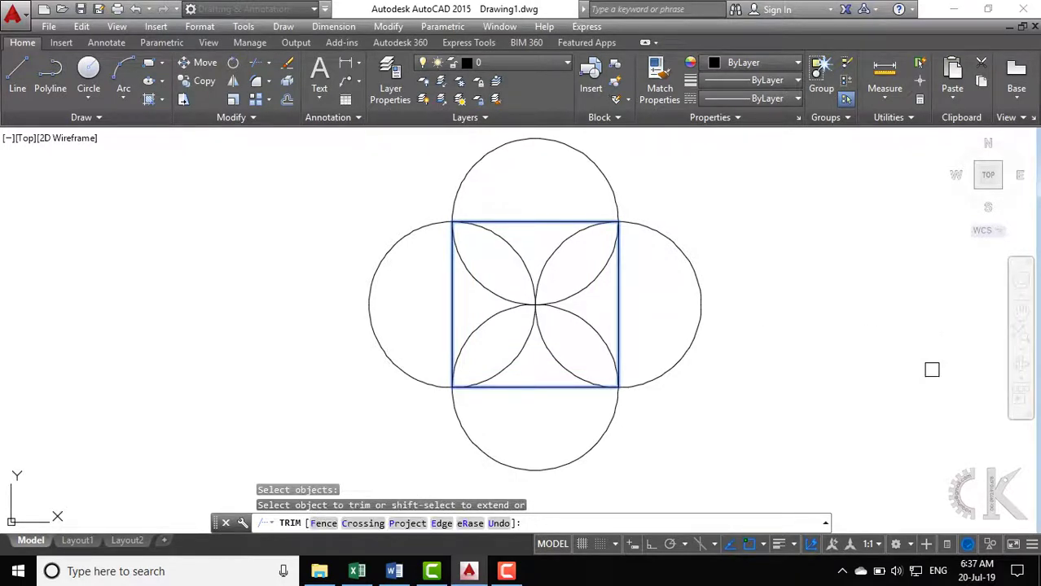
# - Run a Fence across all four circles' outer arcs to trim them away at once
pyautogui.click(317, 524)
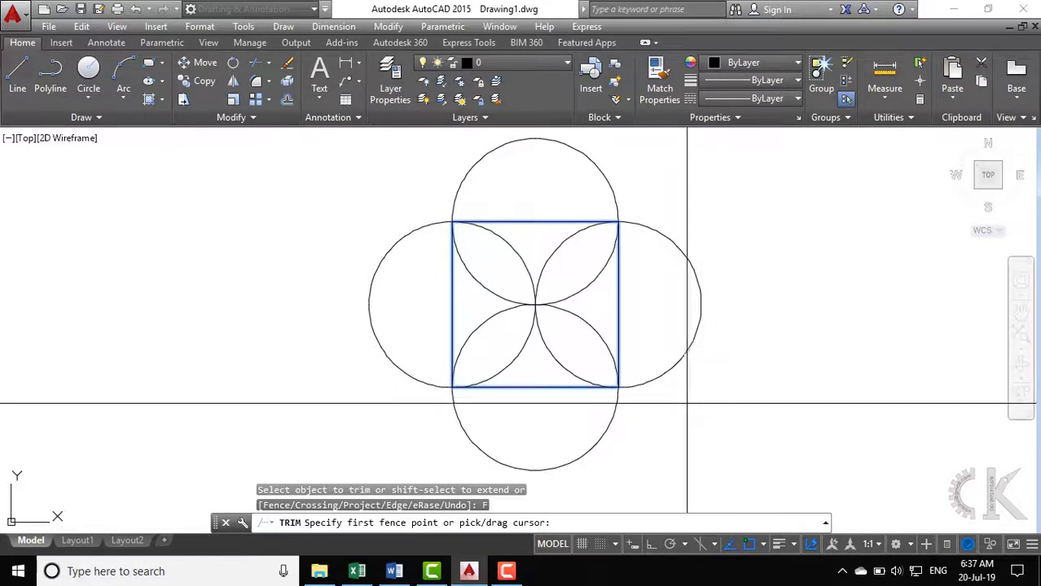
pyautogui.click(683, 406)
pyautogui.click(640, 181)
pyautogui.click(384, 199)
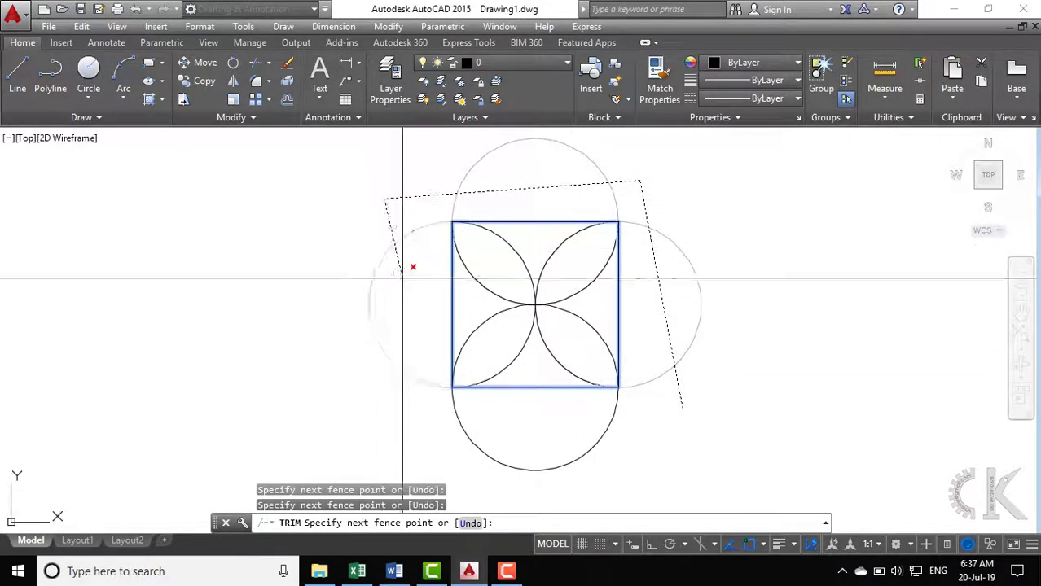
pyautogui.click(402, 342)
pyautogui.click(518, 436)
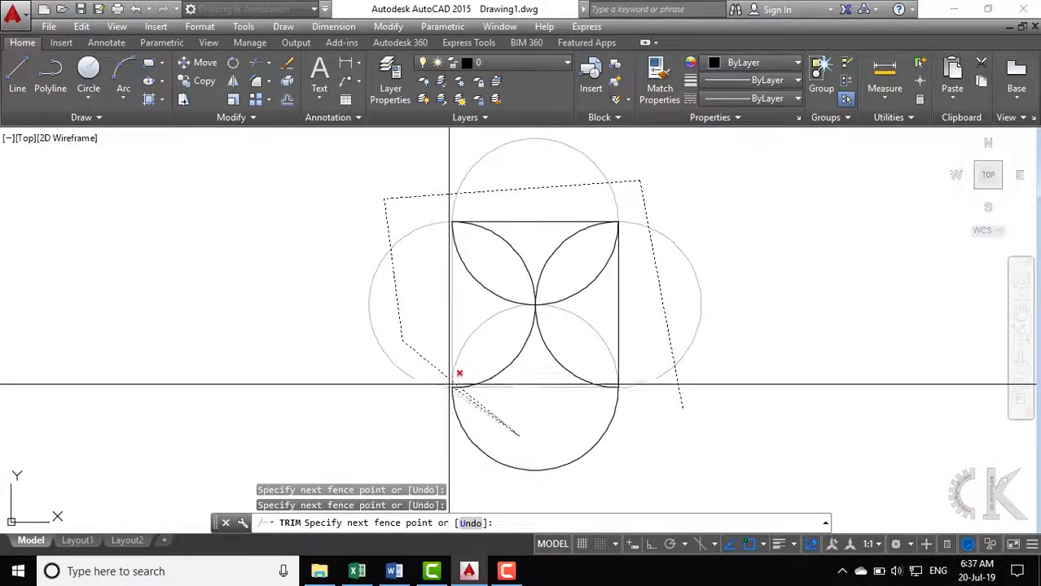
pyautogui.click(470, 523)
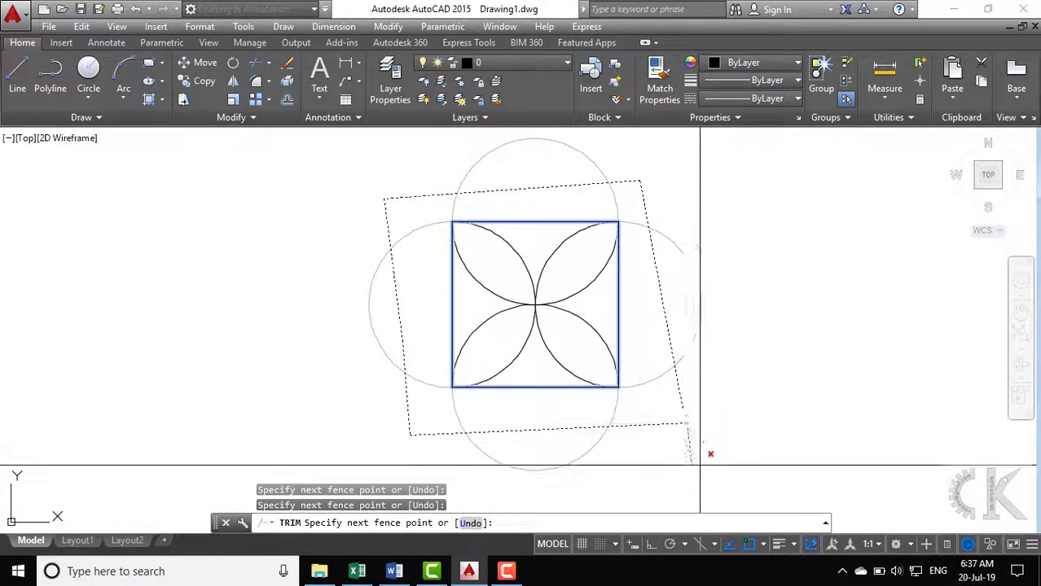
pyautogui.press('Return')
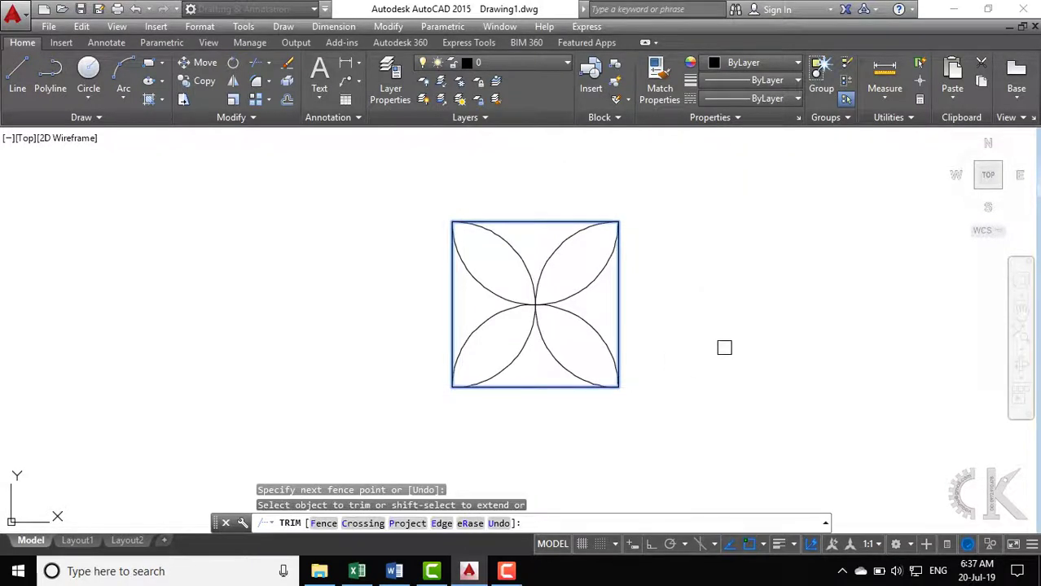
pyautogui.press('Return')
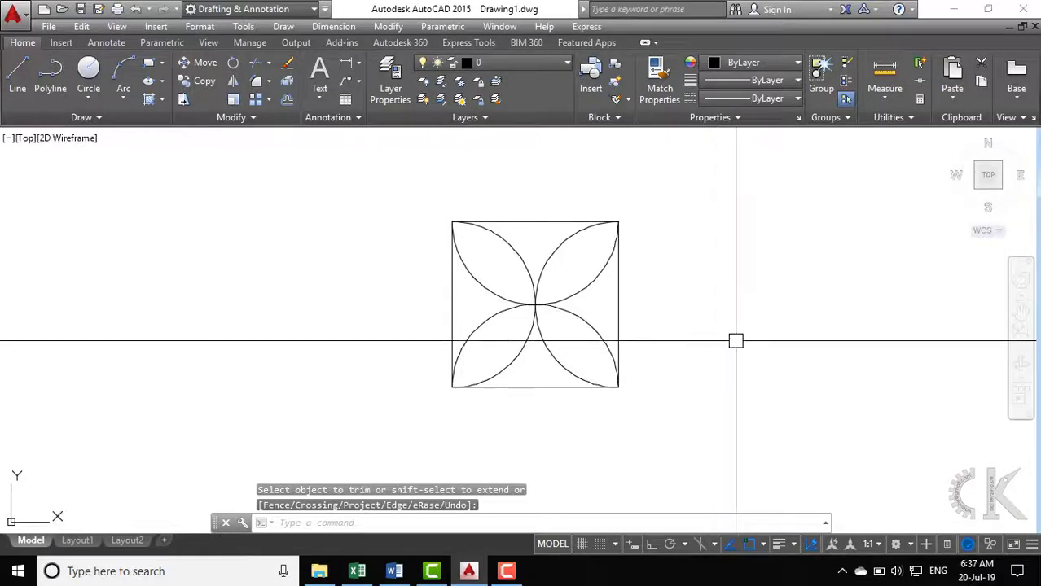
pyautogui.moveTo(735, 341); pyautogui.dragTo(507, 353, button='middle')
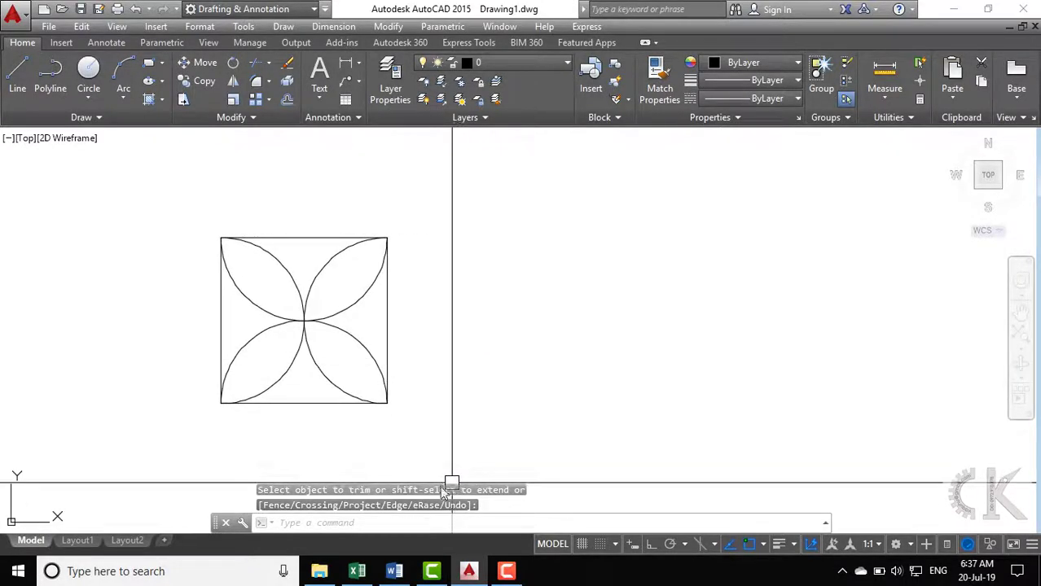
pyautogui.click(394, 571)
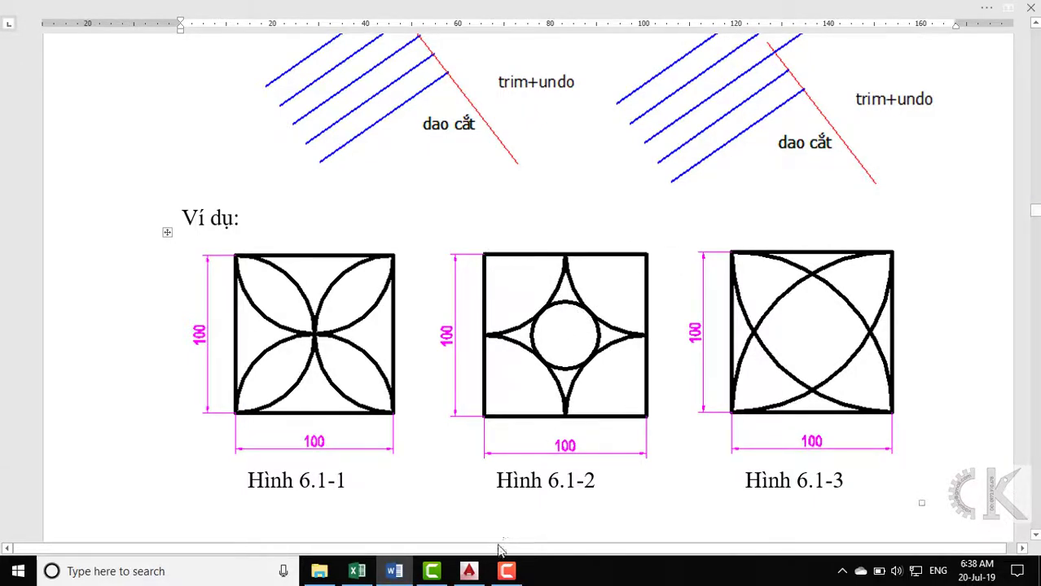
pyautogui.click(469, 571)
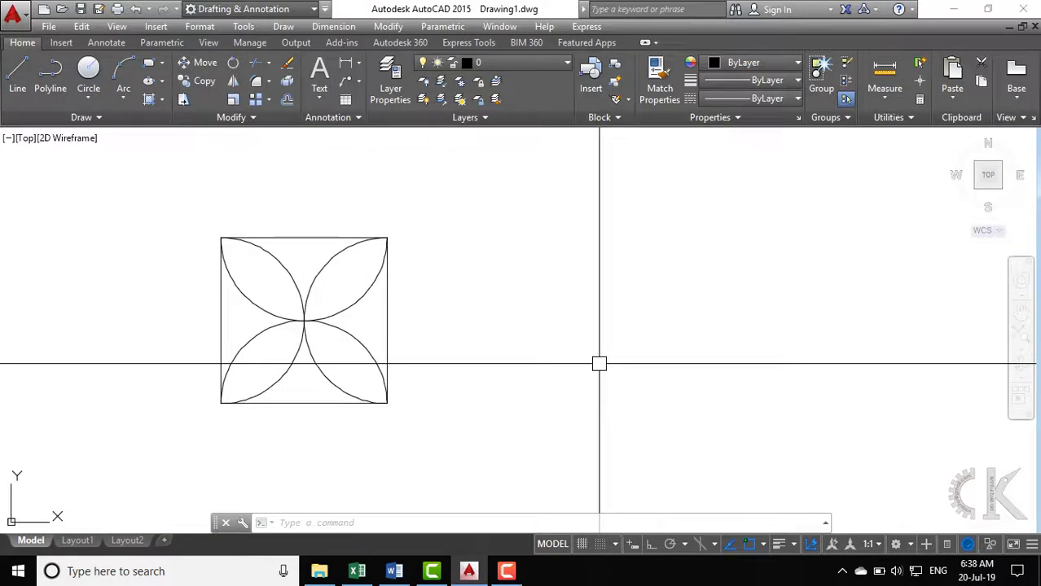
# - Draw a second 100 by 100 square to the right of the flower
pyautogui.write('rec')
pyautogui.press('Return')
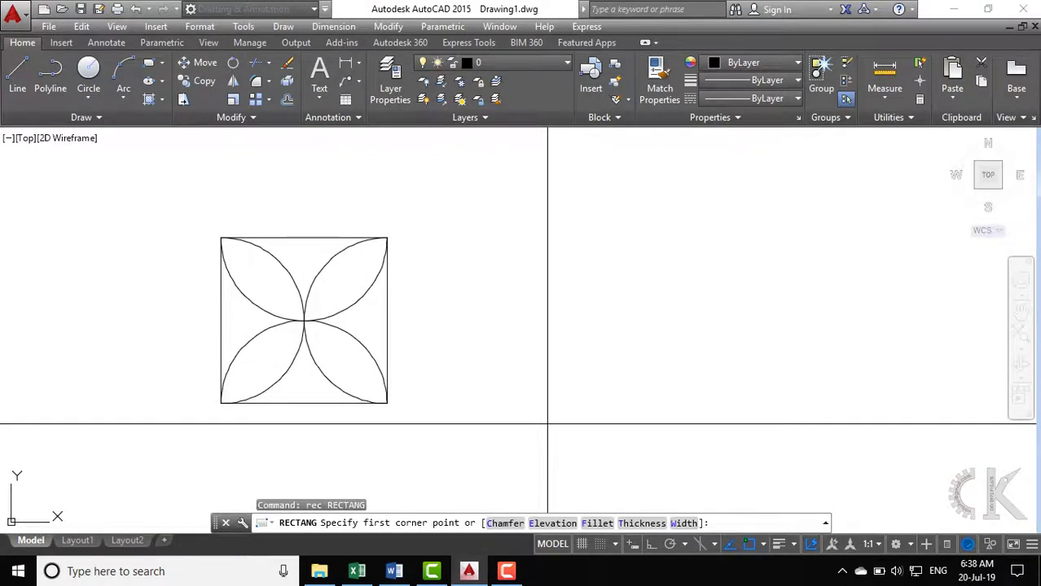
pyautogui.click(547, 423)
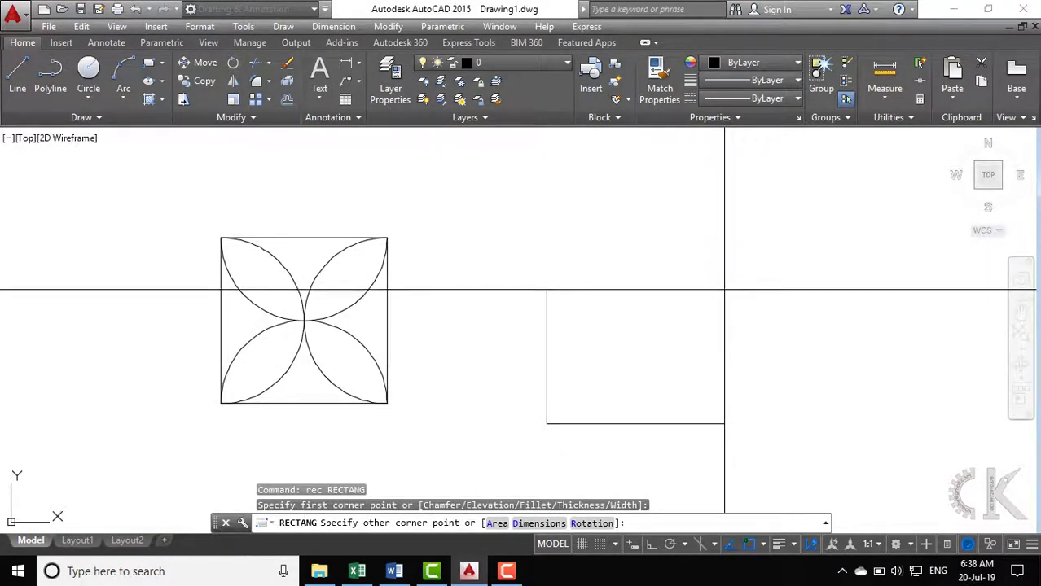
pyautogui.write('@100,100')
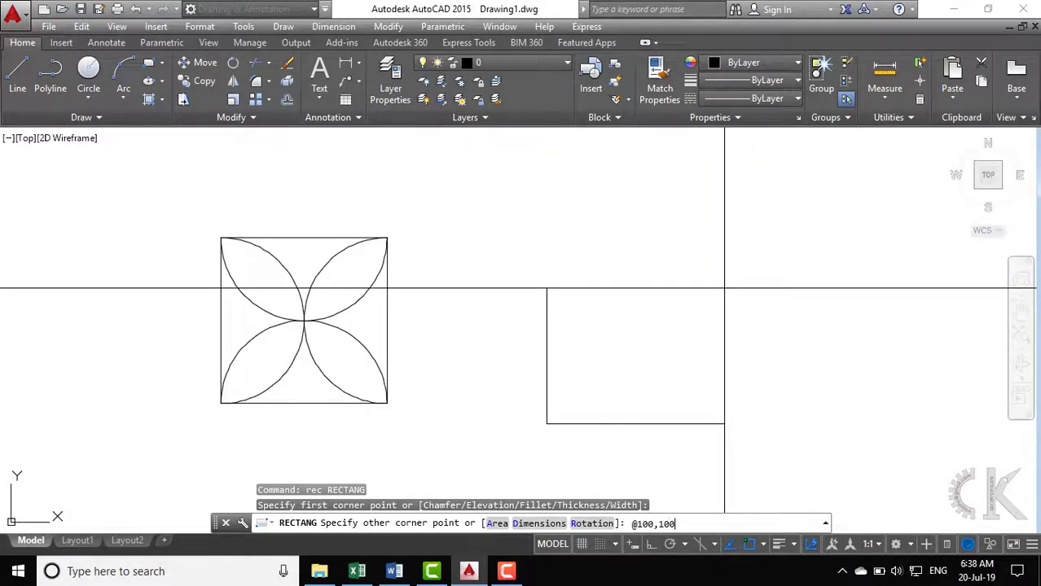
pyautogui.press('Return')
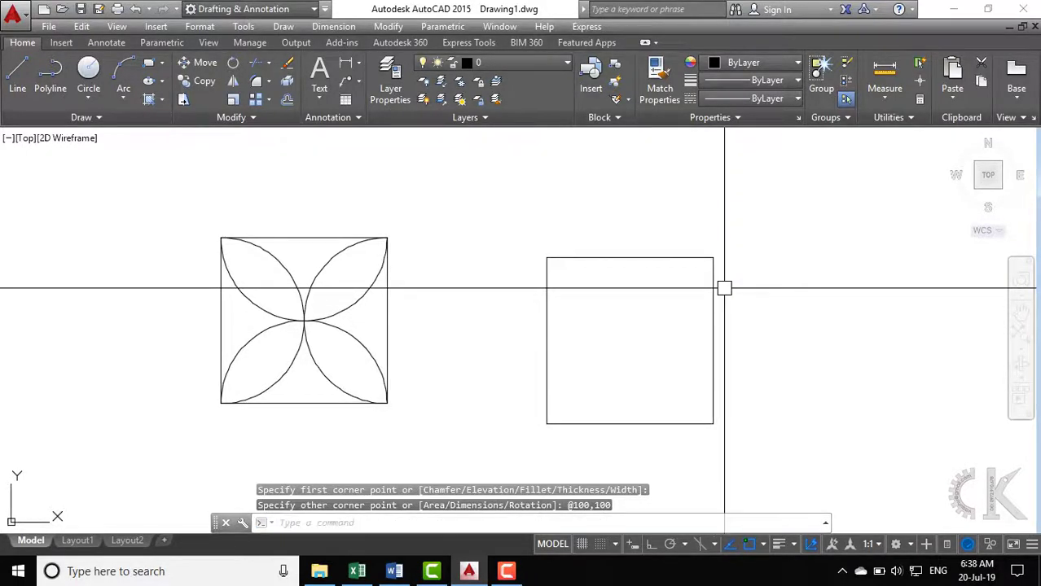
# - Draw radius-50 circles centred on the square's top-left and top-right corners
pyautogui.write('c')
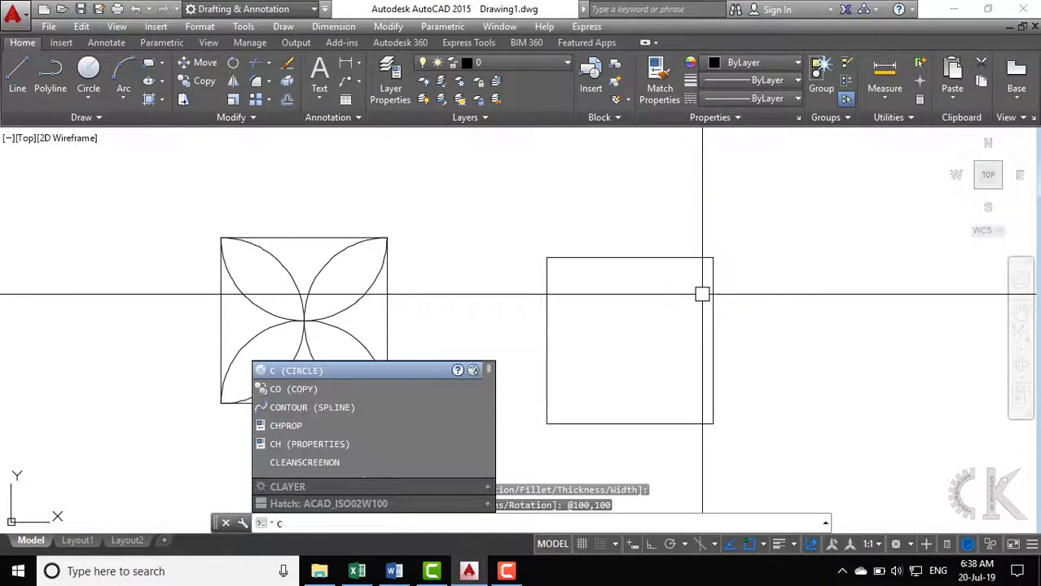
pyautogui.press('Return')
pyautogui.click(547, 258)
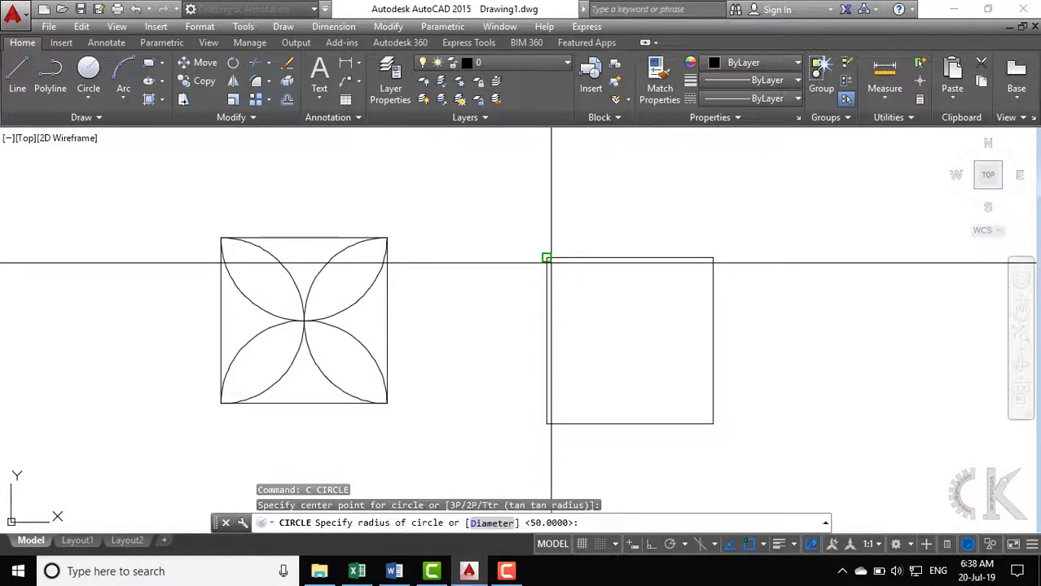
pyautogui.click(627, 259)
pyautogui.press('Return')
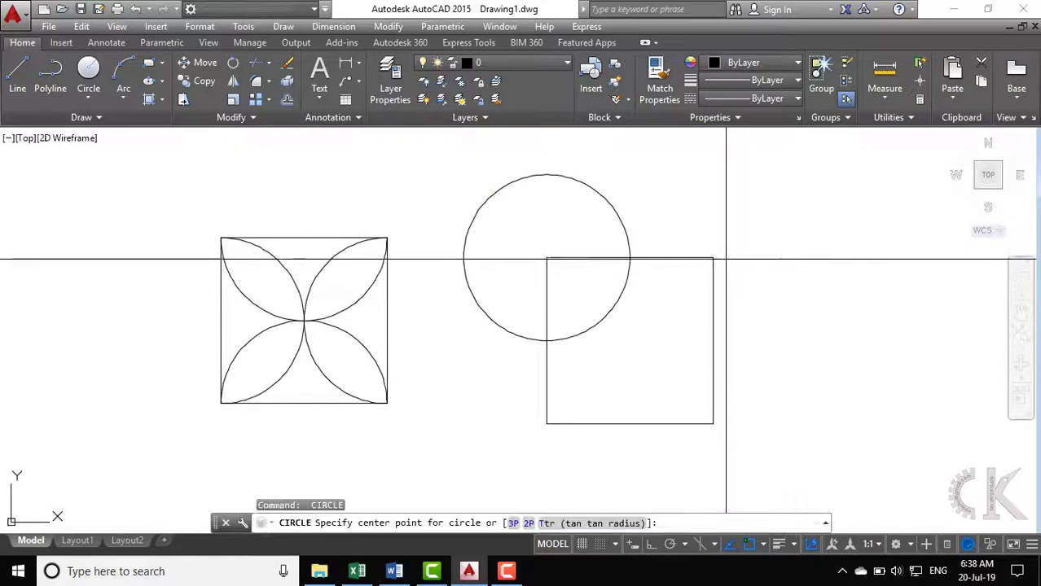
pyautogui.click(712, 258)
pyautogui.click(629, 258)
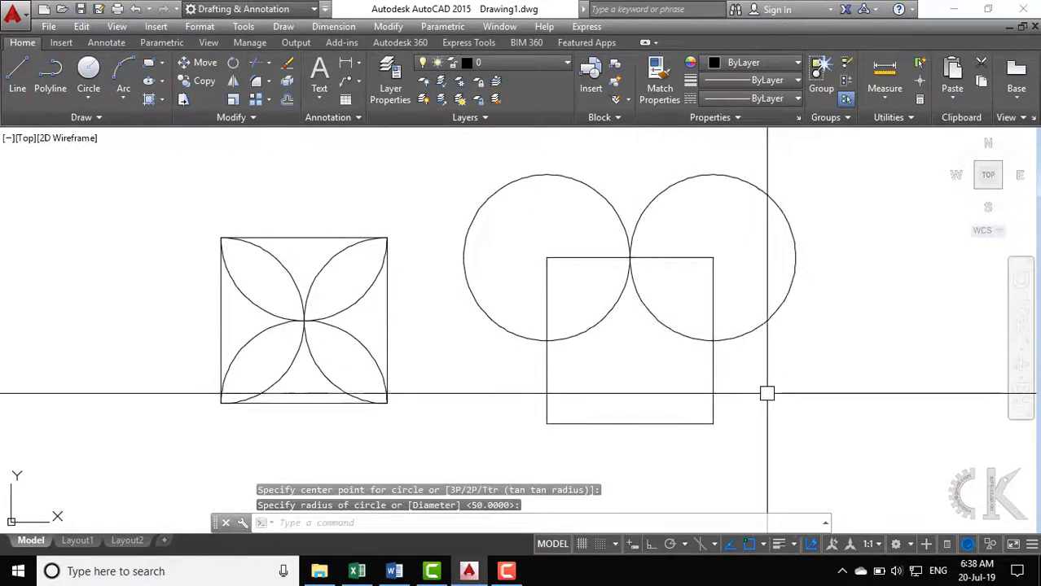
# - Add radius-50 circles centred on the bottom-right and bottom-left corners
pyautogui.press('Return')
pyautogui.click(712, 424)
pyautogui.click(629, 424)
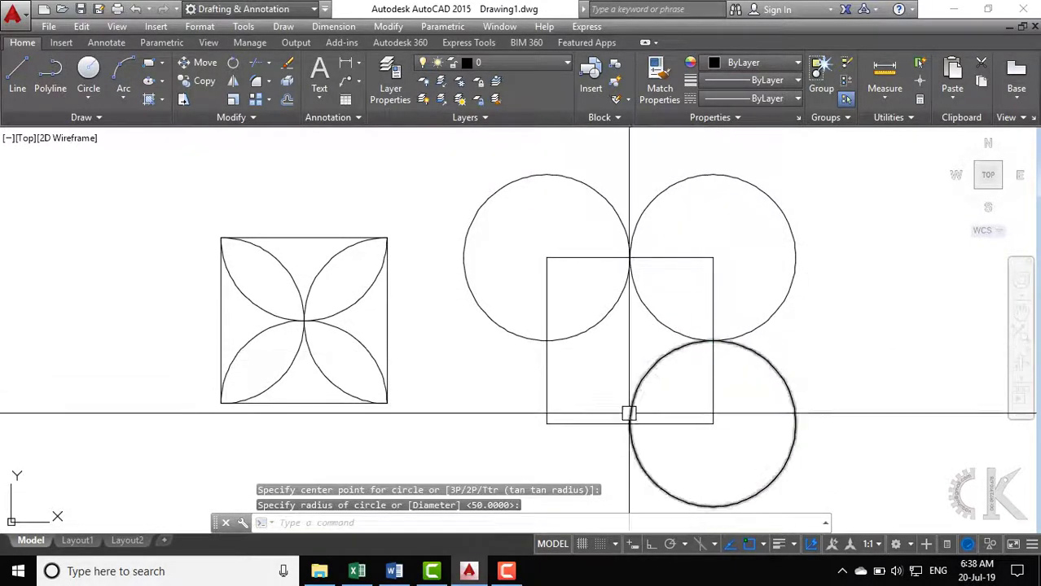
pyautogui.press('Return')
pyautogui.click(547, 423)
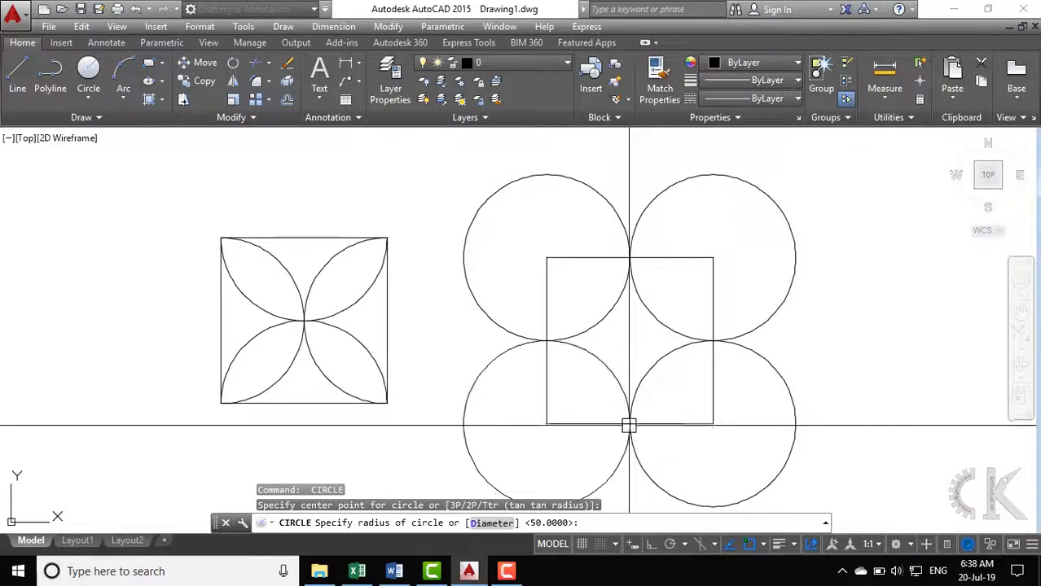
pyautogui.click(630, 423)
pyautogui.moveTo(678, 356); pyautogui.dragTo(616, 320, button='middle')
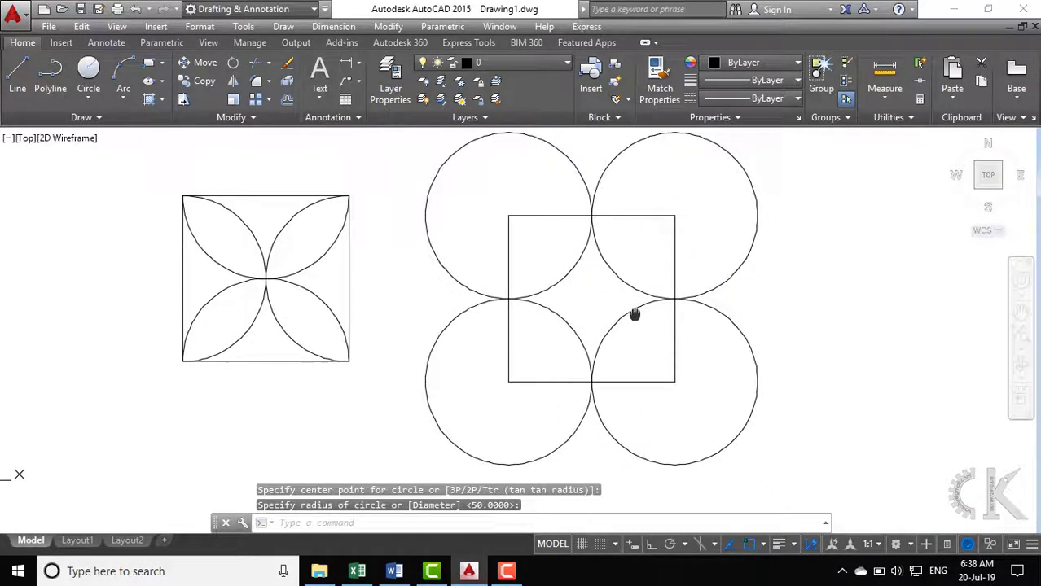
# - Use Circle Tan, Tan, Tan on three corner circles to place the small centre circle
pyautogui.click(90, 98)
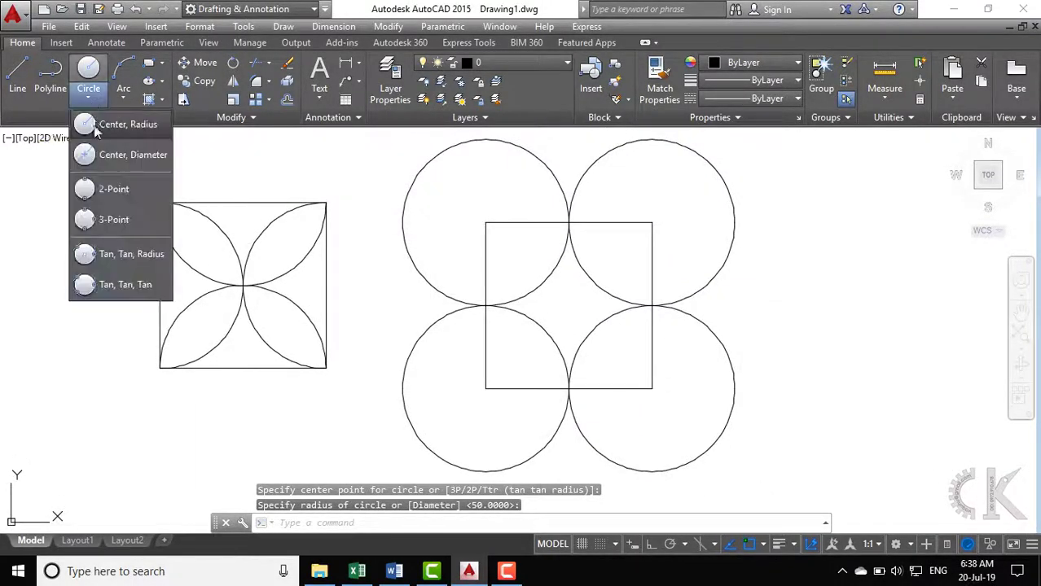
pyautogui.click(112, 285)
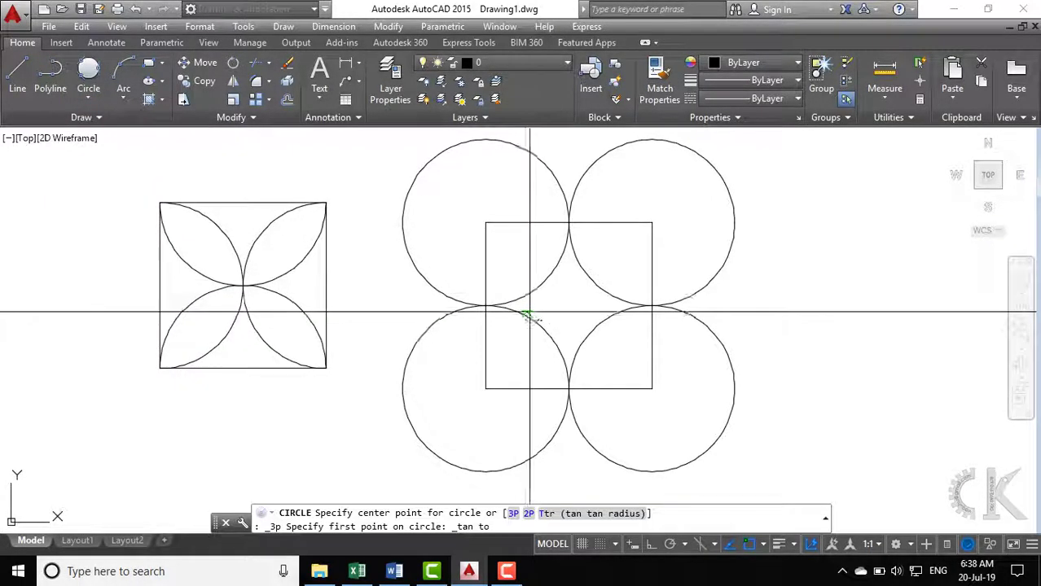
pyautogui.click(548, 274)
pyautogui.click(591, 279)
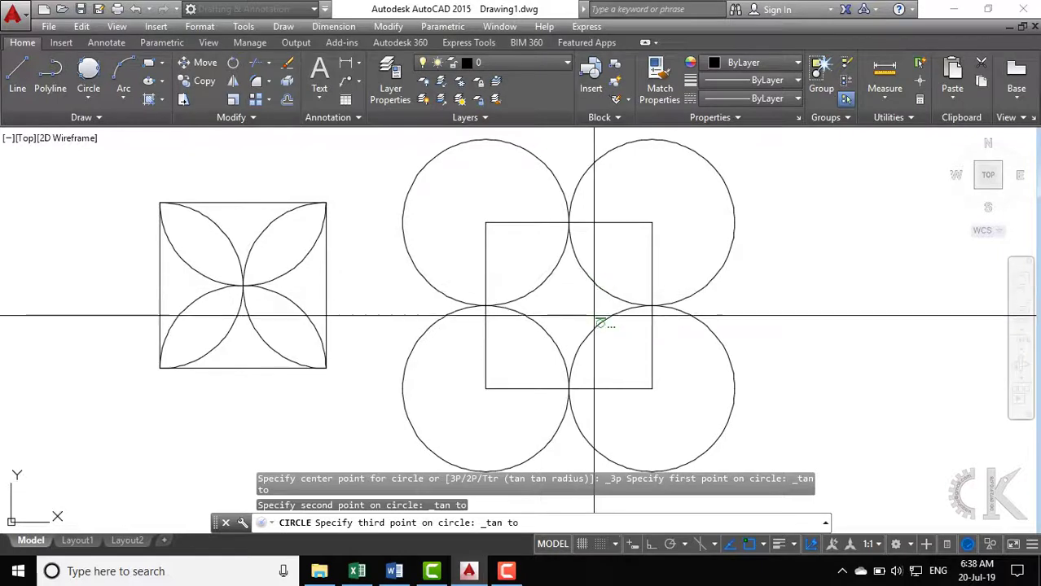
pyautogui.click(597, 318)
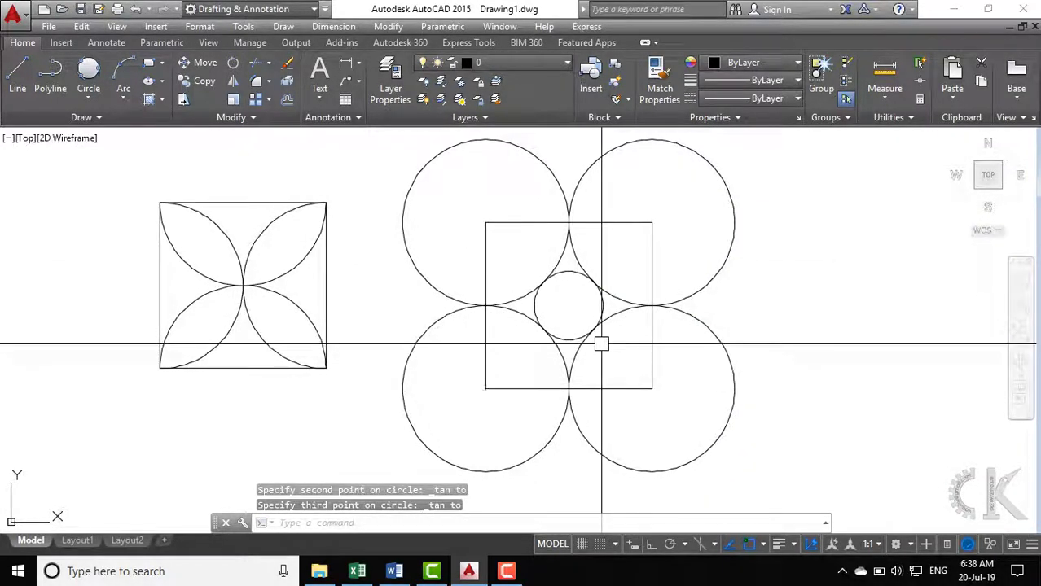
# - Trim the four corner circles' outer parts at the square, forming a four-point star around the centre circle
pyautogui.write('tr')
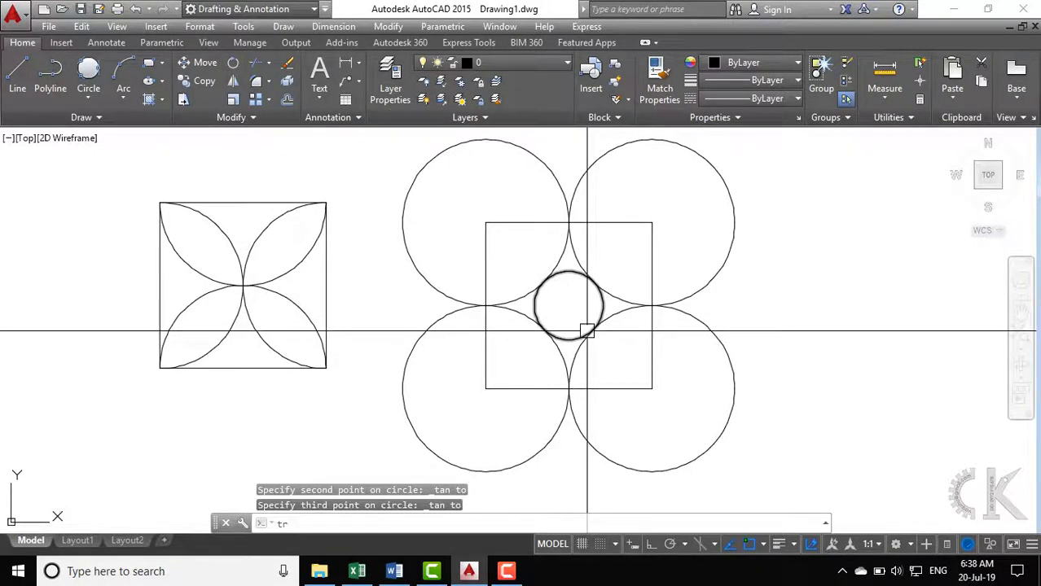
pyautogui.press('Return')
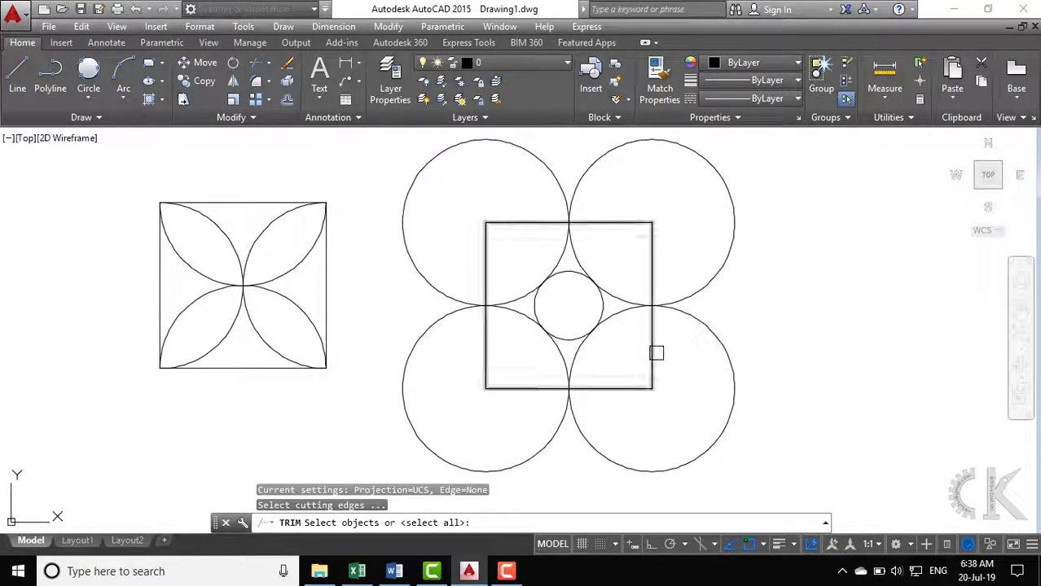
pyautogui.click(652, 350)
pyautogui.press('Return')
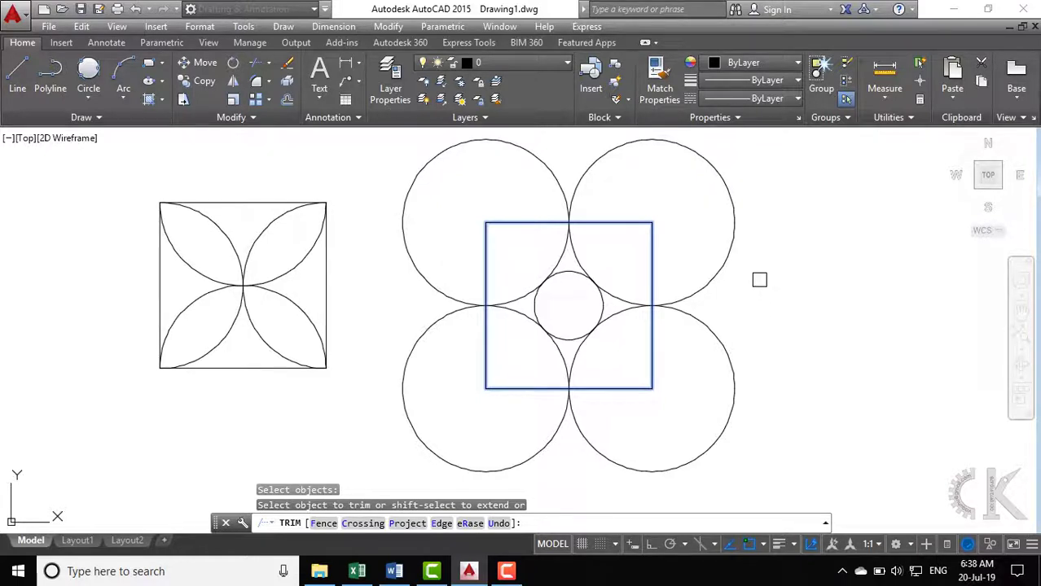
pyautogui.click(723, 340)
pyautogui.click(707, 281)
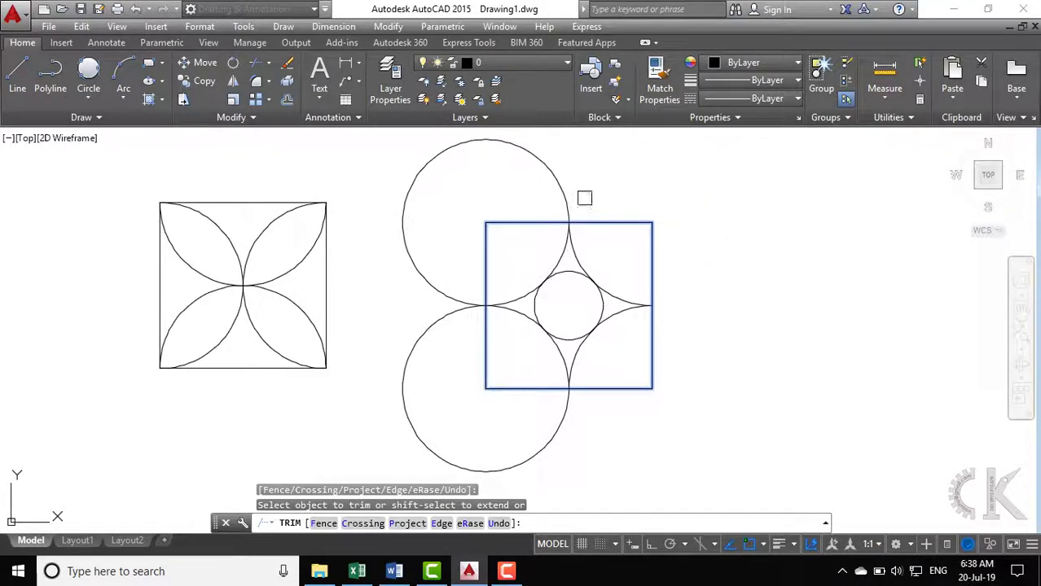
pyautogui.click(563, 192)
pyautogui.click(410, 348)
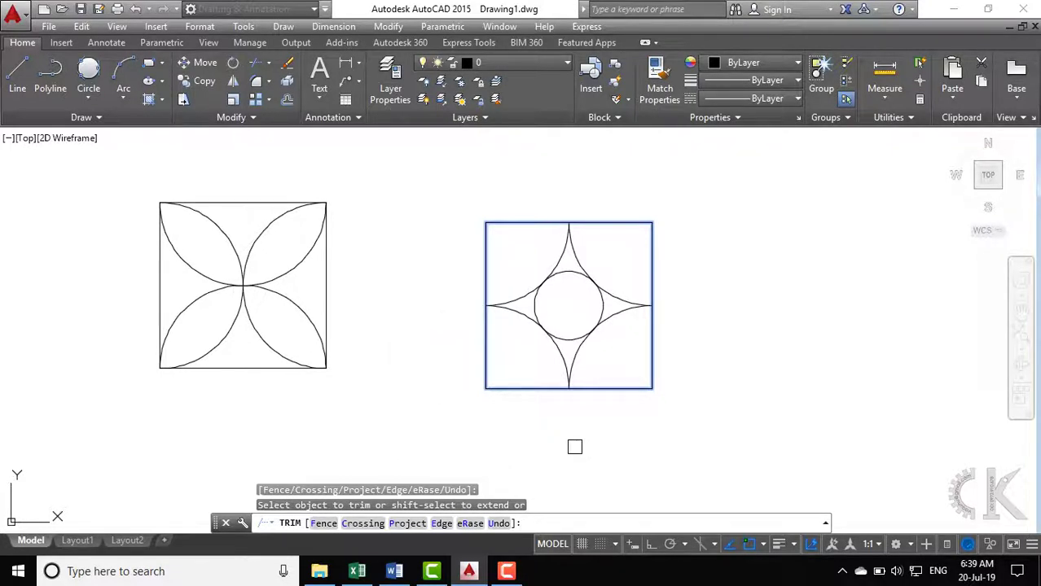
pyautogui.press('Return')
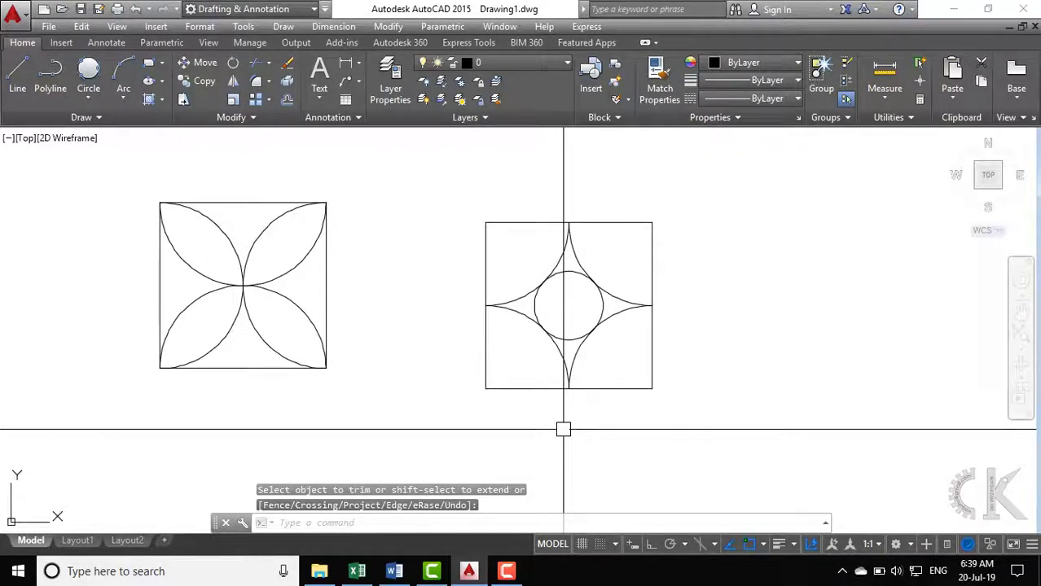
# - Undo the star trim and centre circle to restore the four full corner circles
pyautogui.hotkey('ctrl', 'z')
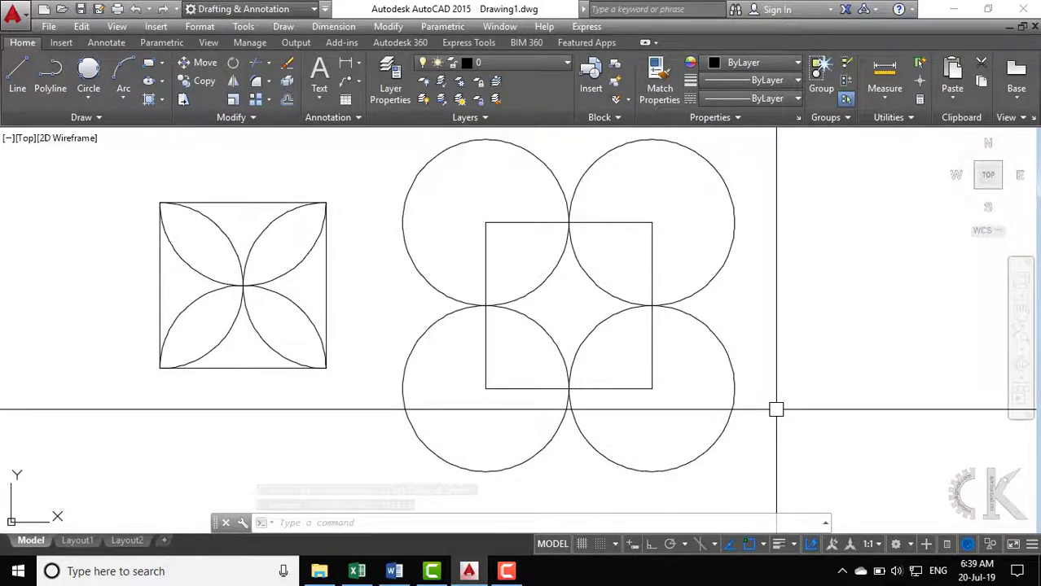
pyautogui.write('tr')
pyautogui.press('Return')
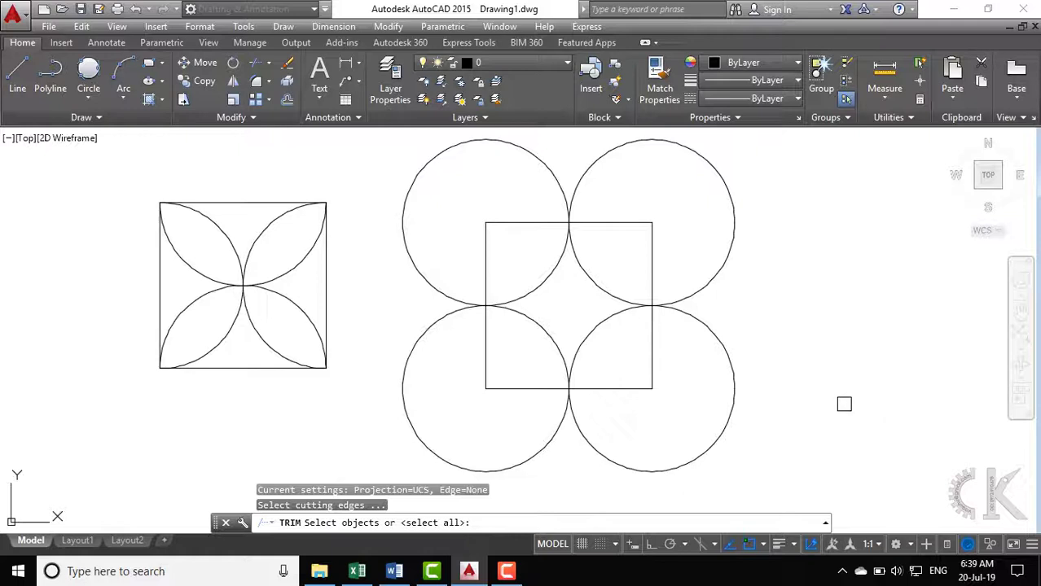
# - Trim the four circles' arcs outside the second square, leaving a concave four-point star
pyautogui.press('Return')
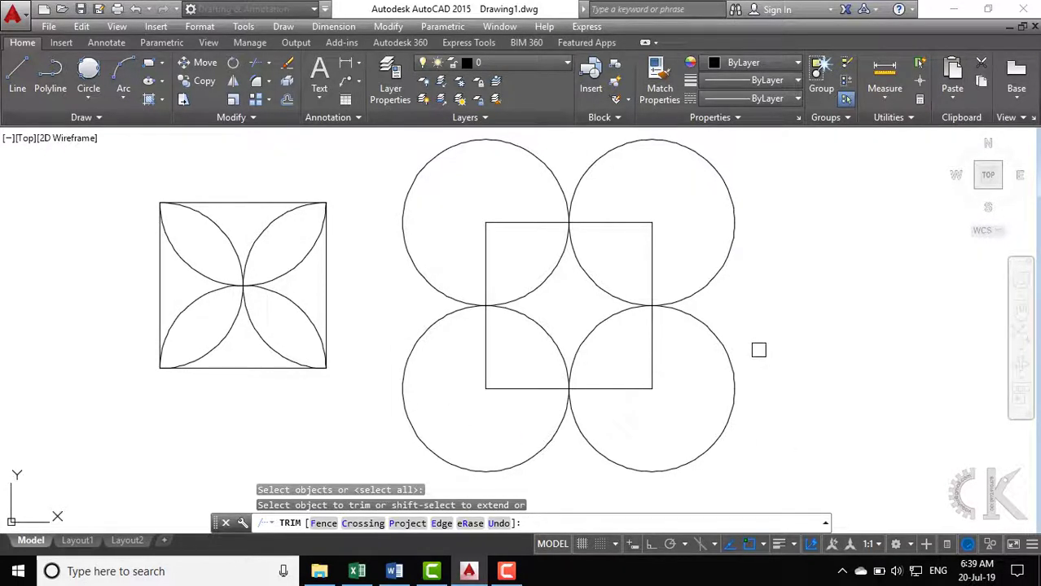
pyautogui.click(726, 337)
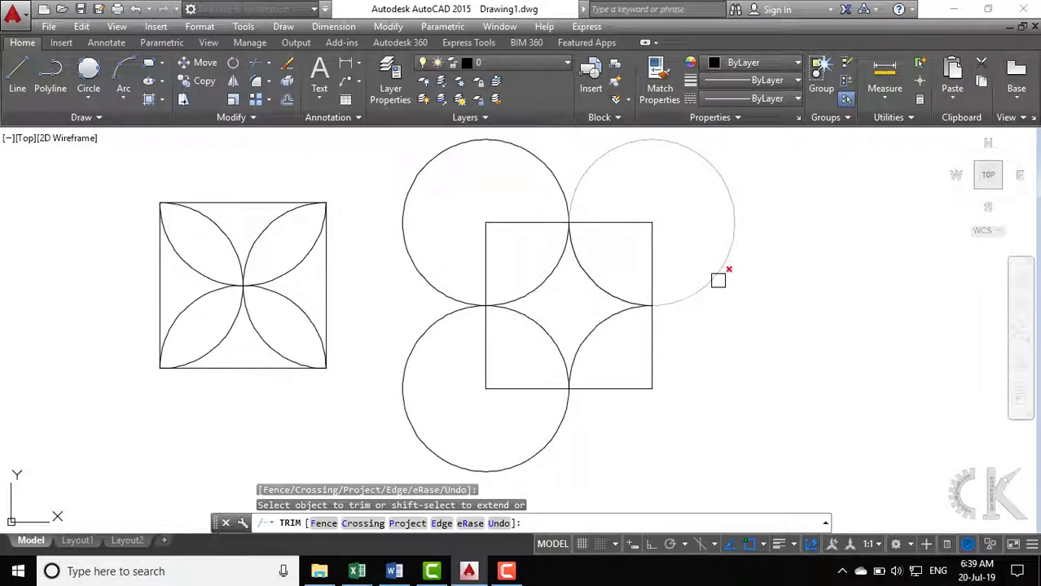
pyautogui.click(717, 280)
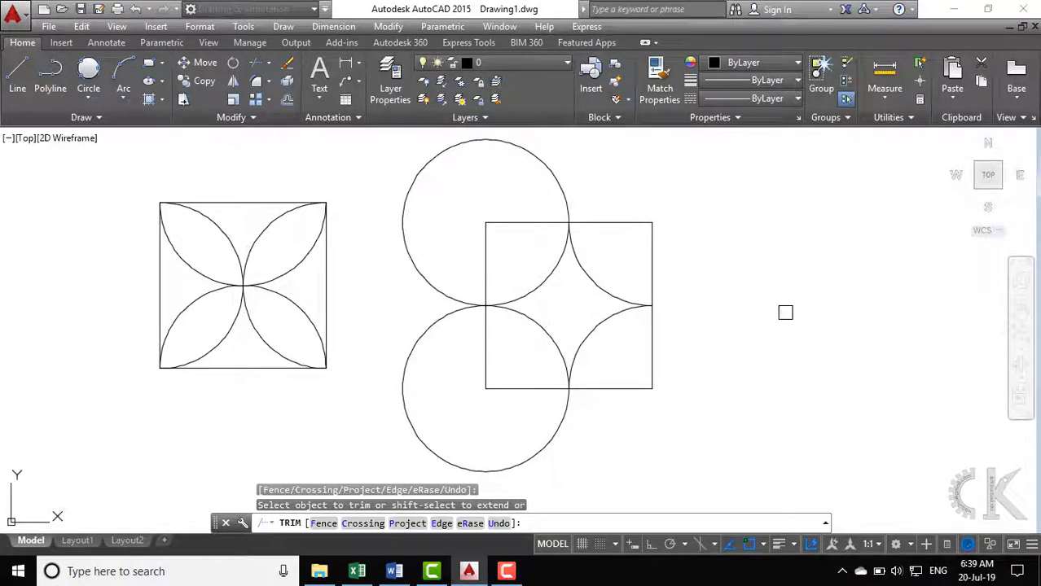
pyautogui.click(556, 176)
pyautogui.click(473, 316)
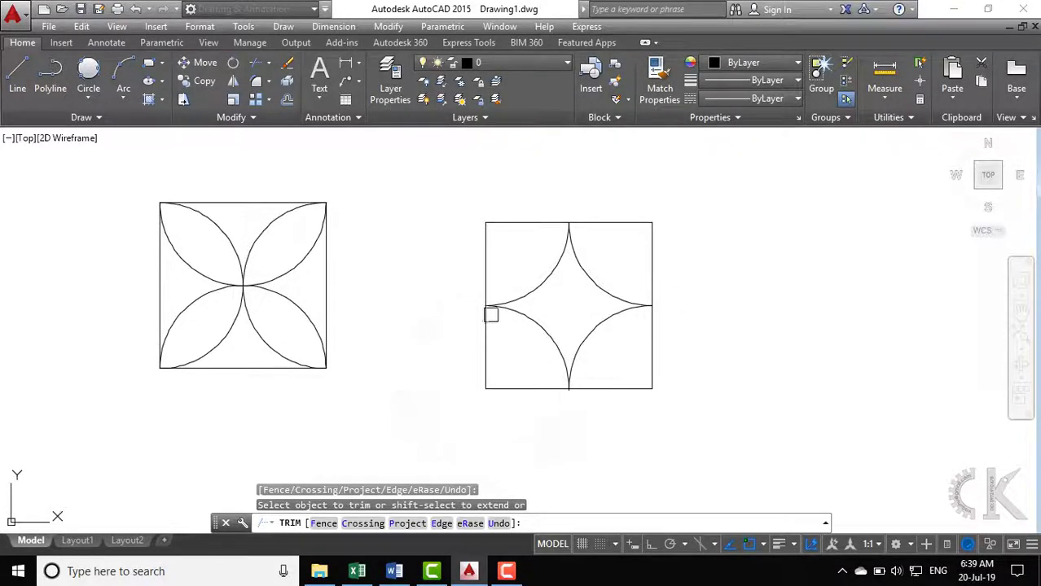
pyautogui.press('Escape')
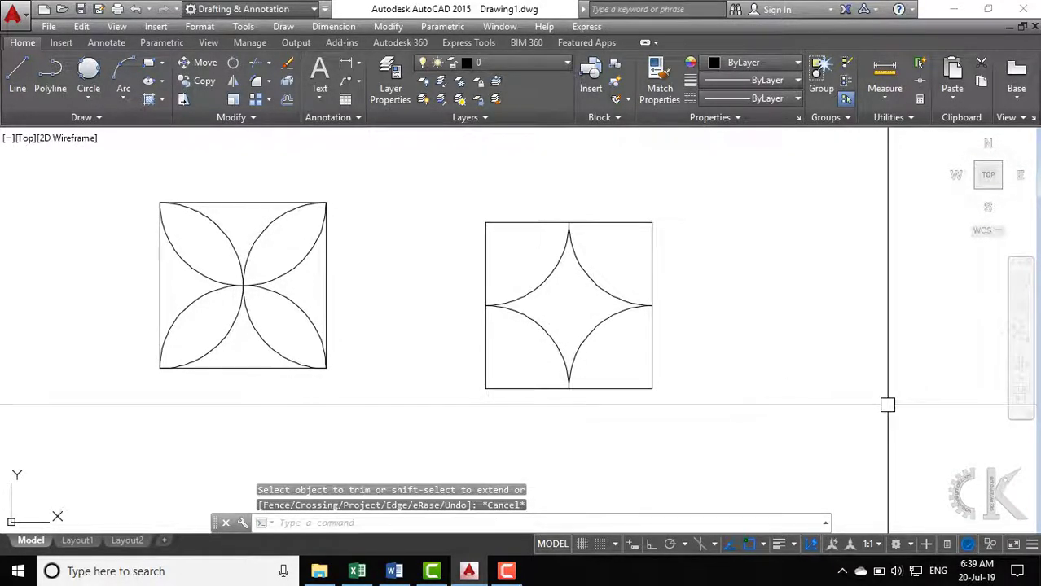
pyautogui.hotkey('ctrl', 'z')
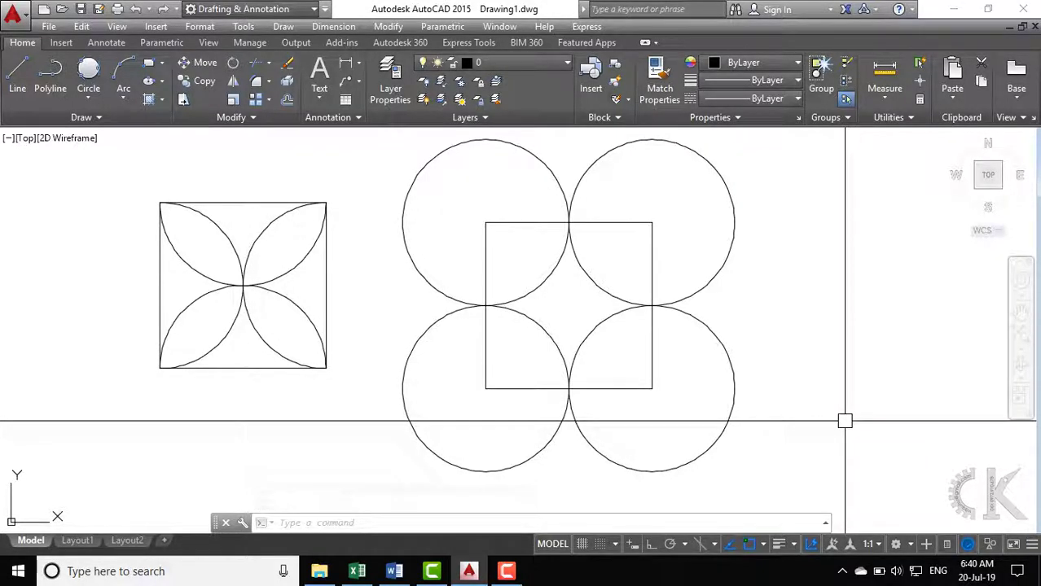
pyautogui.write('t')
pyautogui.press('Return')
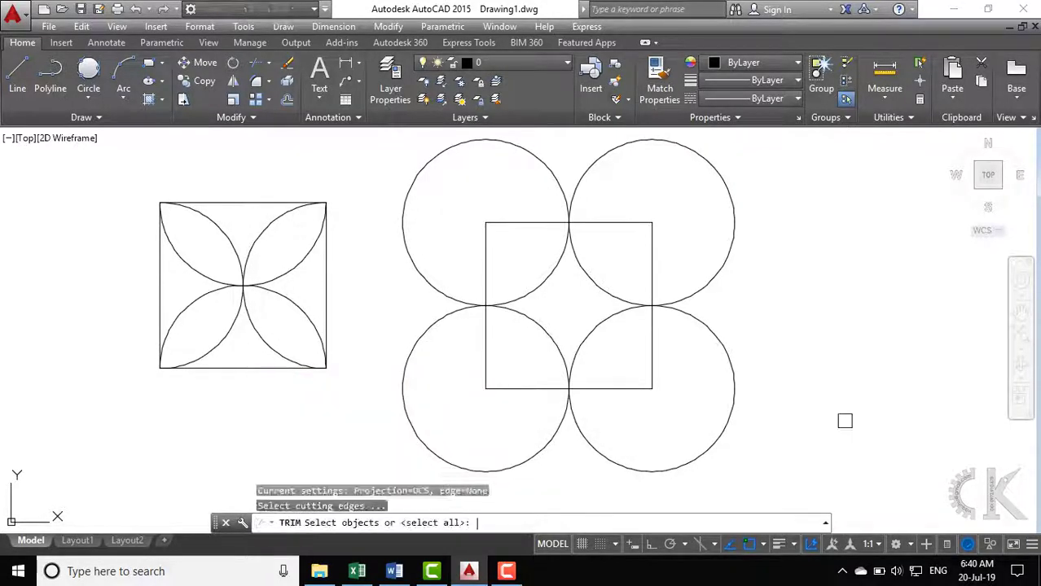
pyautogui.press('Return')
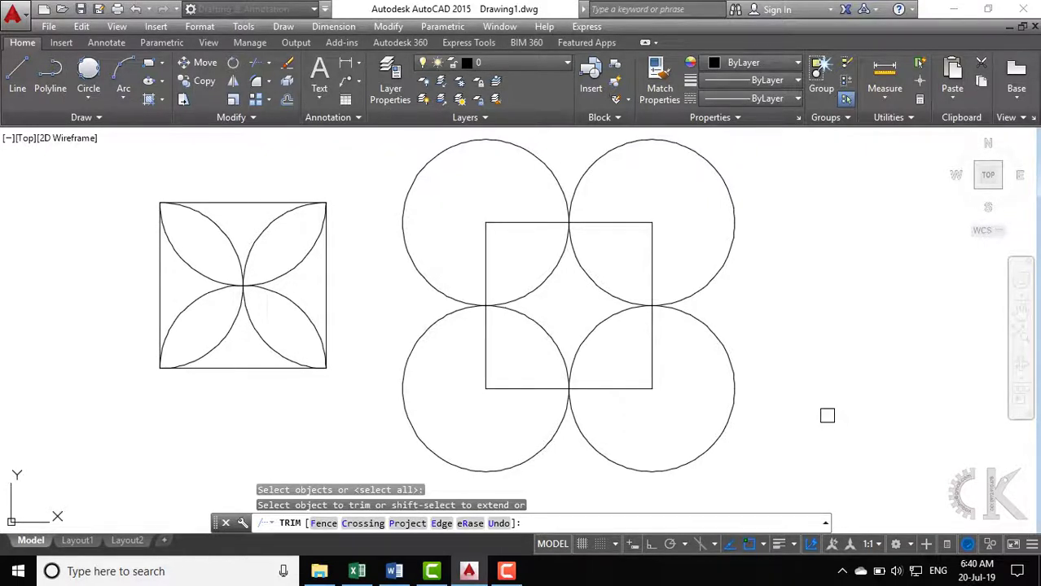
pyautogui.click(715, 331)
pyautogui.click(700, 296)
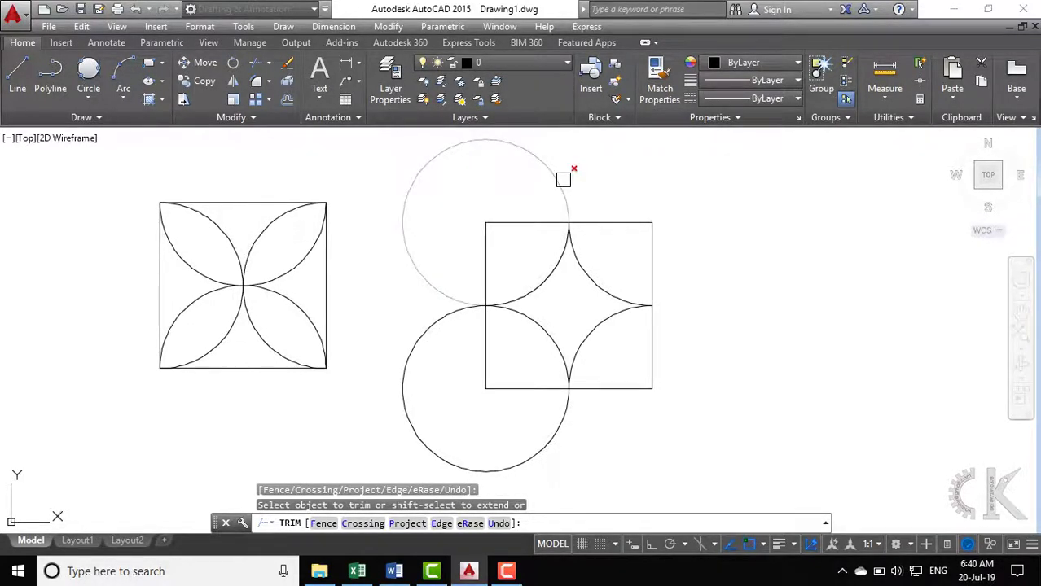
pyautogui.click(562, 169)
pyautogui.click(474, 304)
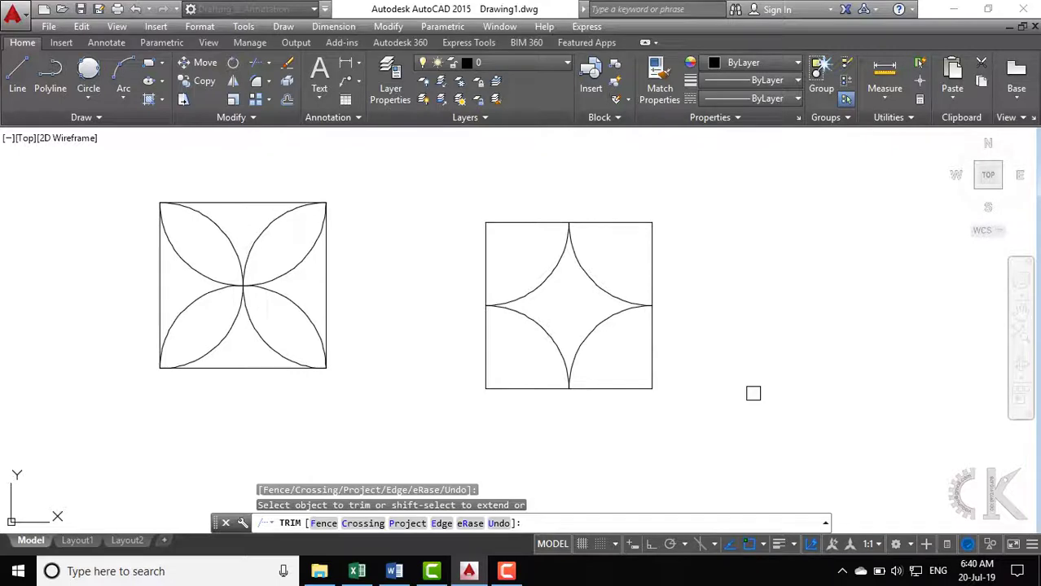
pyautogui.press('Return')
pyautogui.moveTo(748, 395); pyautogui.dragTo(504, 401, button='middle')
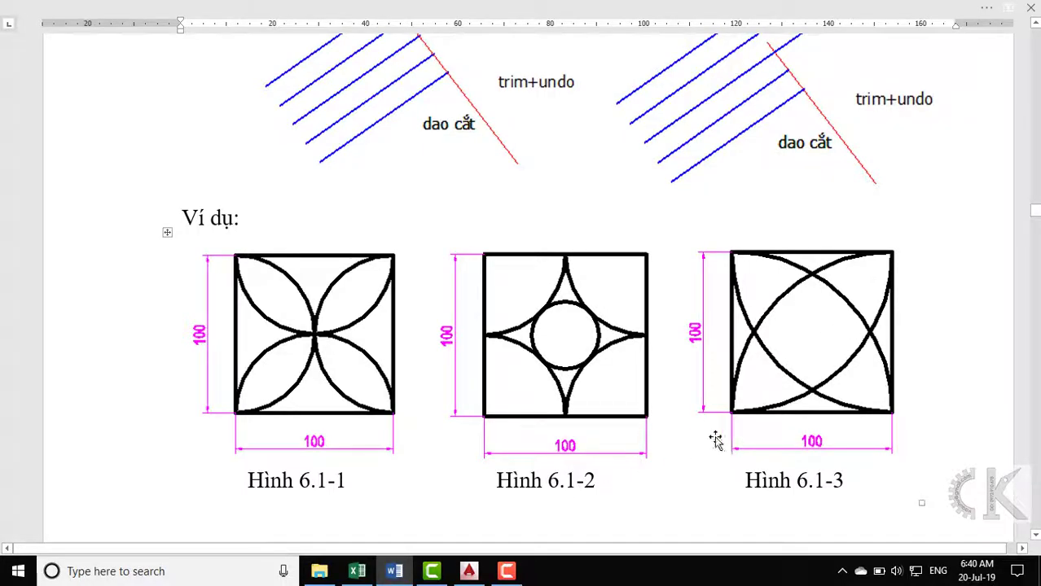
pyautogui.click(468, 571)
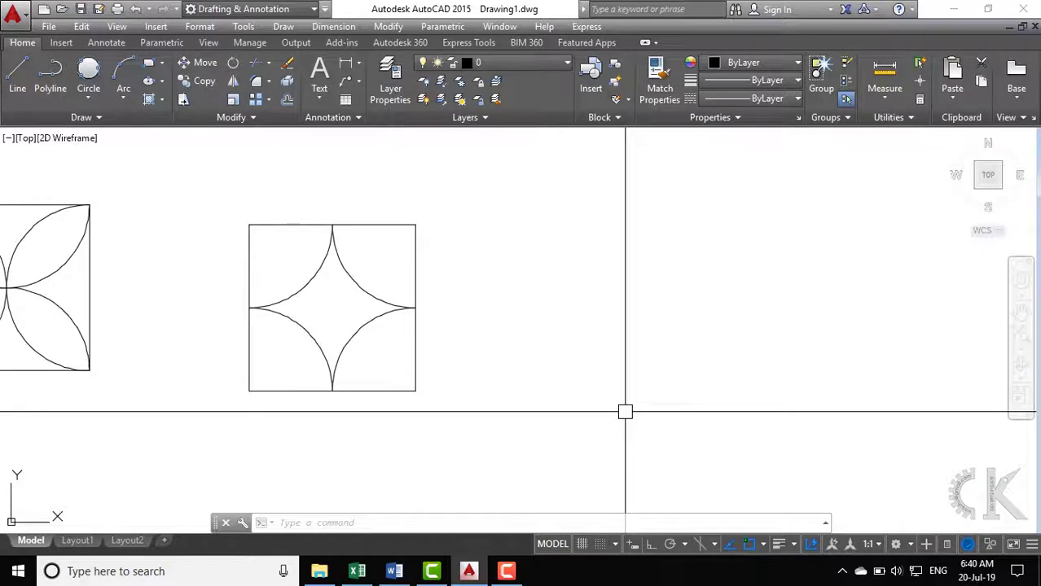
# - Draw a third 100 by 100 square to the right of the others
pyautogui.write('rec')
pyautogui.press('Return')
pyautogui.click(615, 411)
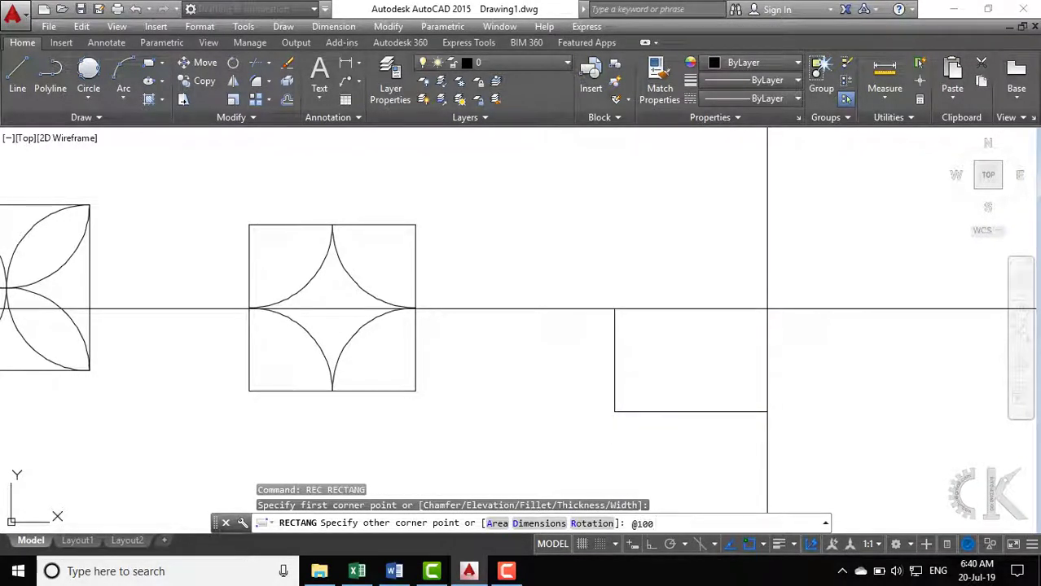
pyautogui.write('00')
pyautogui.press('Return')
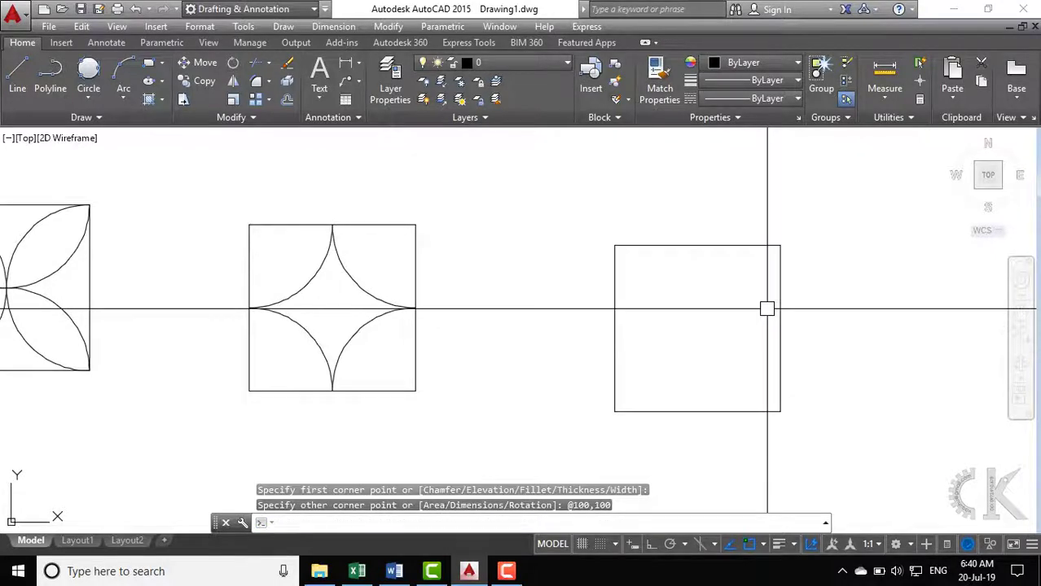
# - Draw radius-100 circles centred on all four corners of the third square
pyautogui.write('c')
pyautogui.press('Return')
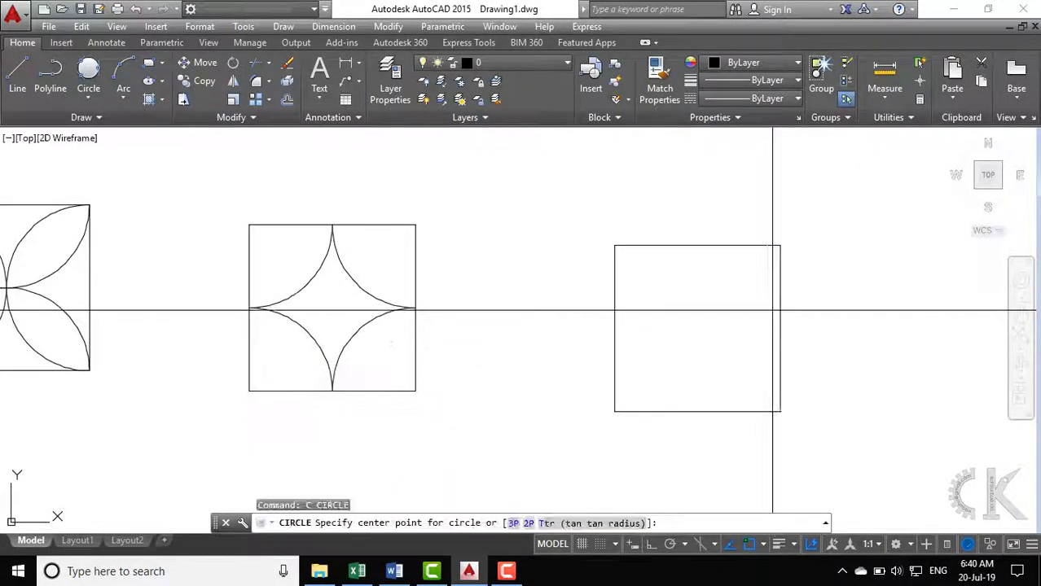
pyautogui.click(614, 245)
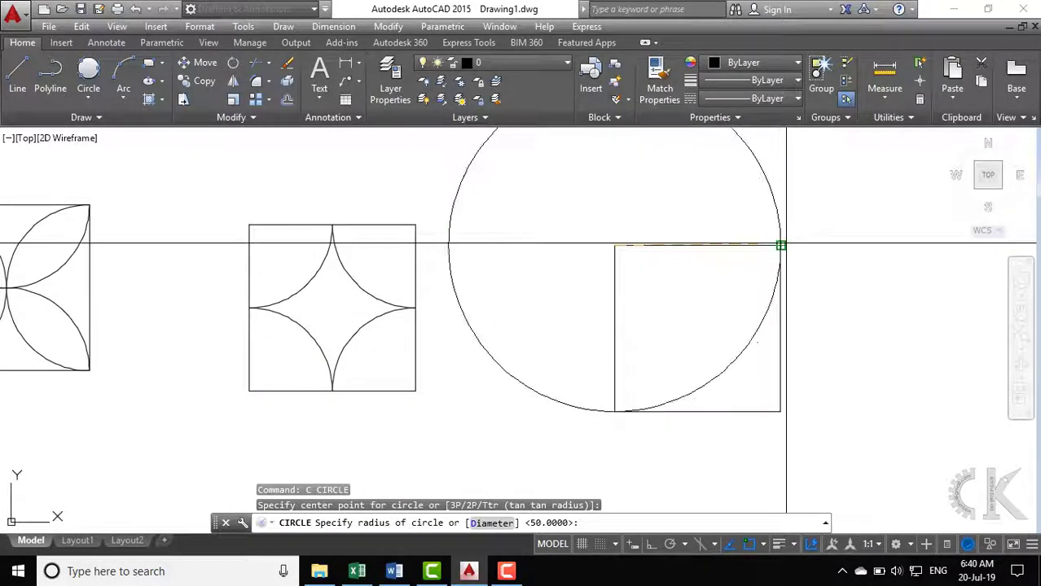
pyautogui.click(780, 245)
pyautogui.press('Return')
pyautogui.click(780, 411)
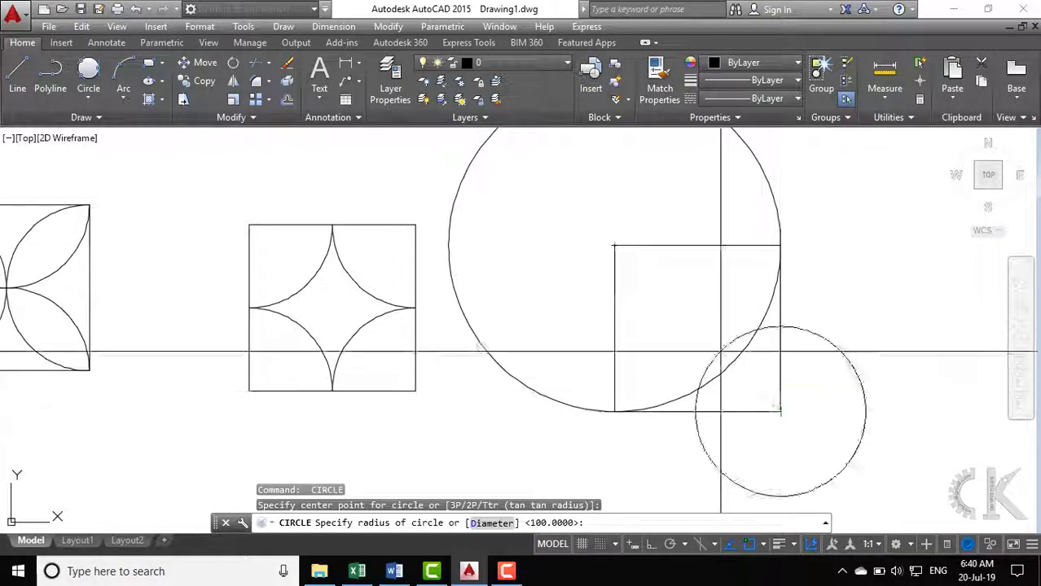
pyautogui.click(619, 402)
pyautogui.press('Return')
pyautogui.click(614, 411)
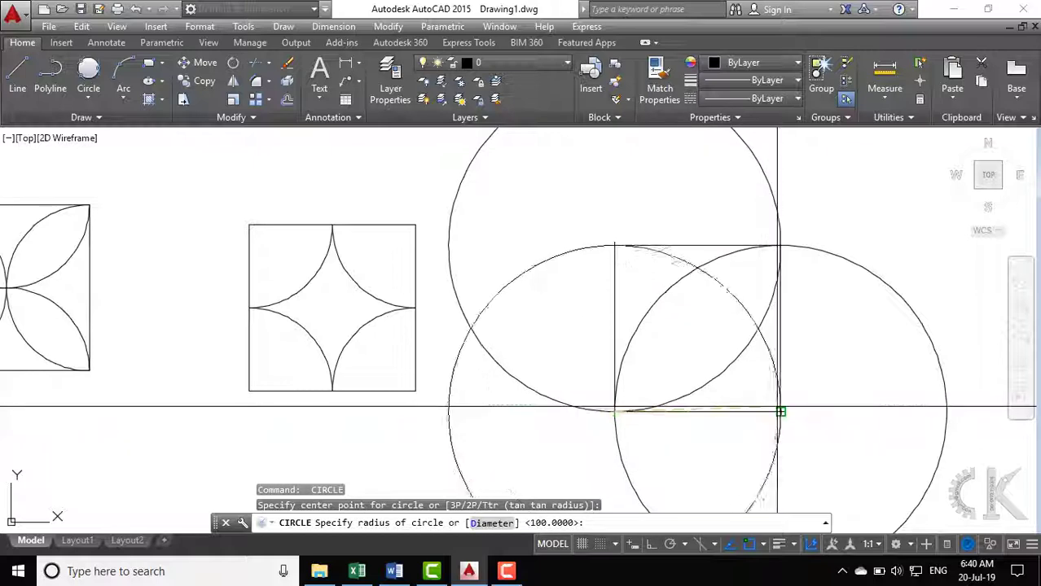
pyautogui.click(780, 411)
pyautogui.press('Return')
pyautogui.click(781, 245)
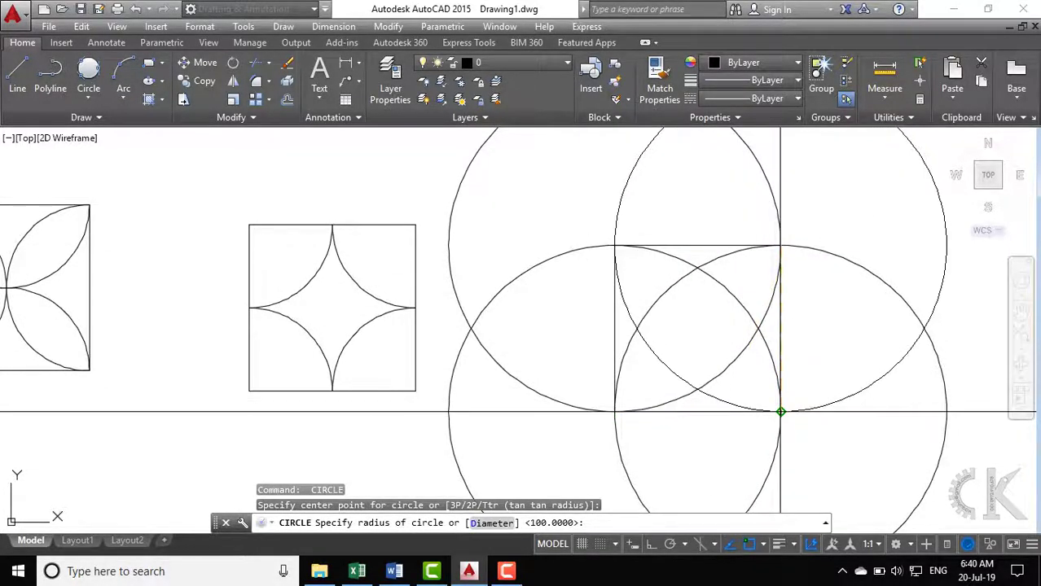
pyautogui.click(780, 411)
pyautogui.scroll(-2, 861, 395)
pyautogui.scroll(-2, 861, 396)
pyautogui.moveTo(803, 383); pyautogui.dragTo(689, 277, button='middle')
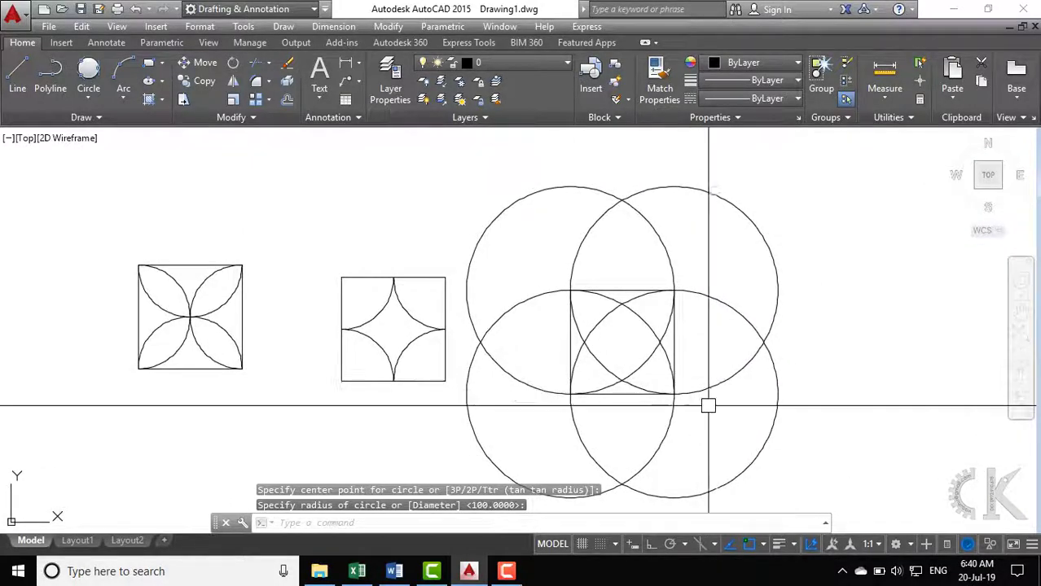
# - Trim the big circles' arcs outside the third square using crossing windows on both sides
pyautogui.write('TR')
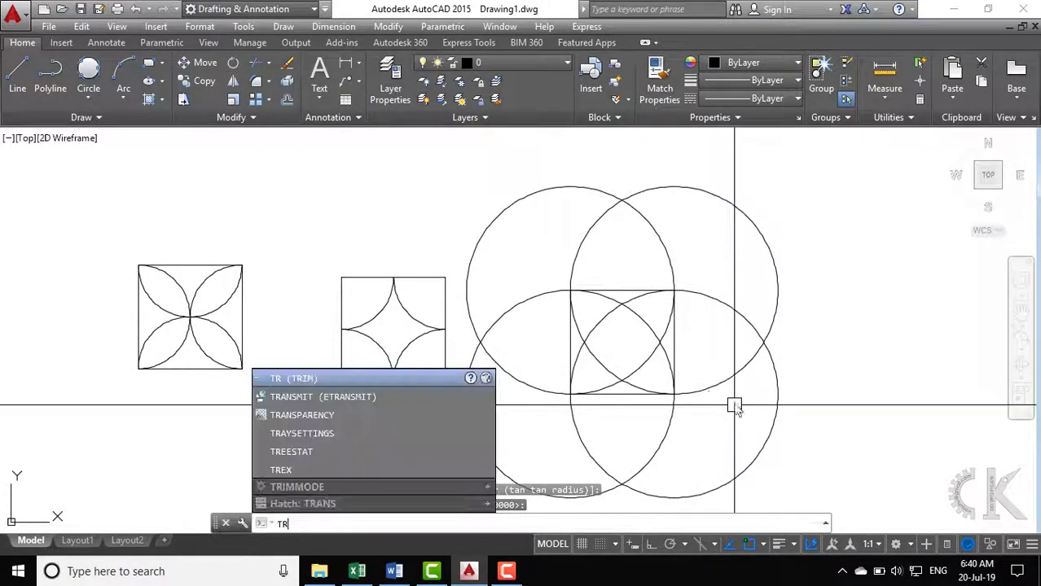
pyautogui.press('Return')
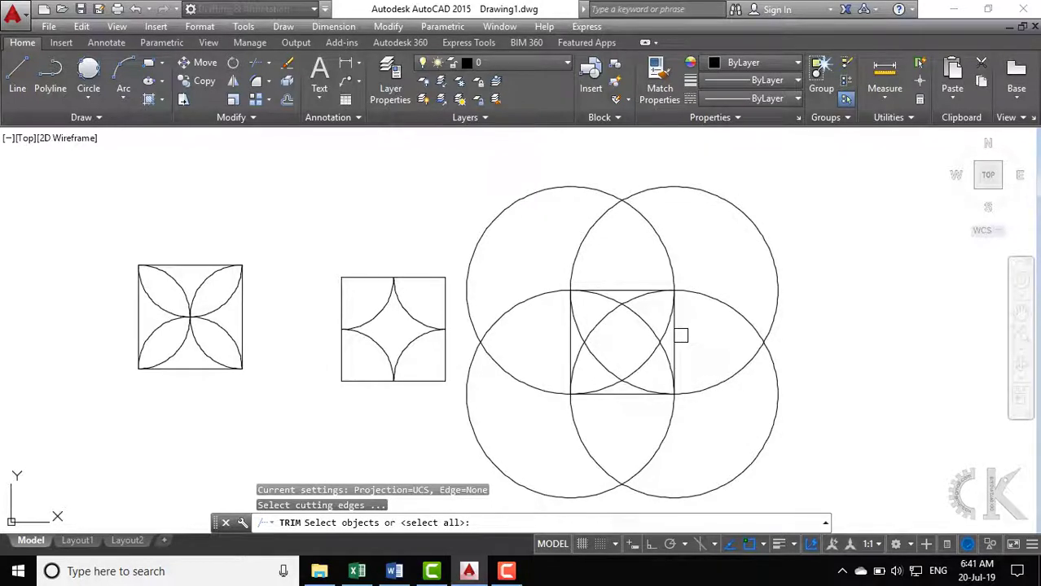
pyautogui.click(674, 336)
pyautogui.press('Return')
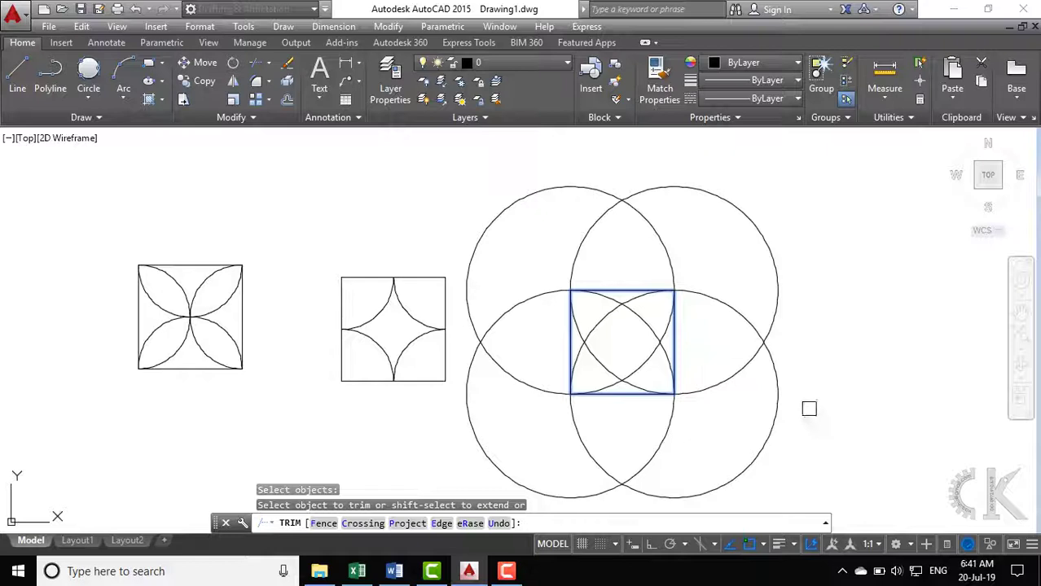
pyautogui.click(822, 213)
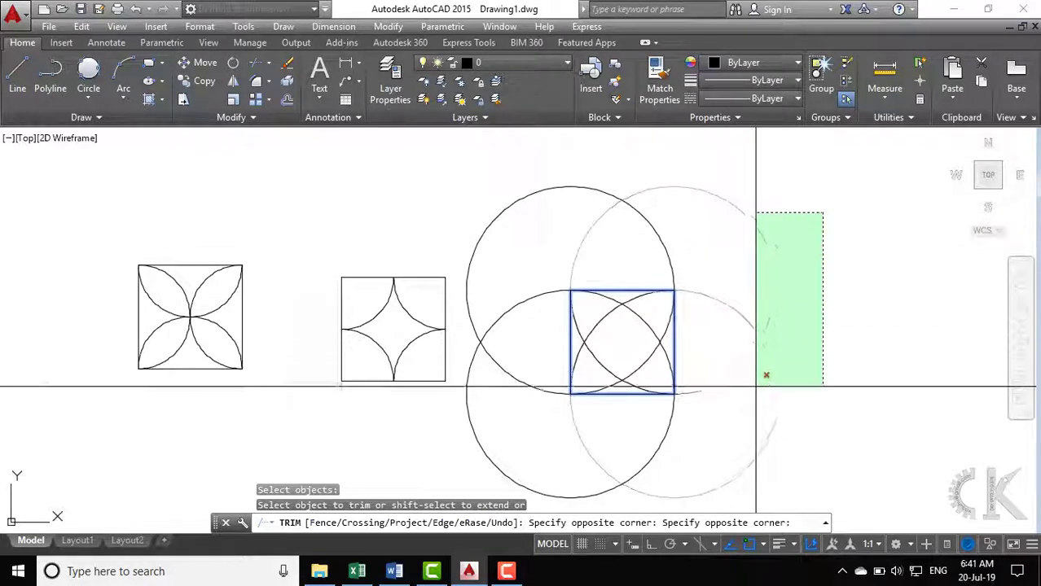
pyautogui.click(744, 415)
pyautogui.click(523, 220)
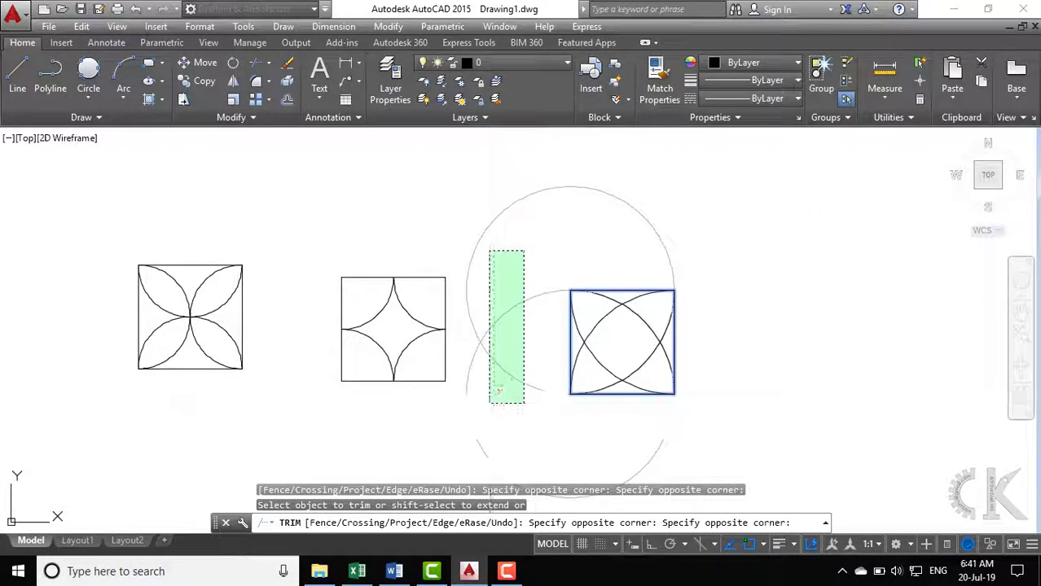
pyautogui.click(491, 405)
pyautogui.press('Return')
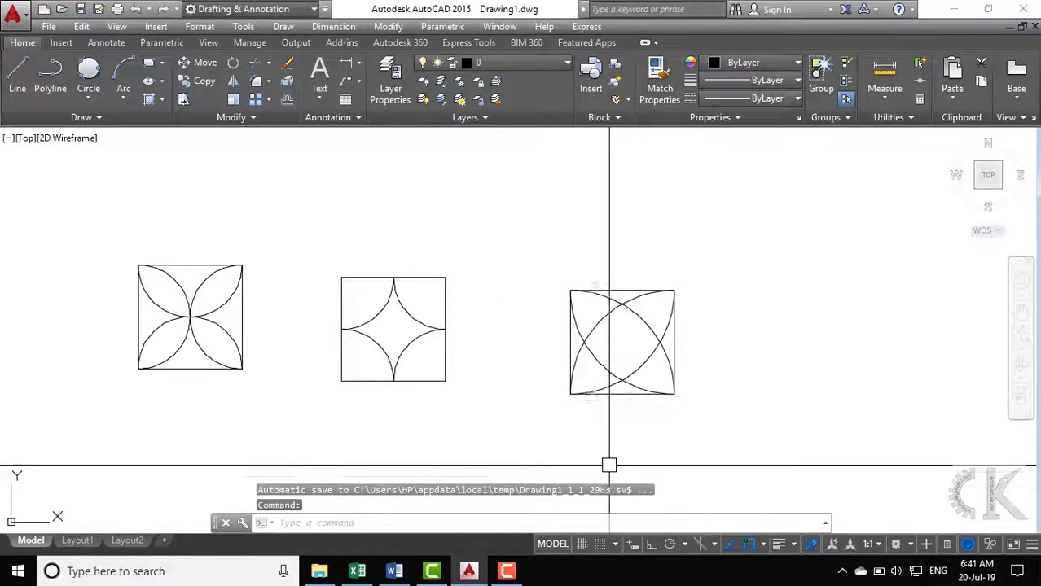